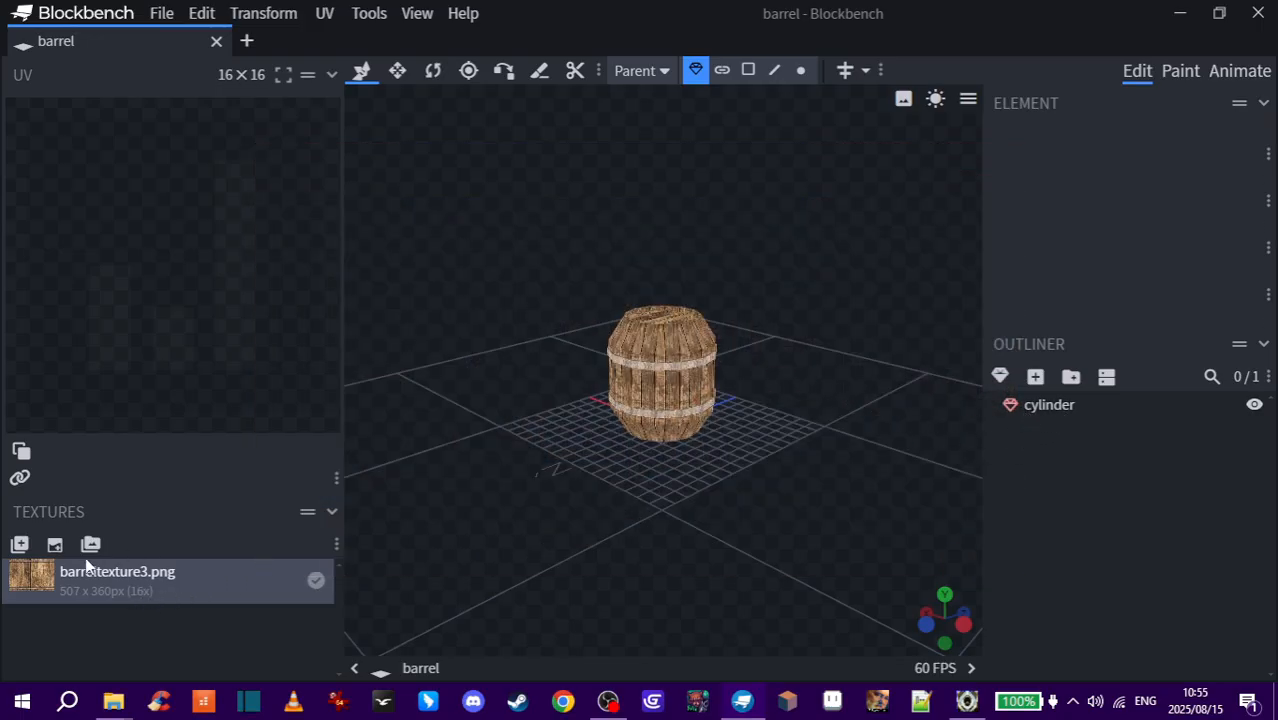
# - Export the barrel model as an FBX file named barrel, with Export Animations unchecked
pyautogui.scroll(1, 753, 404)
pyautogui.press('s')
pyautogui.scroll(6, 753, 404)
pyautogui.moveTo(796, 412)
pyautogui.mouseDown()
pyautogui.moveTo(464, 385)
pyautogui.moveTo(718, 461)
pyautogui.moveTo(844, 408)
pyautogui.moveTo(916, 408)
pyautogui.moveTo(815, 410)
pyautogui.moveTo(806, 432)
pyautogui.mouseUp()
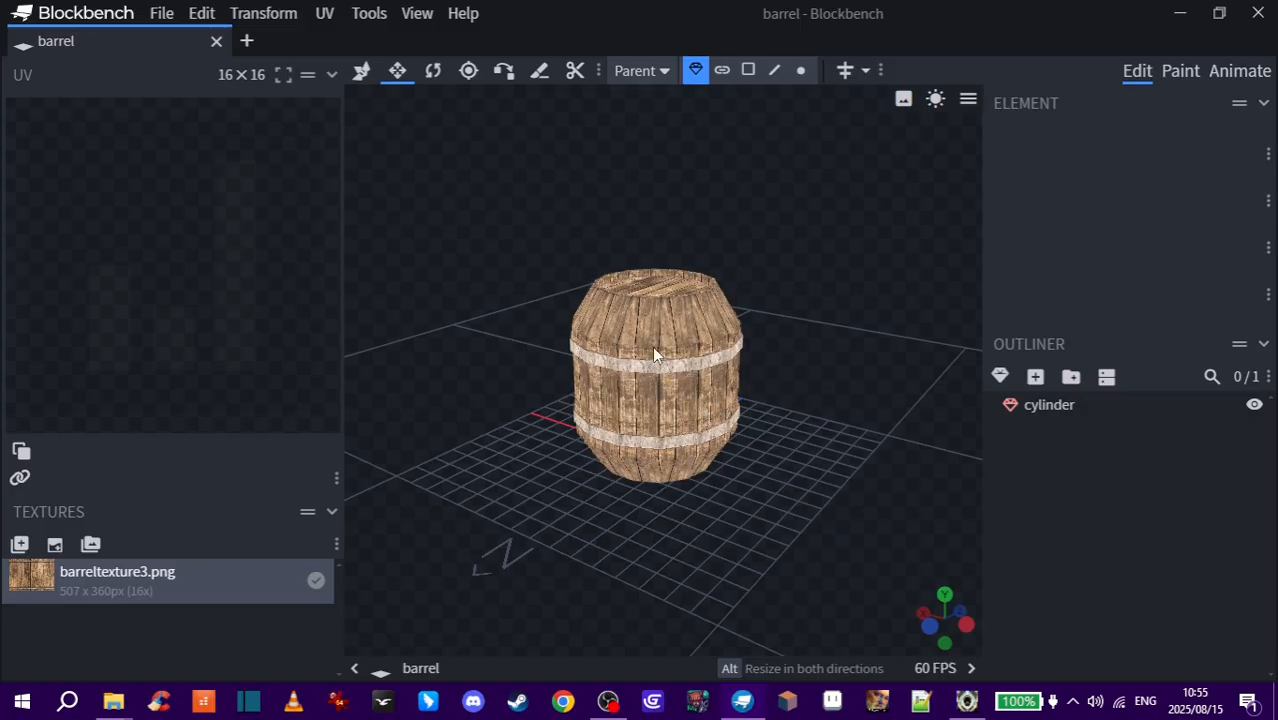
pyautogui.click(163, 14)
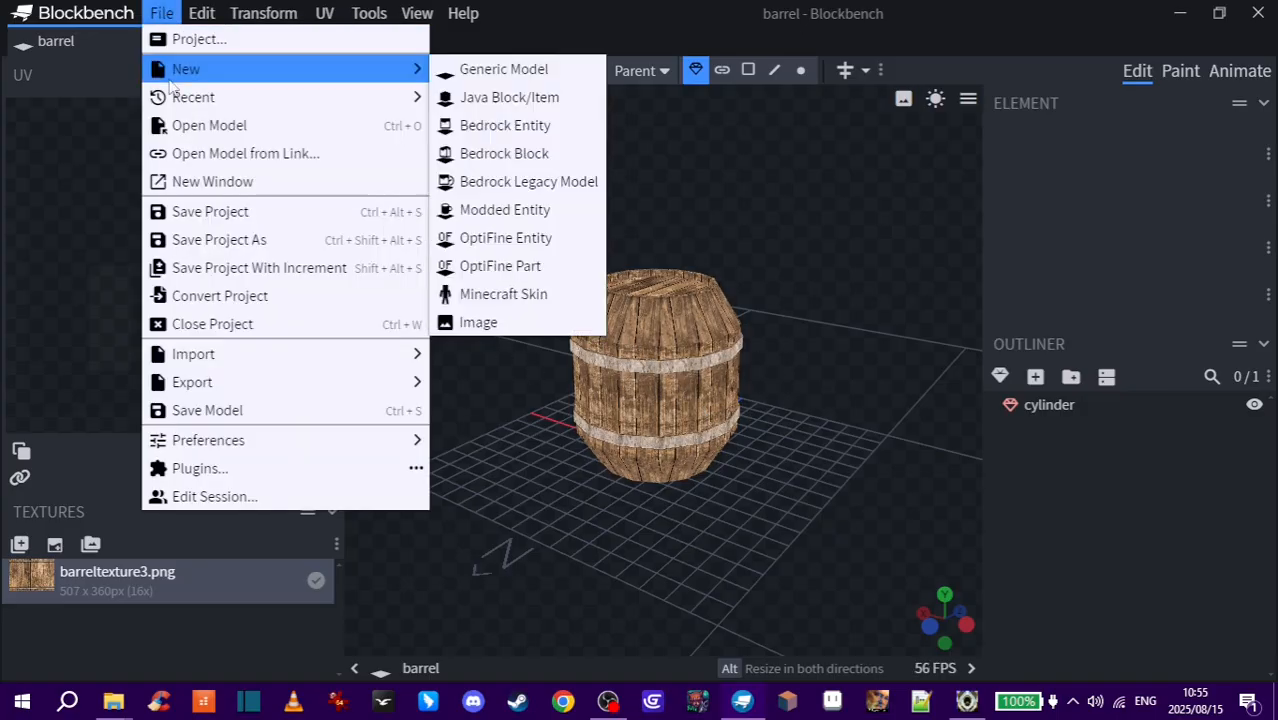
pyautogui.moveTo(263, 385)
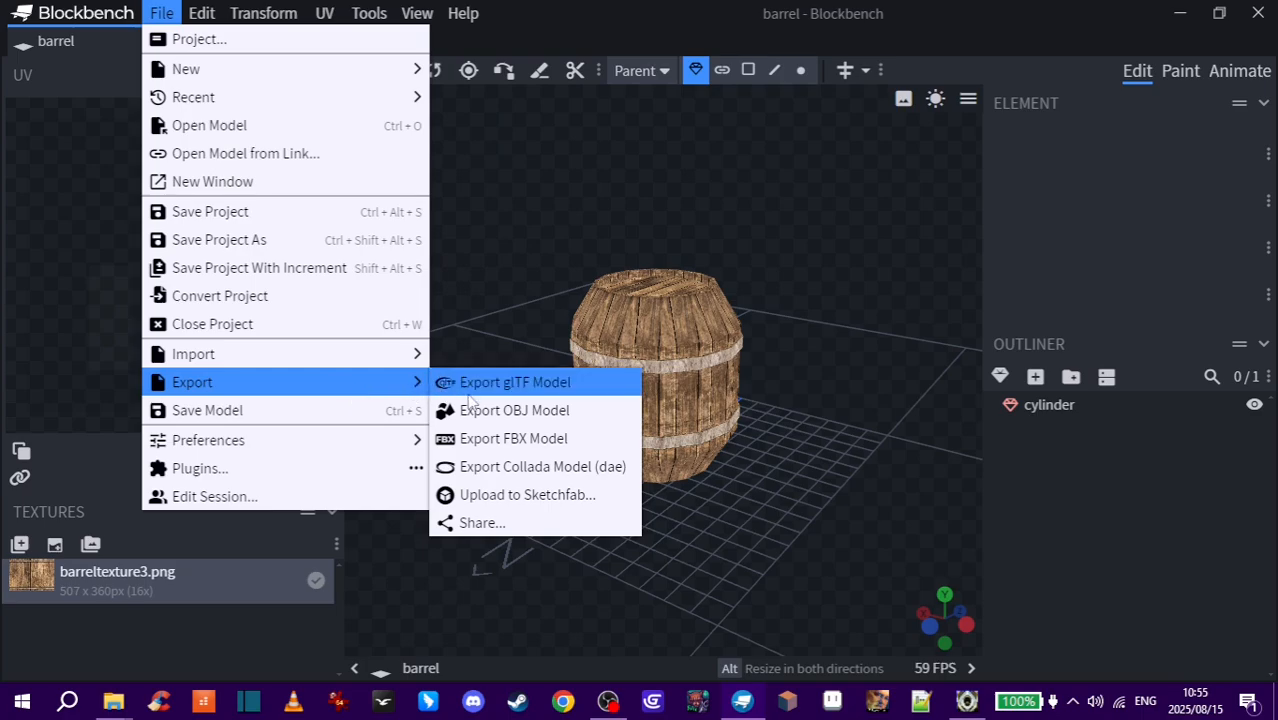
pyautogui.click(577, 444)
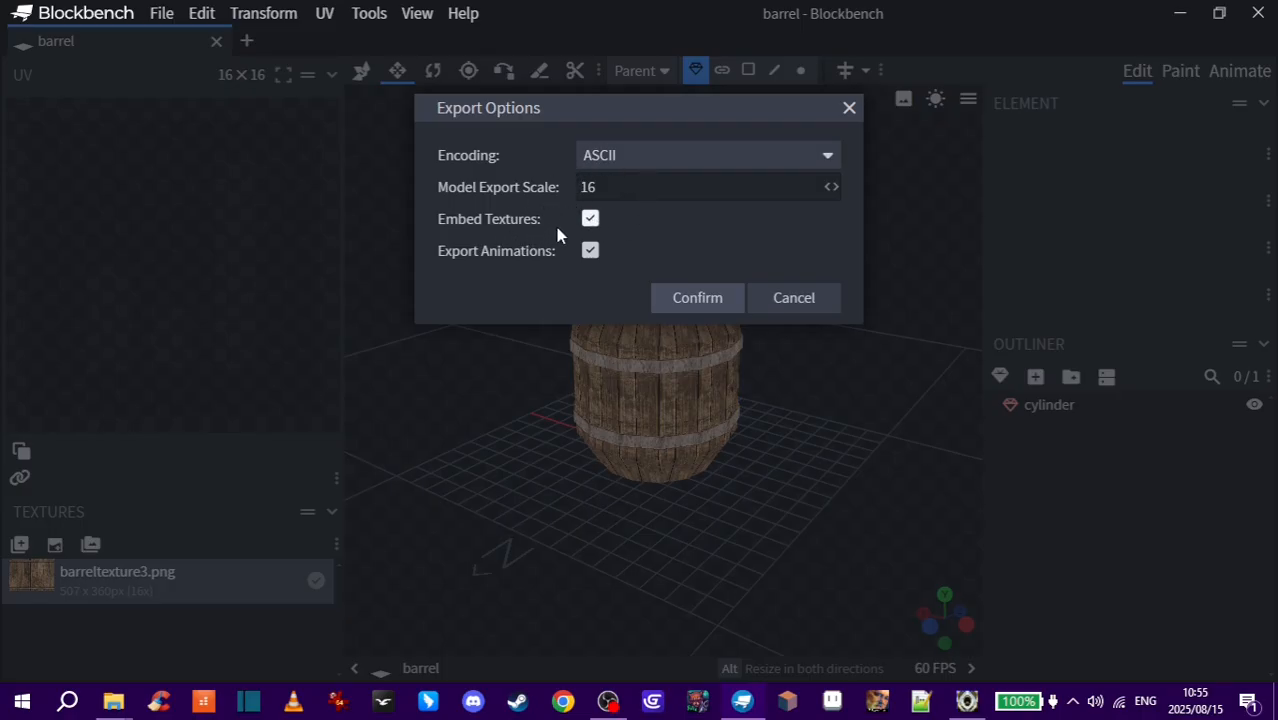
pyautogui.click(591, 253)
pyautogui.click(721, 296)
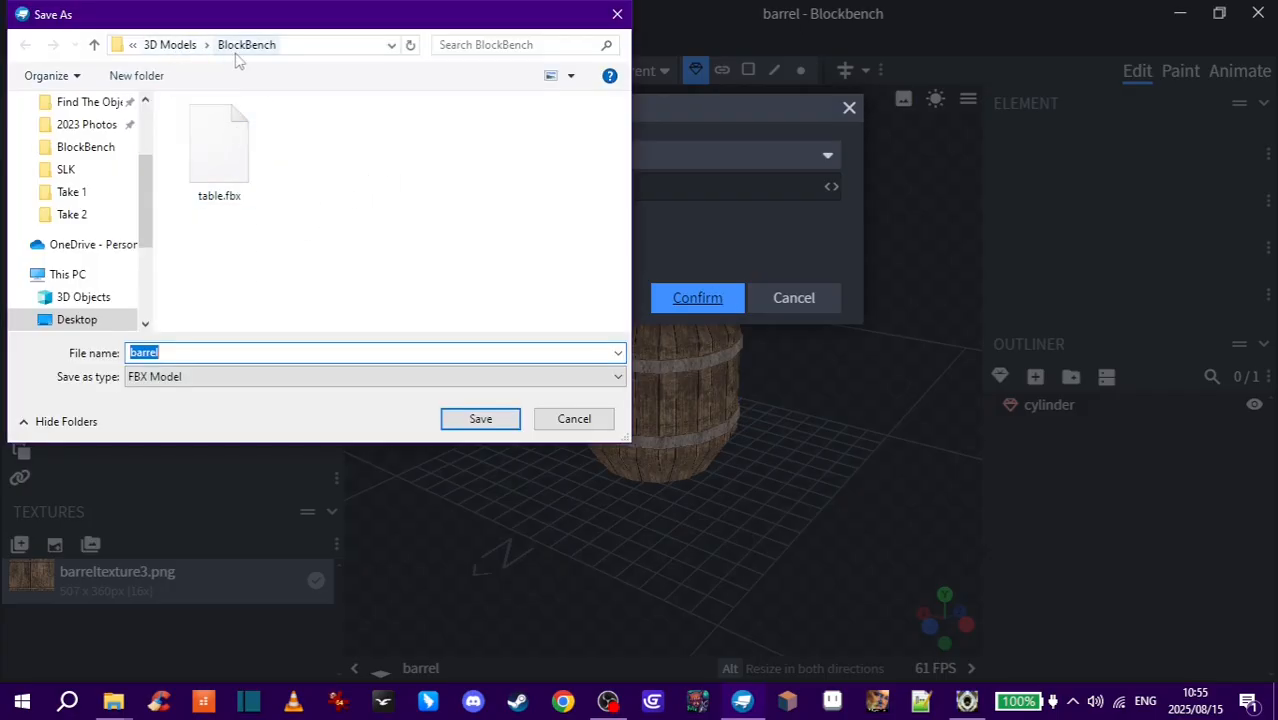
pyautogui.click(202, 355)
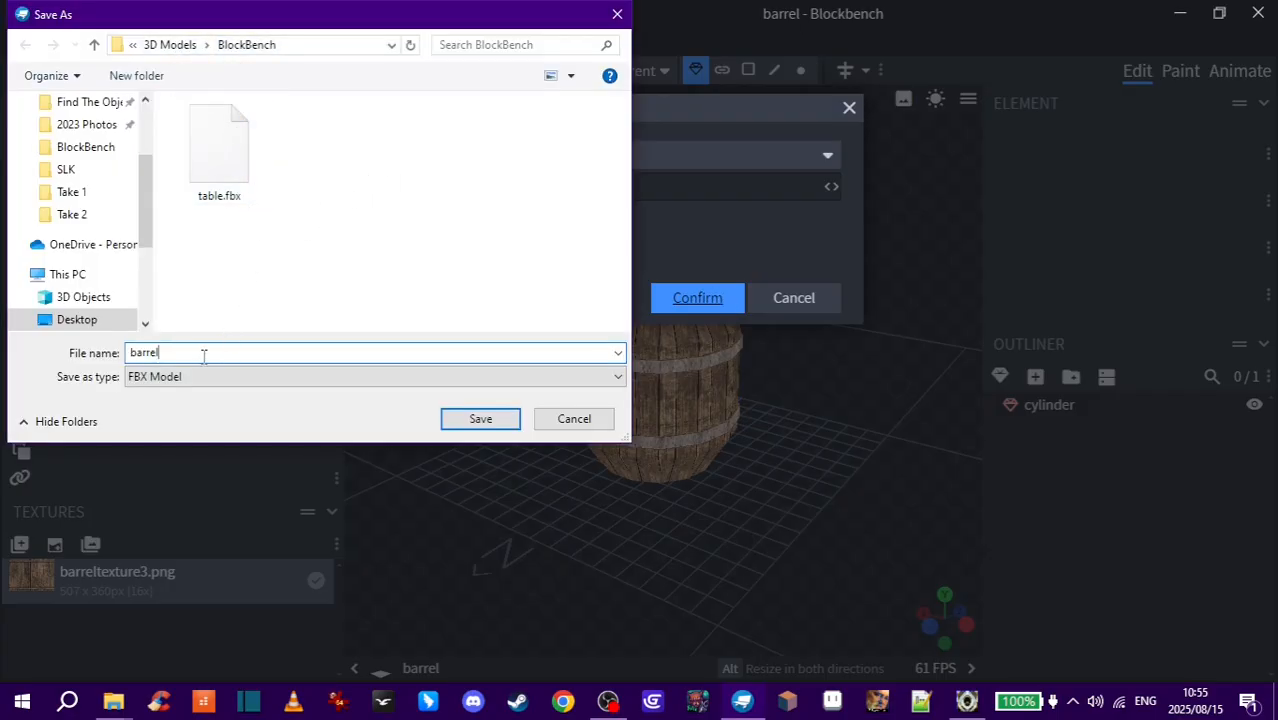
pyautogui.click(481, 421)
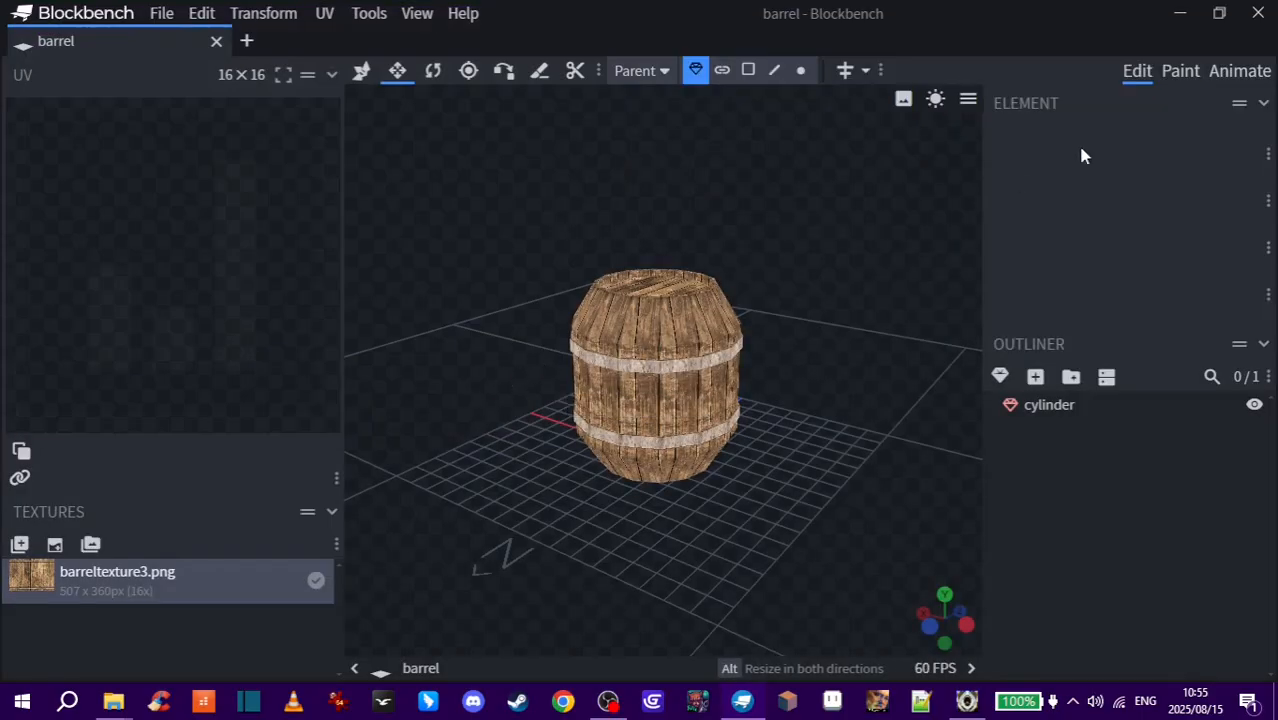
# - Close Blockbench and rename the barreltexture3 image file to barrel
pyautogui.click(1258, 16)
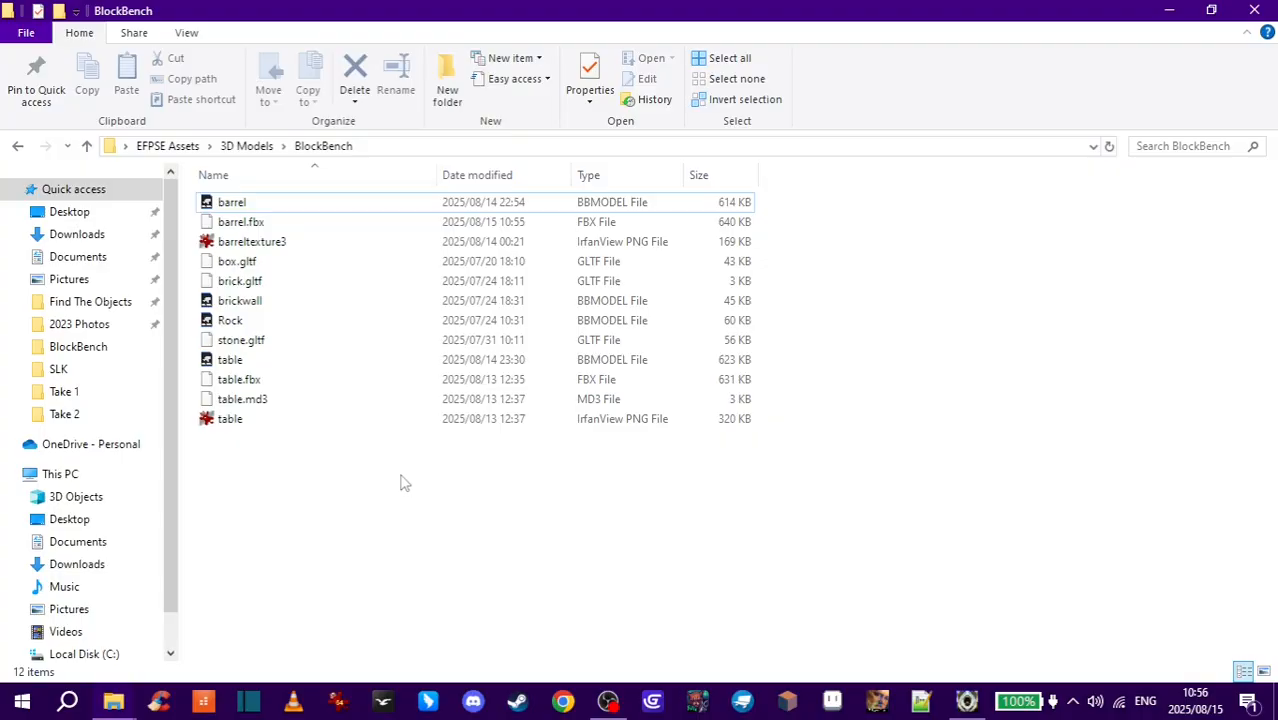
pyautogui.click(296, 226)
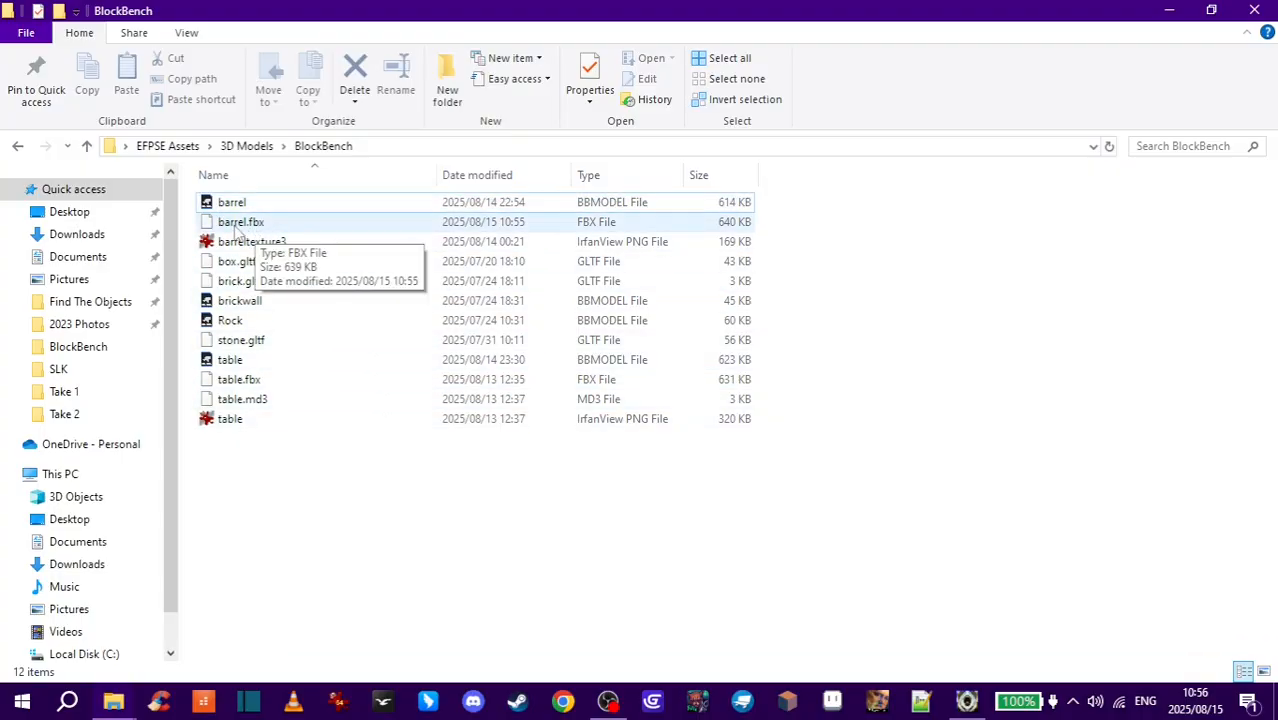
pyautogui.click(265, 228)
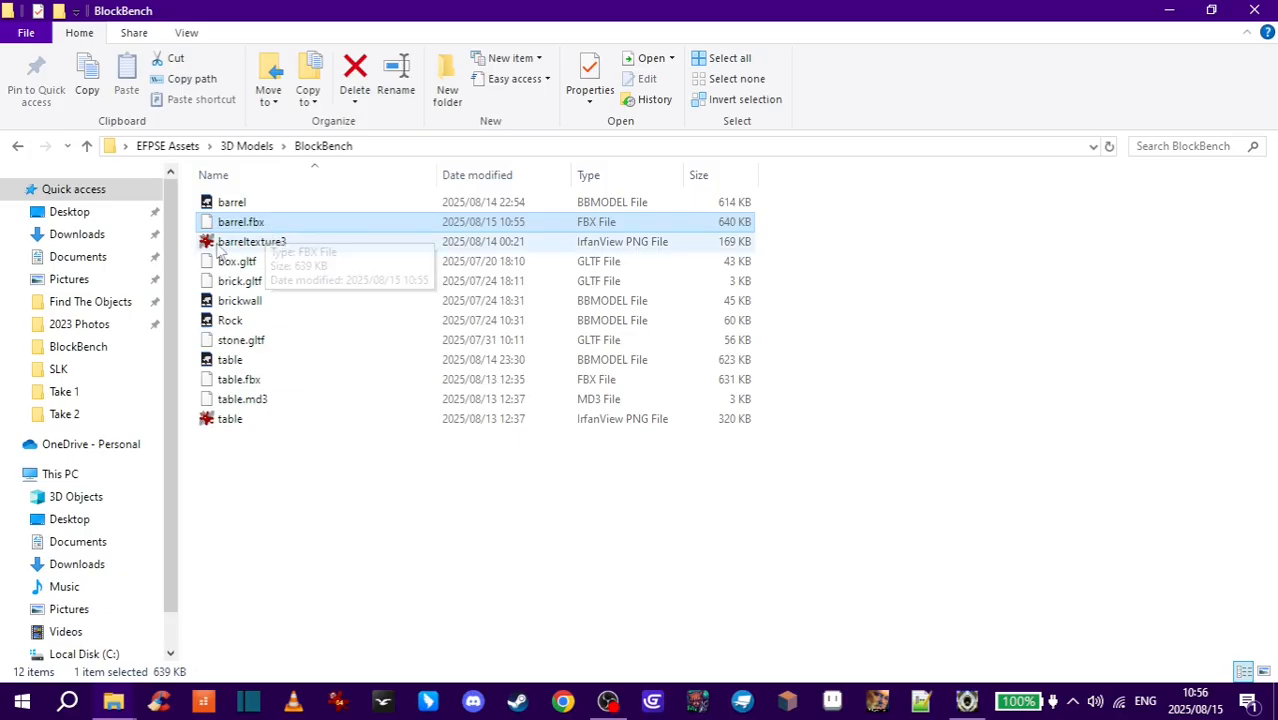
pyautogui.click(246, 243)
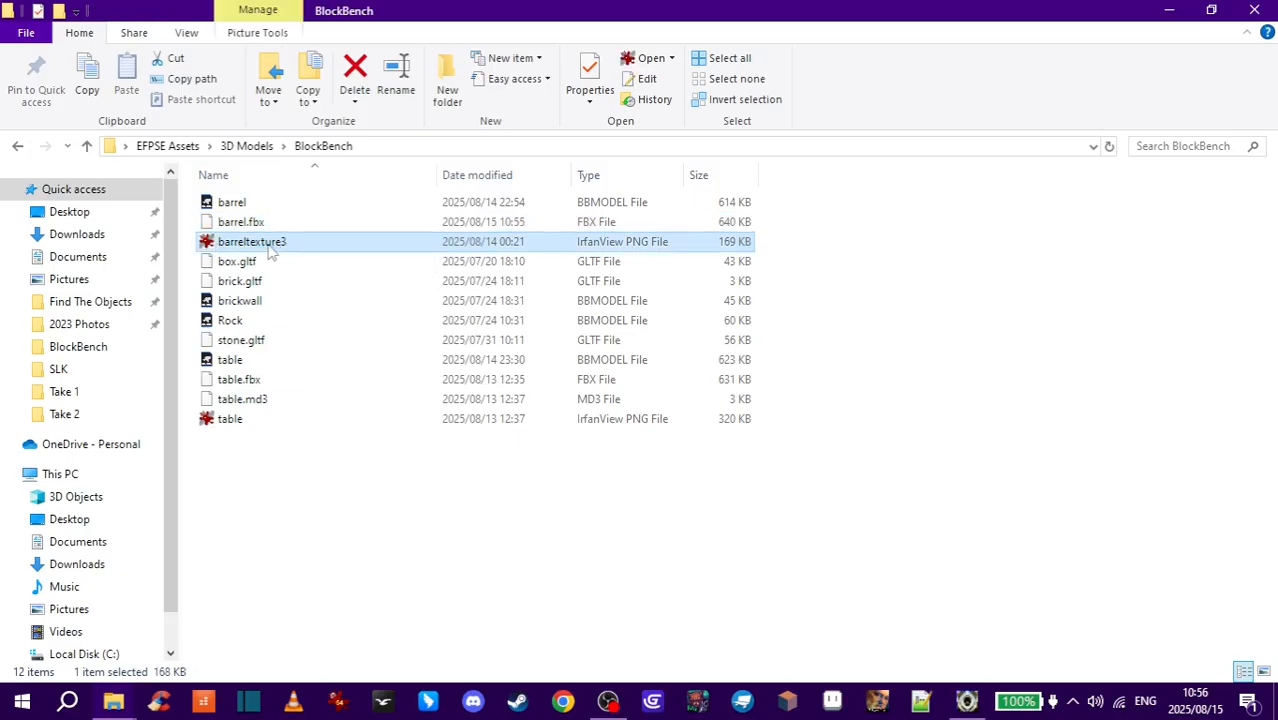
pyautogui.click(258, 243)
pyautogui.moveTo(295, 243); pyautogui.dragTo(248, 243)
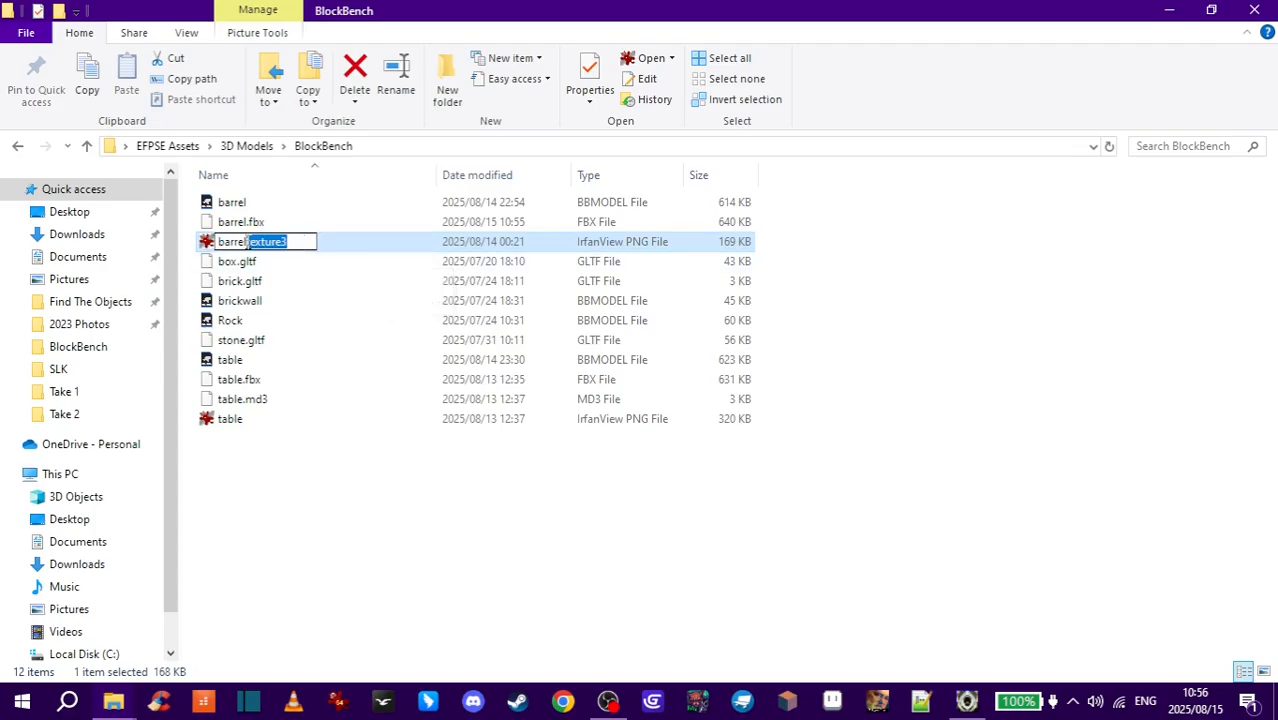
pyautogui.press('BackSpace')
pyautogui.click(262, 222)
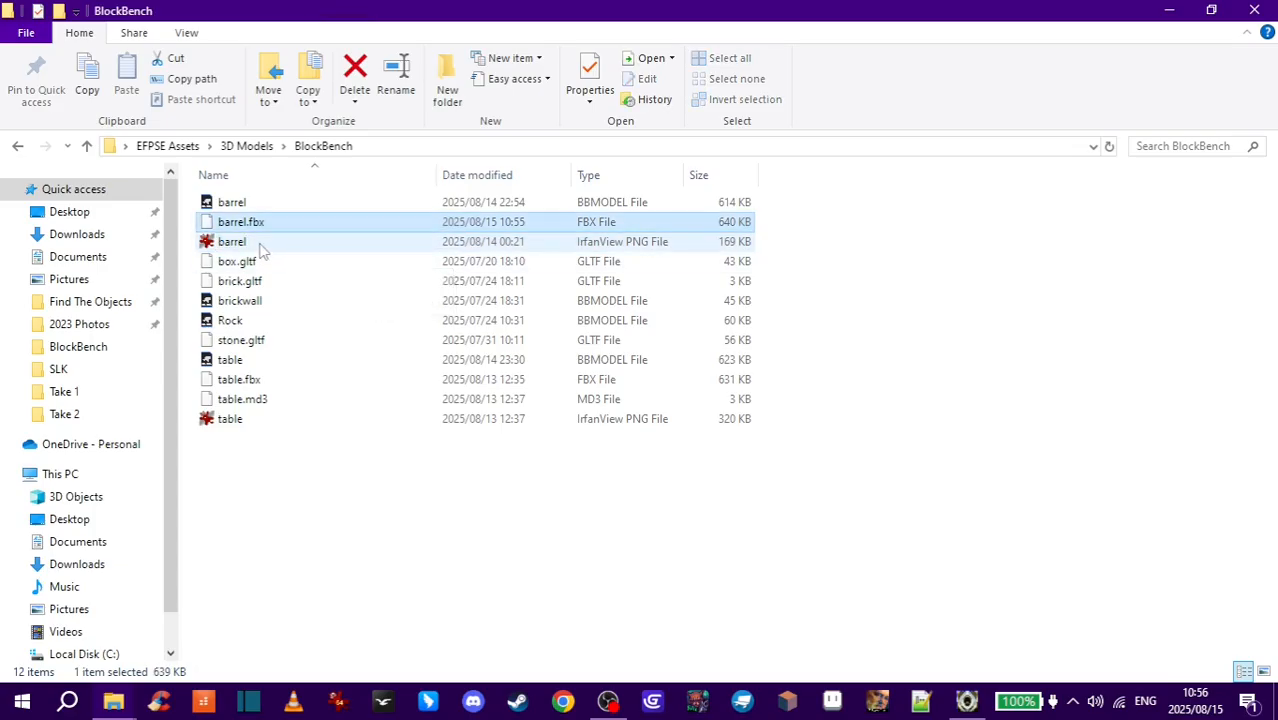
# - Switch to Noesis and open barrel.fbx to preview the model
pyautogui.click(230, 246)
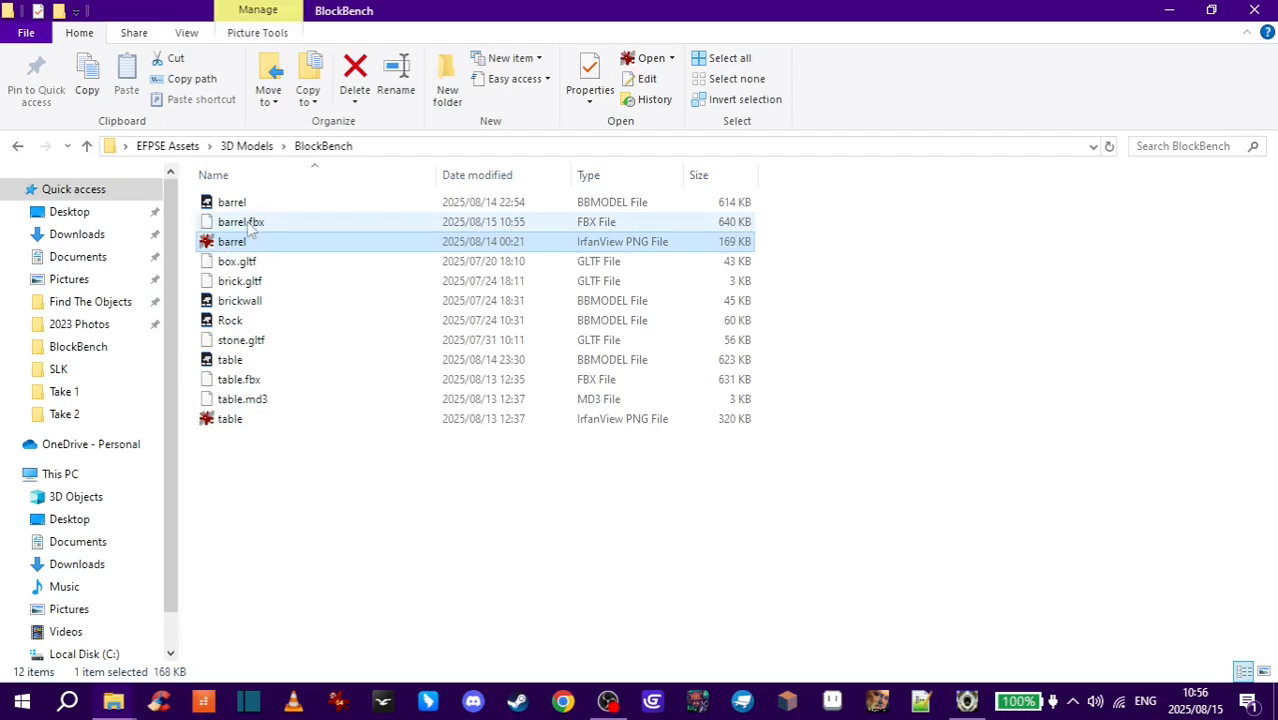
pyautogui.click(252, 228)
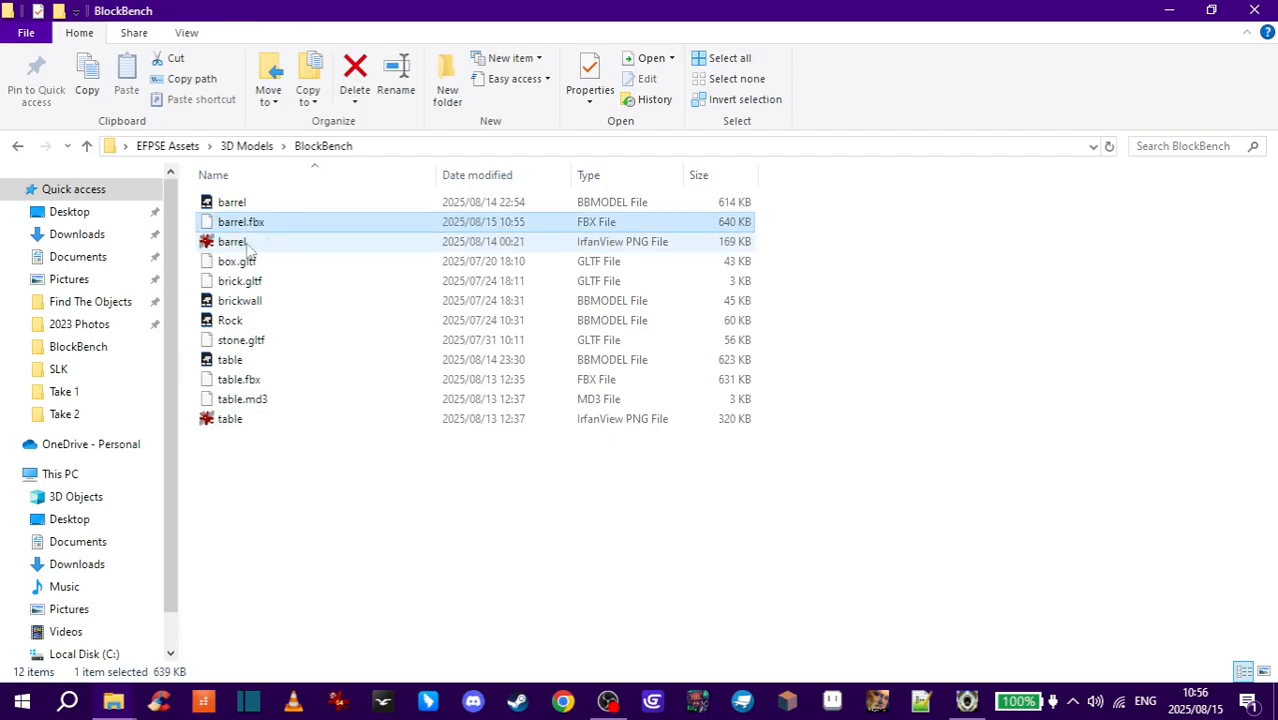
pyautogui.click(254, 246)
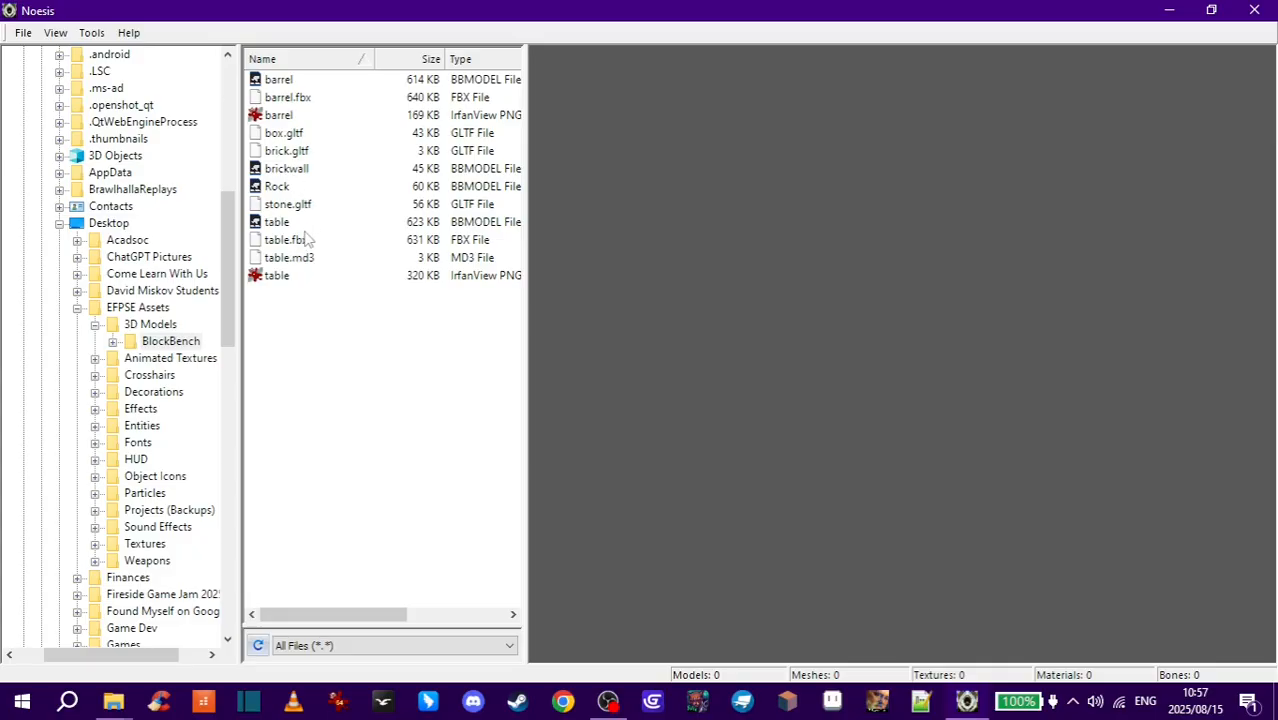
pyautogui.click(292, 100)
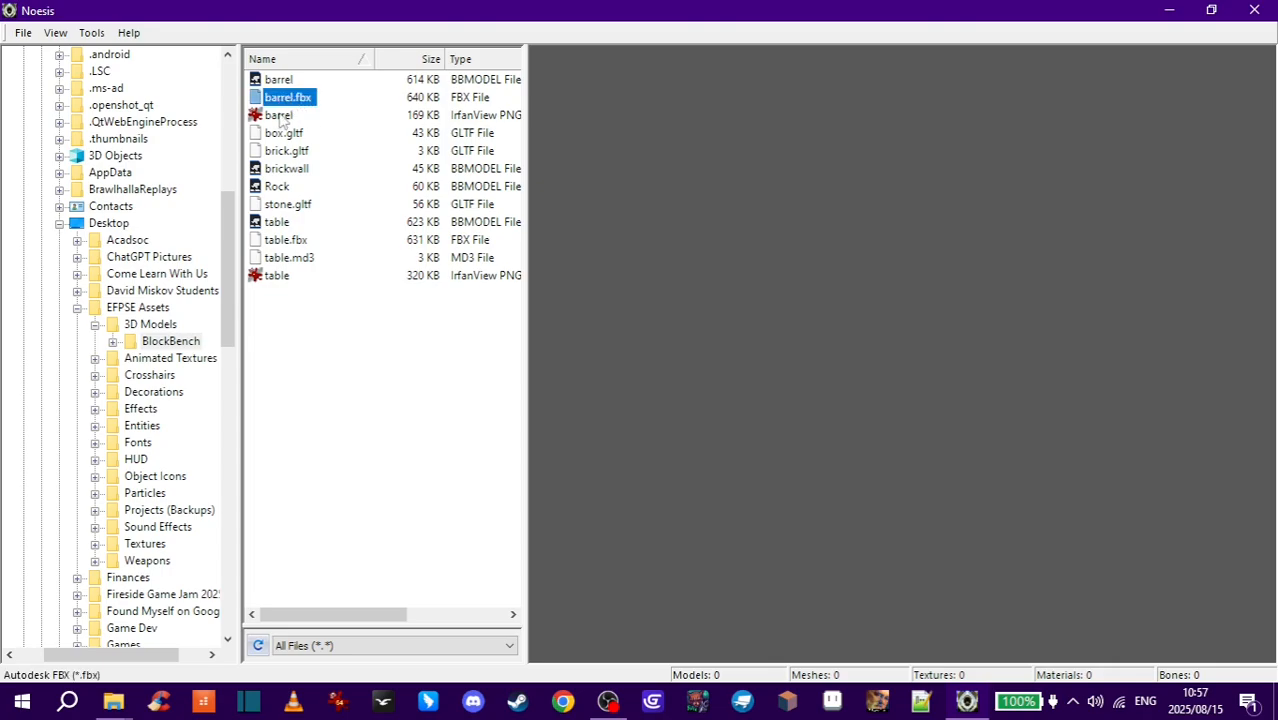
pyautogui.click(284, 117)
pyautogui.click(301, 99)
pyautogui.doubleClick(300, 101)
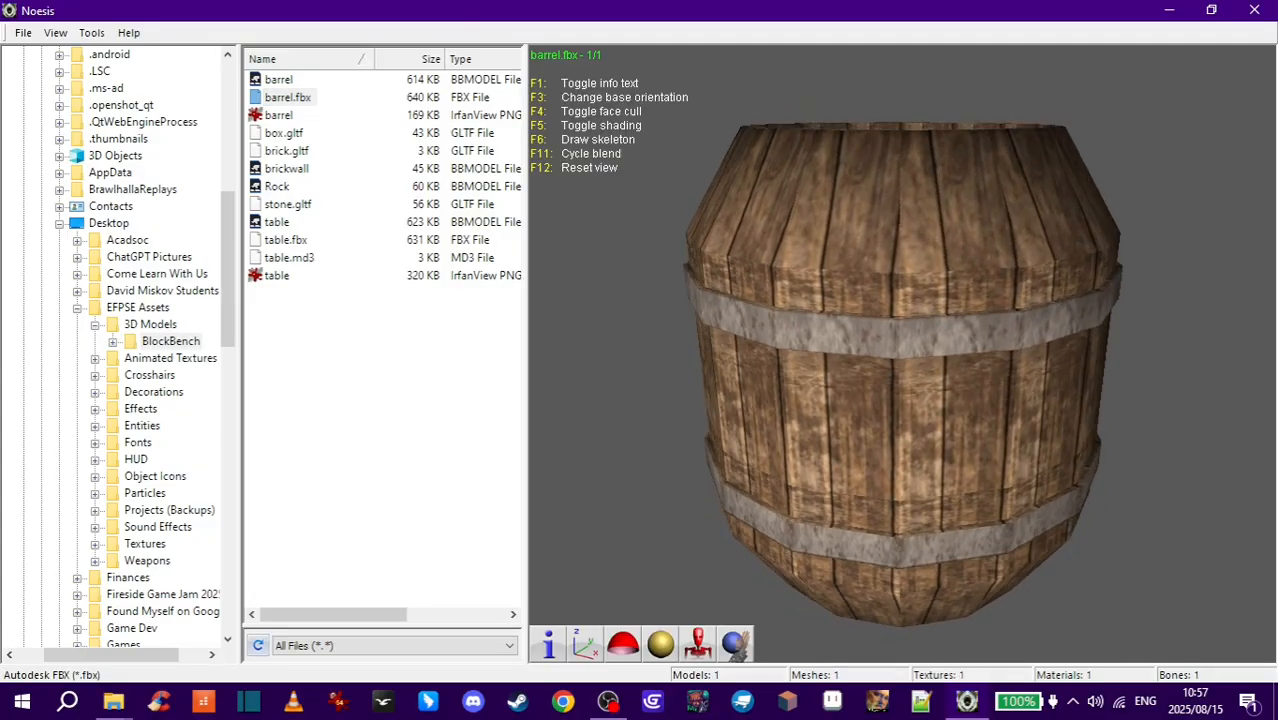
pyautogui.moveTo(905, 350)
pyautogui.mouseDown()
pyautogui.moveTo(1050, 355)
pyautogui.moveTo(1055, 425)
pyautogui.moveTo(1035, 480)
pyautogui.moveTo(906, 362)
pyautogui.mouseUp()
# - Start exporting the model and set the destination file name to barrel
pyautogui.click(22, 33)
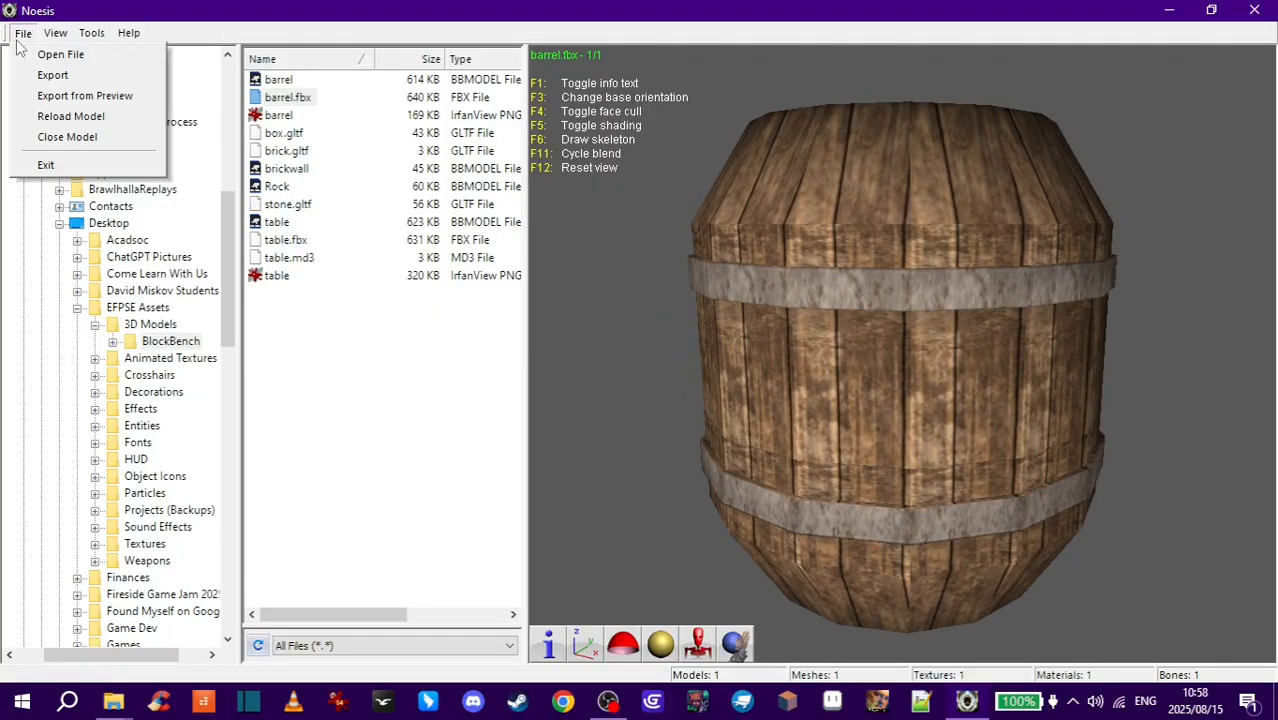
pyautogui.click(75, 80)
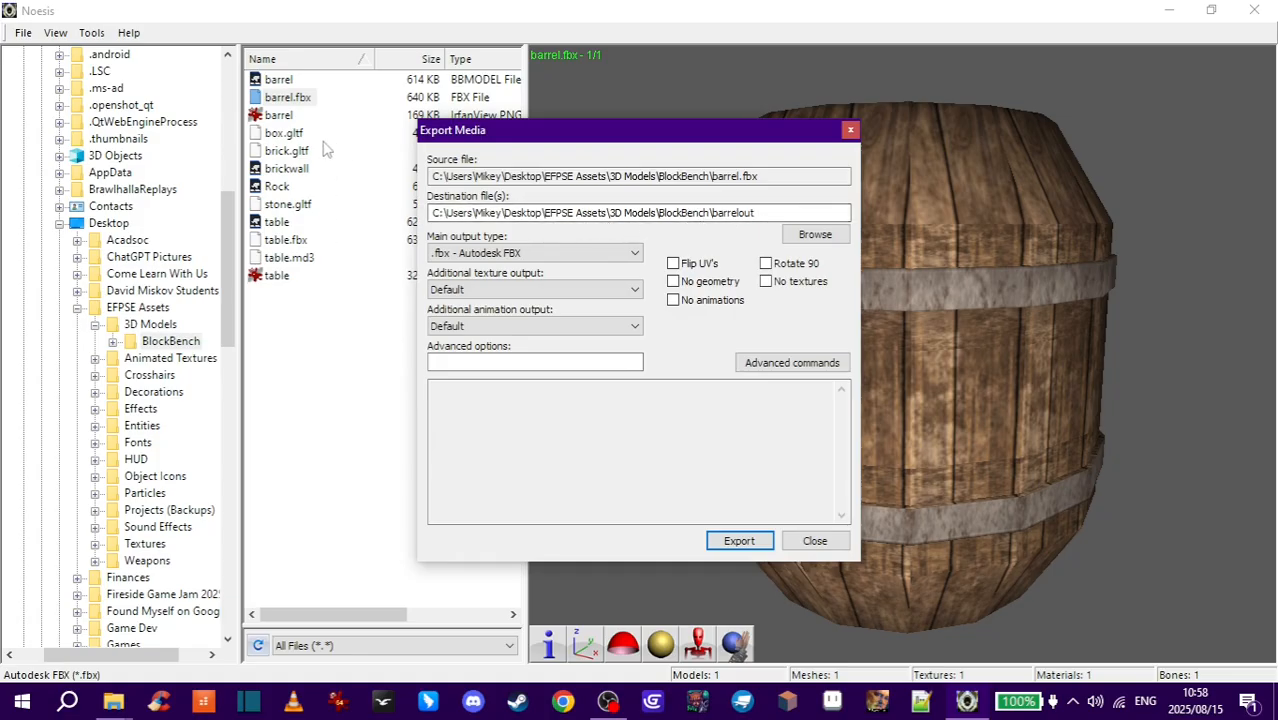
pyautogui.doubleClick(771, 213)
pyautogui.click(771, 213)
pyautogui.moveTo(740, 214); pyautogui.dragTo(759, 217)
pyautogui.click(762, 219)
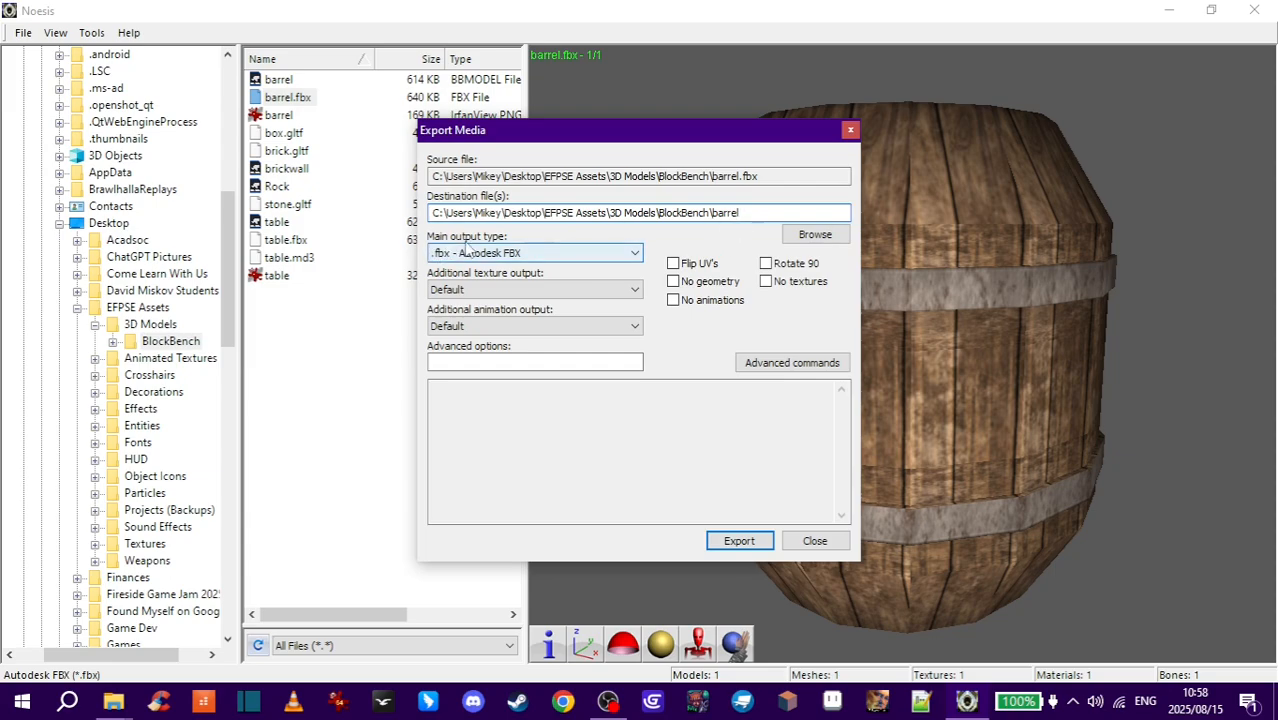
# - Set the main output type to .md3 - Quake III MD3 and texture output to .png - PNG Image
pyautogui.click(582, 255)
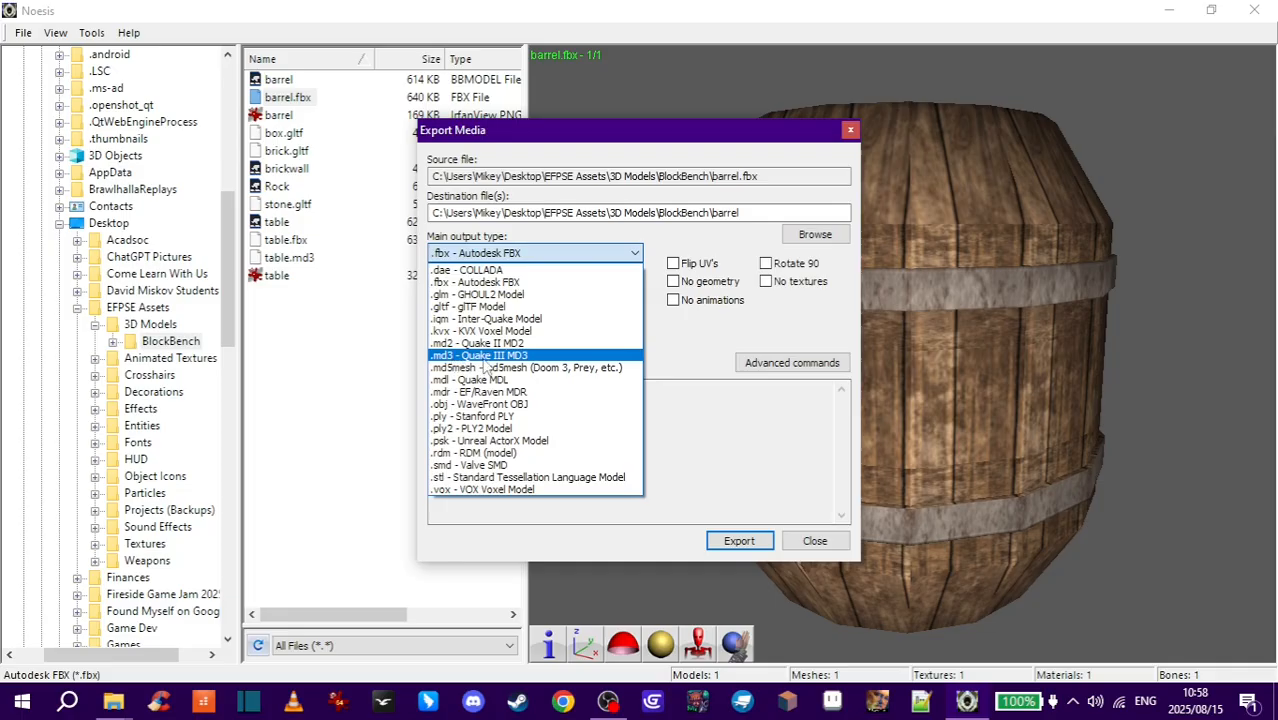
pyautogui.click(536, 356)
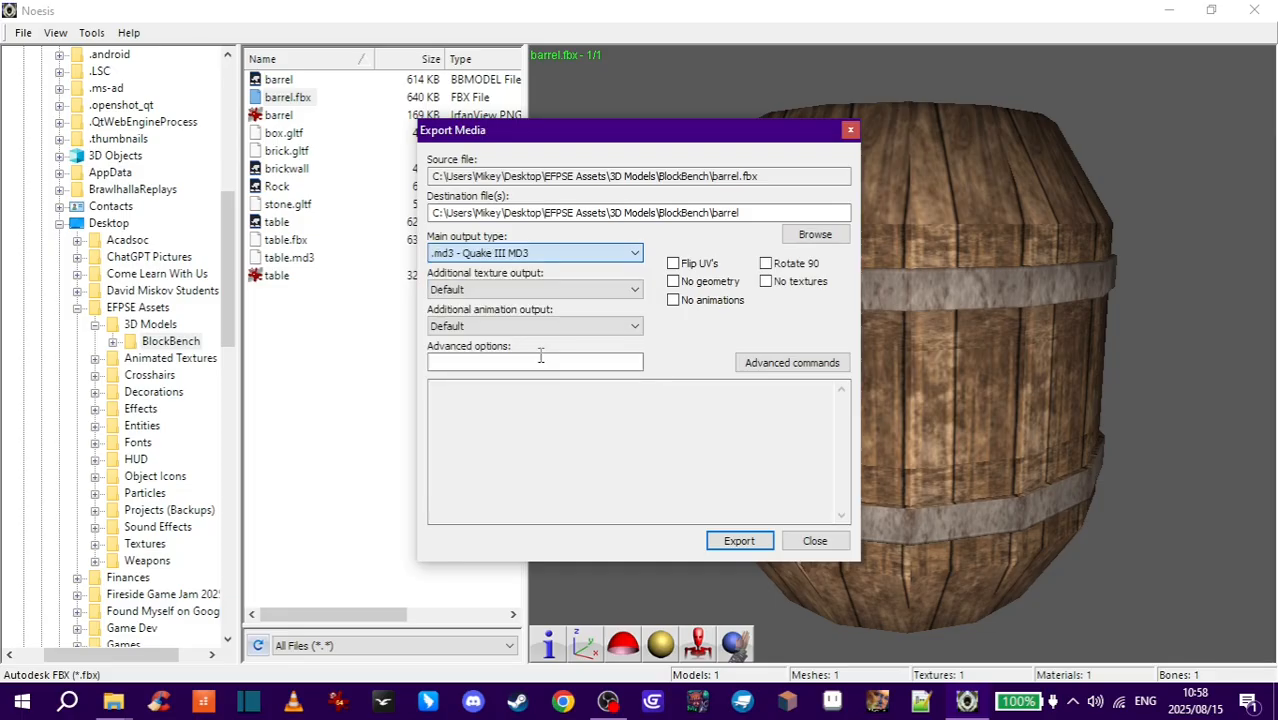
pyautogui.click(486, 293)
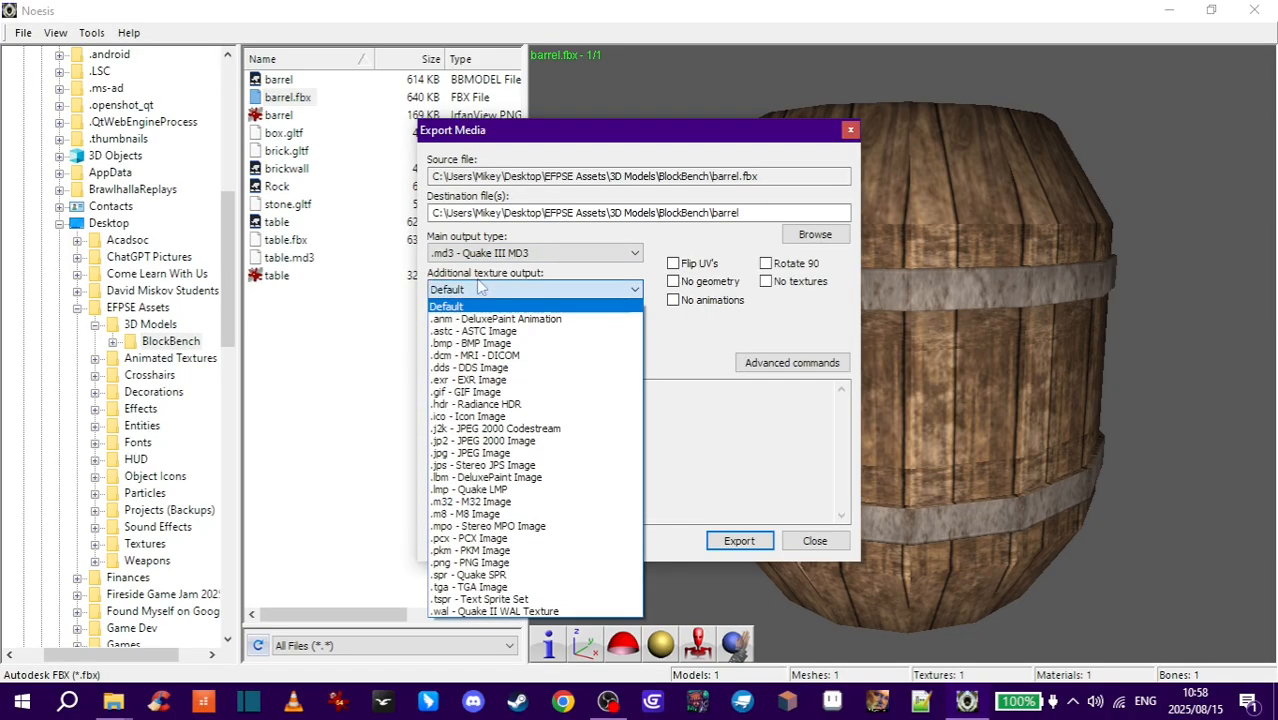
pyautogui.click(472, 562)
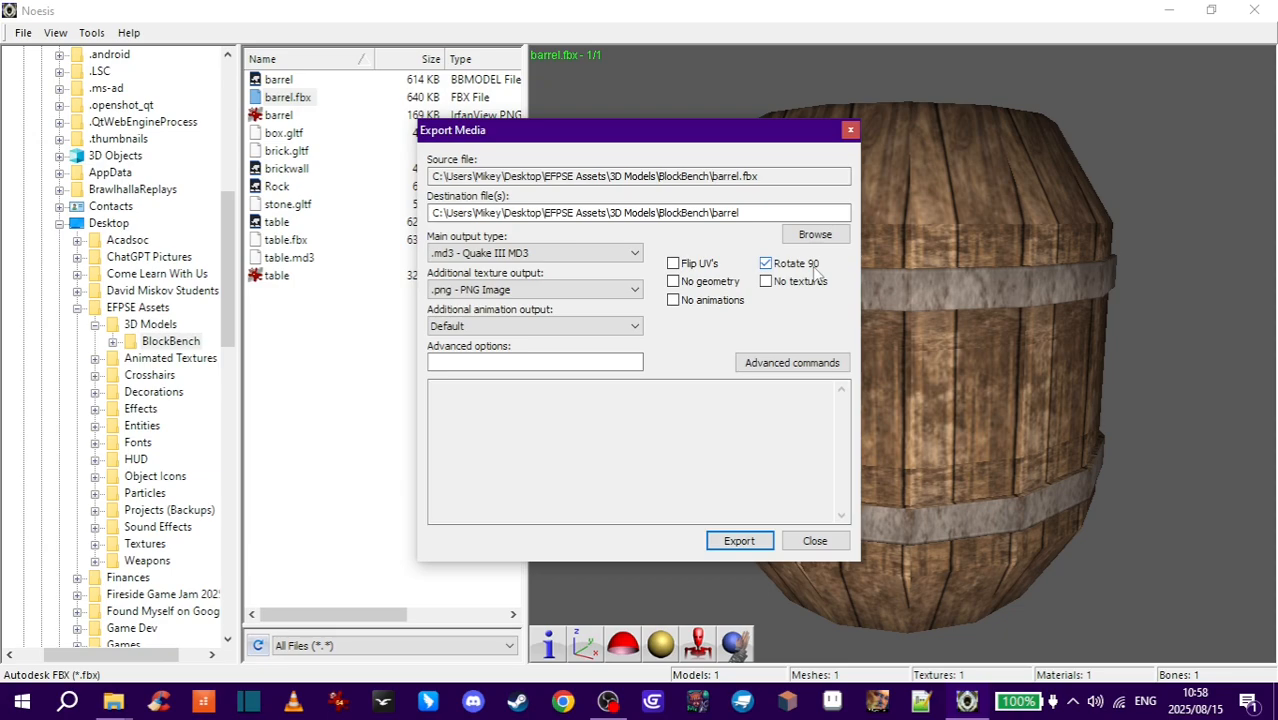
# - Enable Rotate 90, export the model, and close the export dialog
pyautogui.click(745, 215)
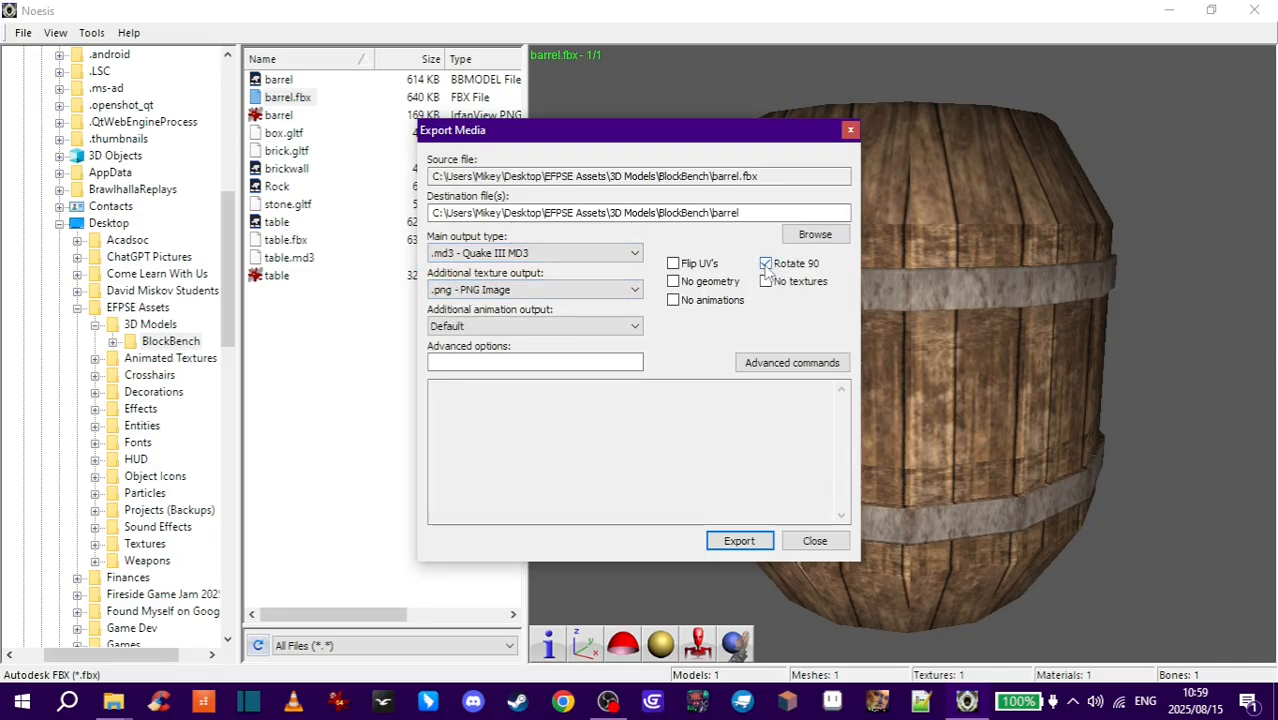
pyautogui.click(739, 541)
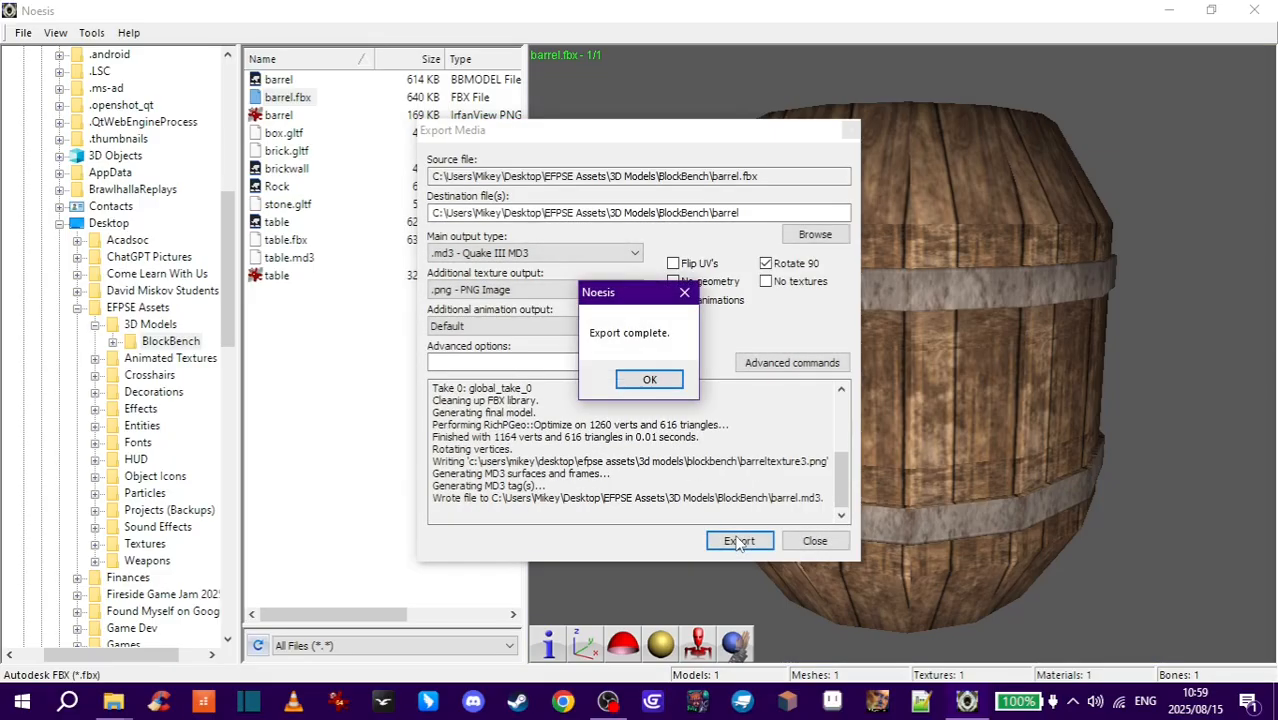
pyautogui.click(649, 380)
pyautogui.click(815, 541)
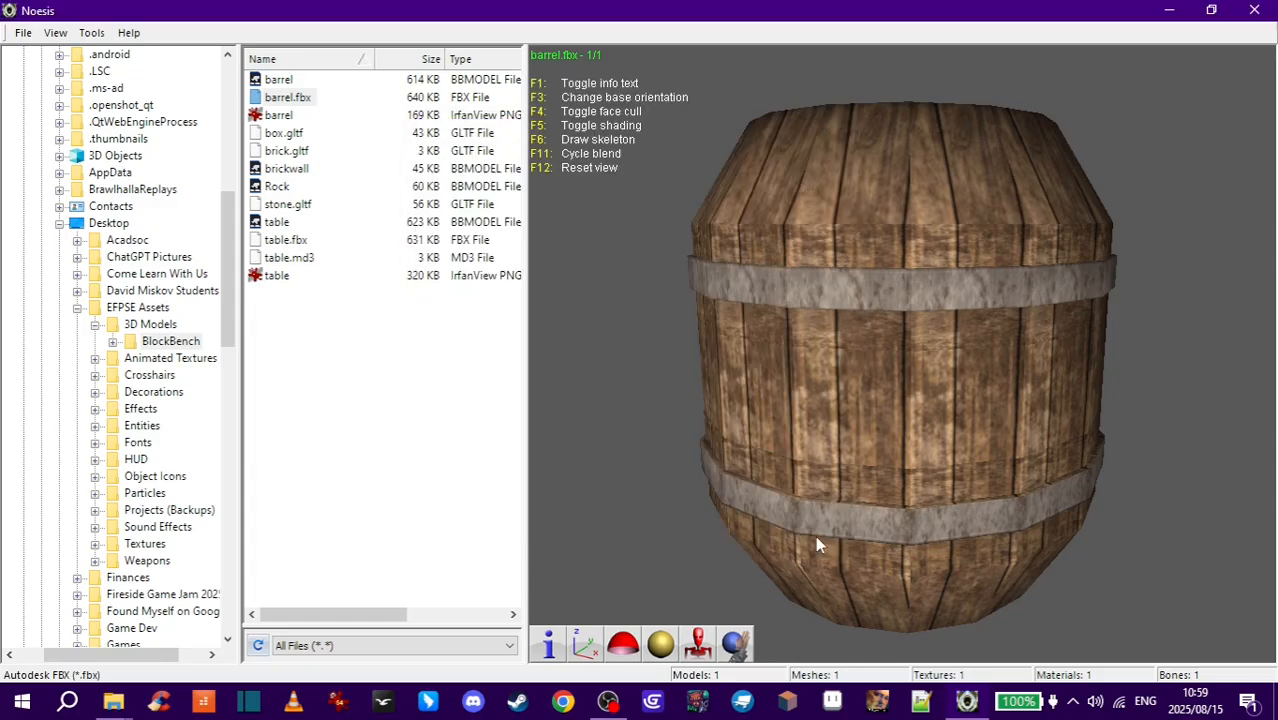
# - Close Noesis and delete the barreltexture3 image file
pyautogui.click(1255, 11)
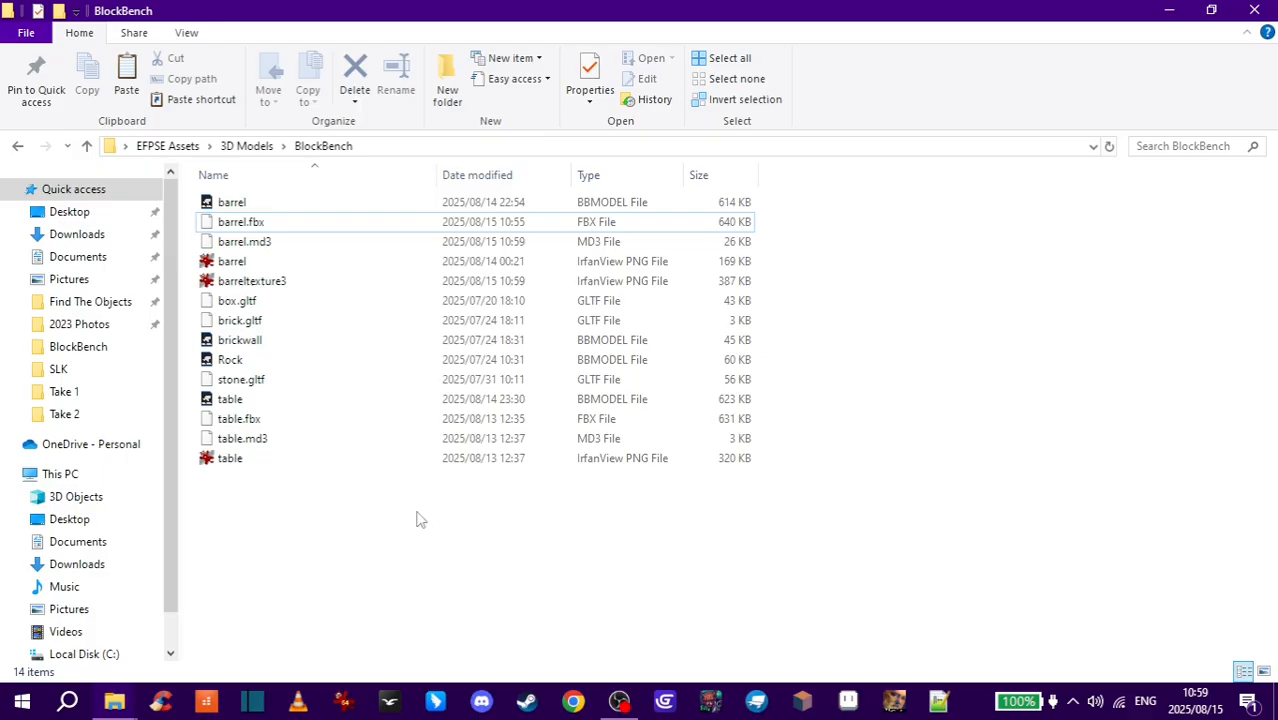
pyautogui.click(256, 246)
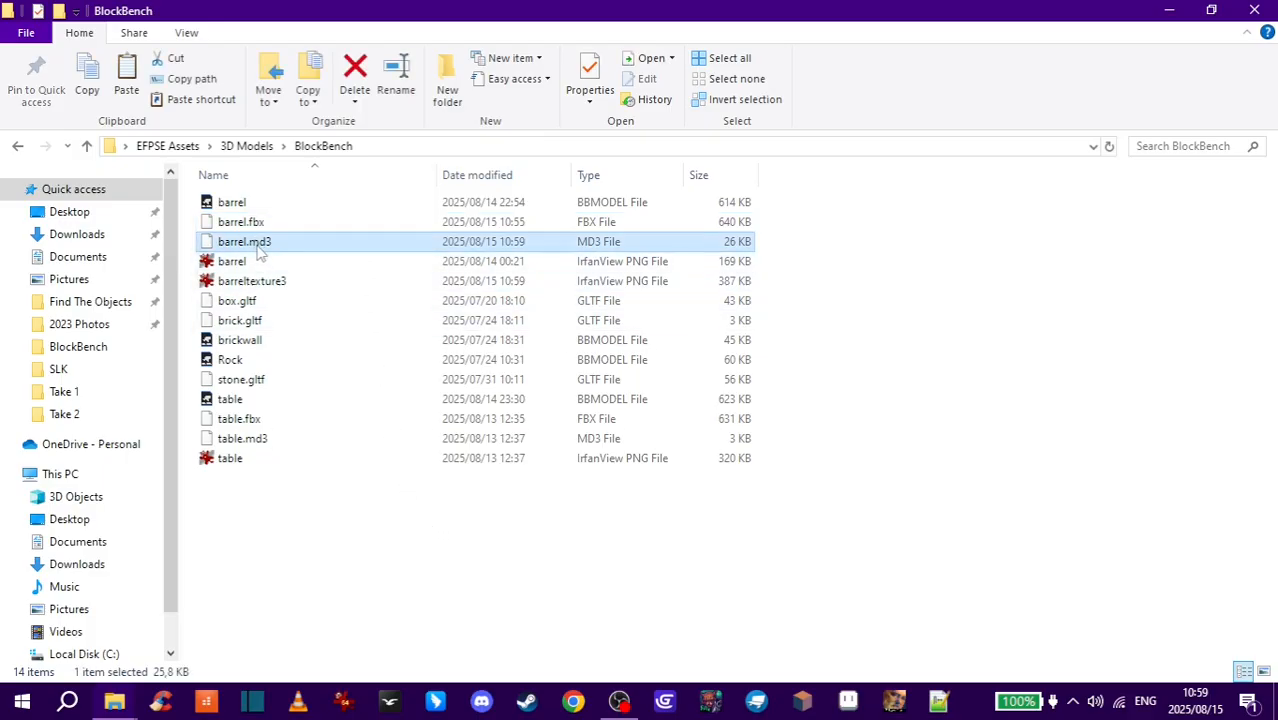
pyautogui.click(250, 283)
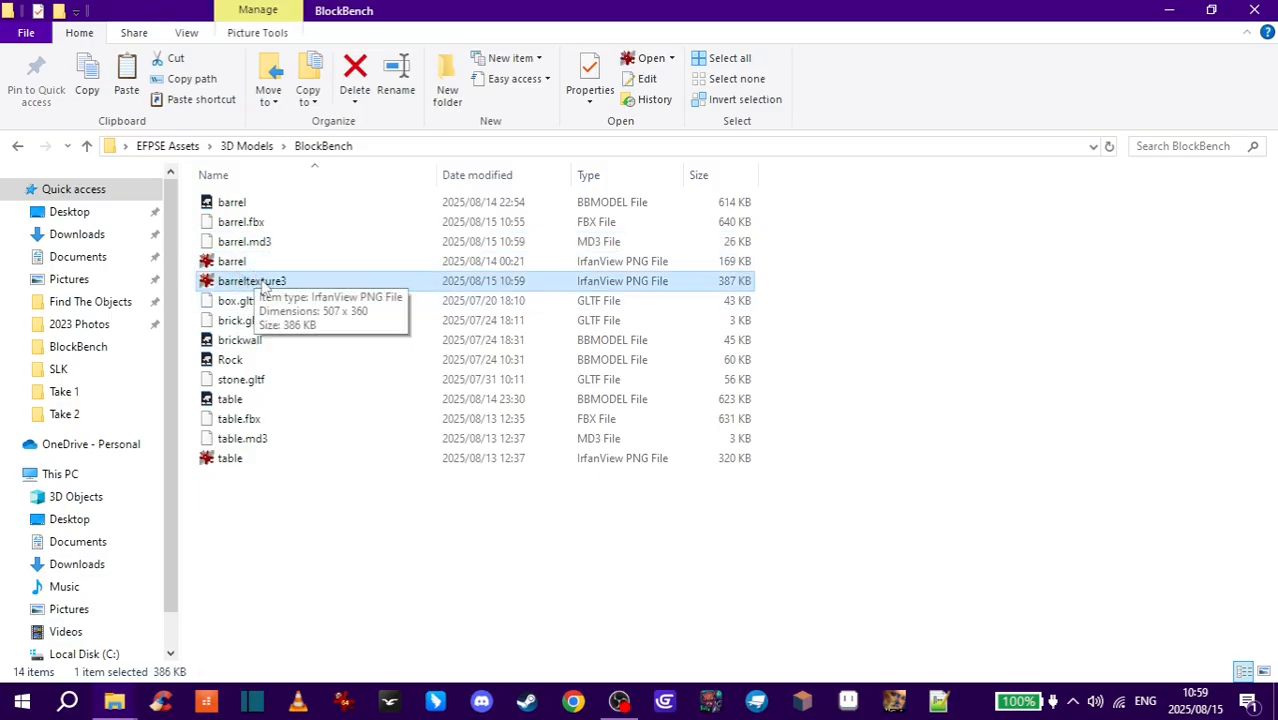
pyautogui.press('Delete')
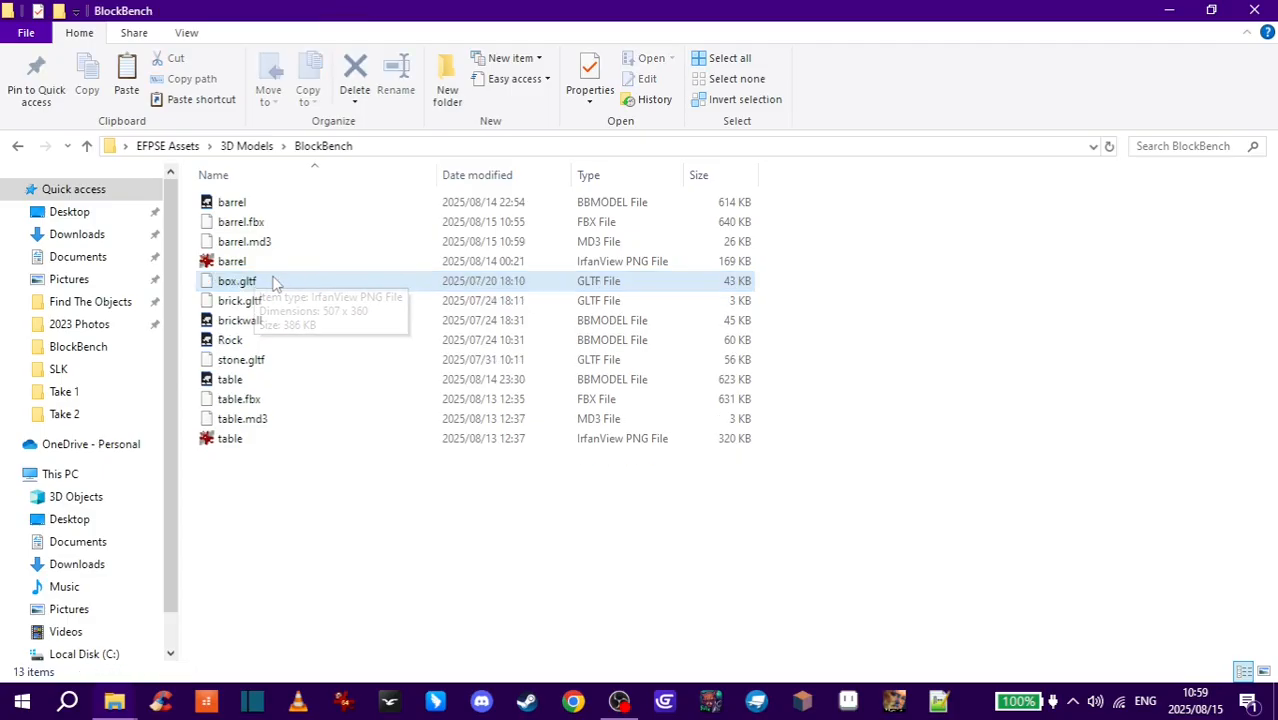
# - Select barrel.md3 together with the barrel PNG texture and copy both files
pyautogui.click(265, 250)
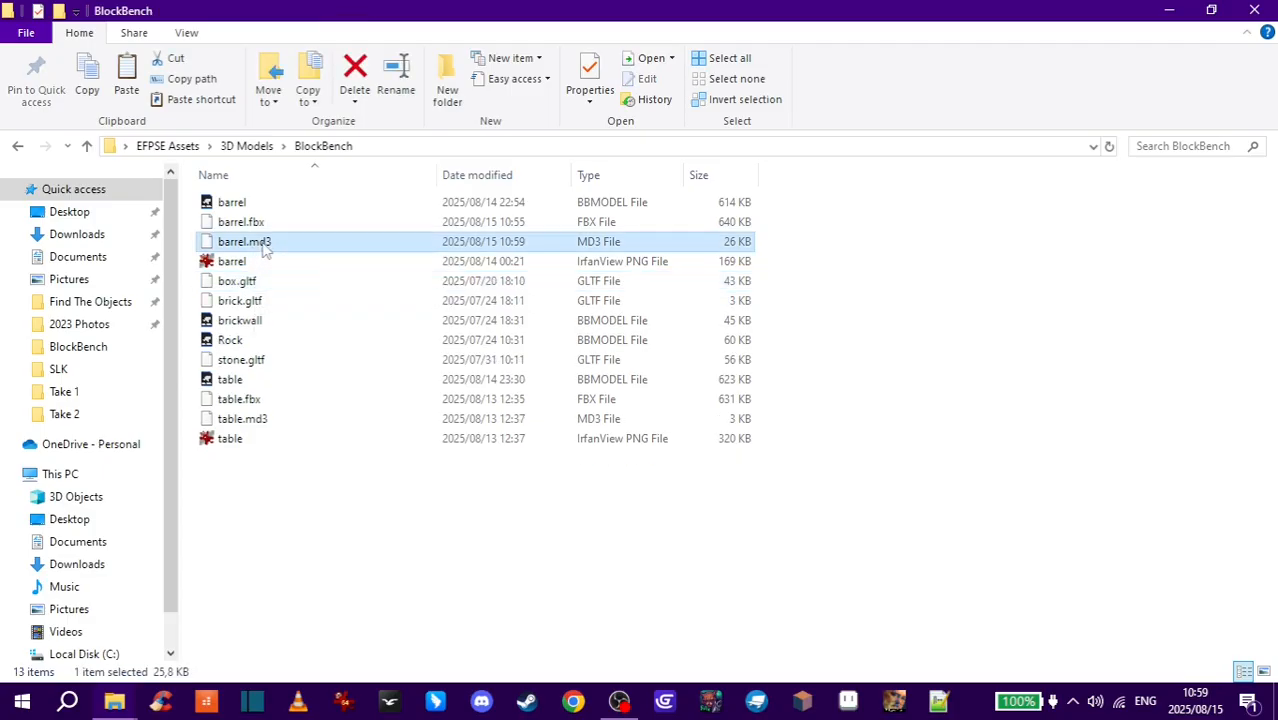
pyautogui.keyDown('ctrl'); pyautogui.click(272, 263); pyautogui.keyUp('ctrl')
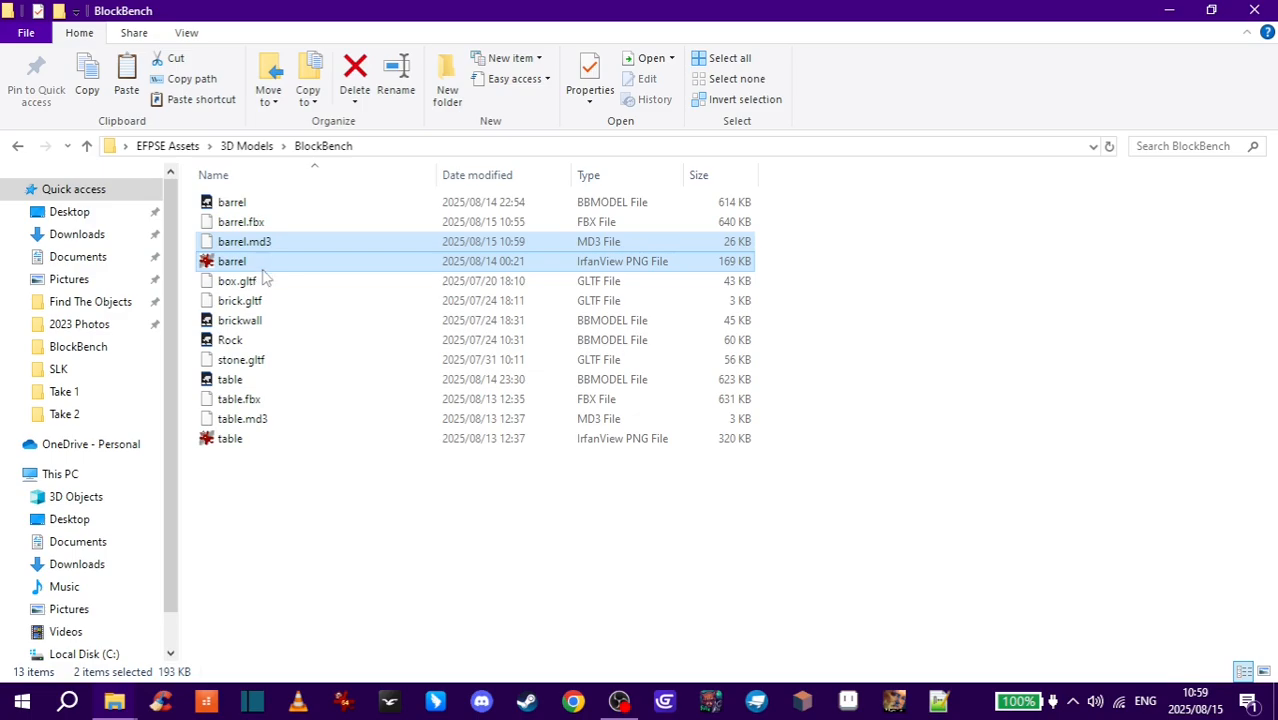
pyautogui.rightClick(268, 250)
pyautogui.click(306, 508)
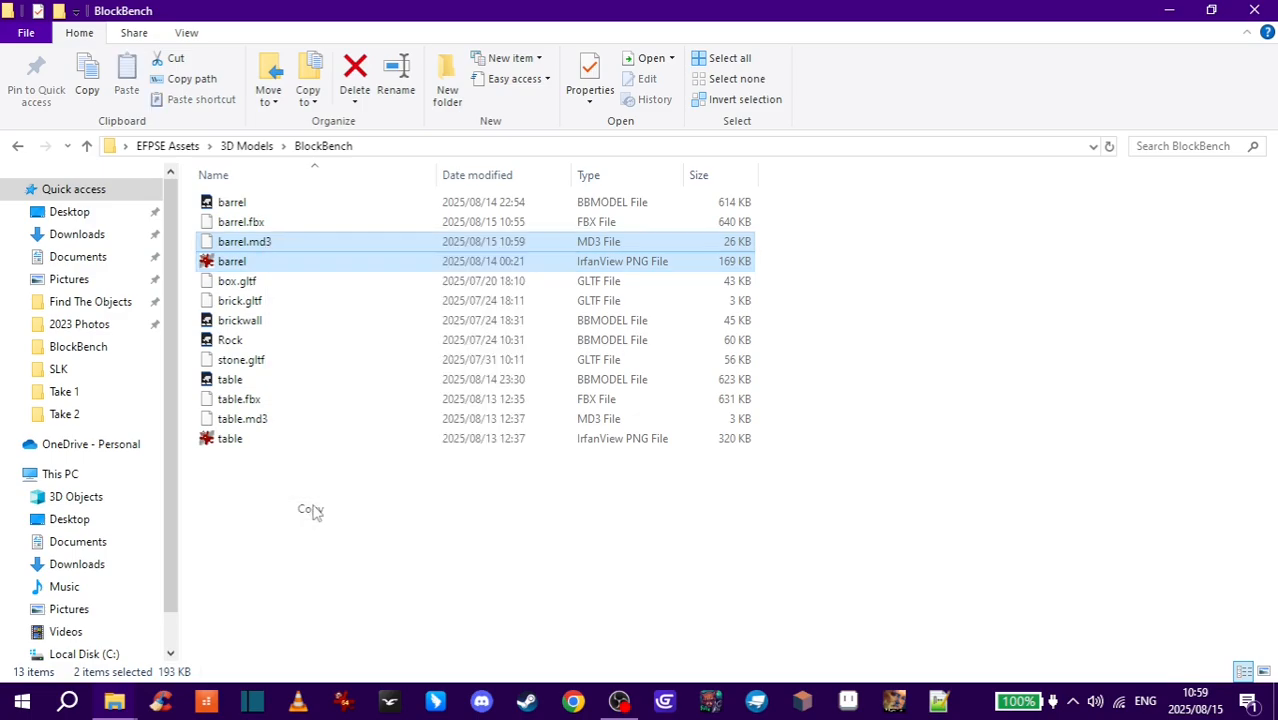
# - Paste barrel.md3 and the barrel PNG into the Models folder of the Easy FPS Editor_DEV (Alpha 49) Tutorial project
pyautogui.hotkey('alt', 'Tab')
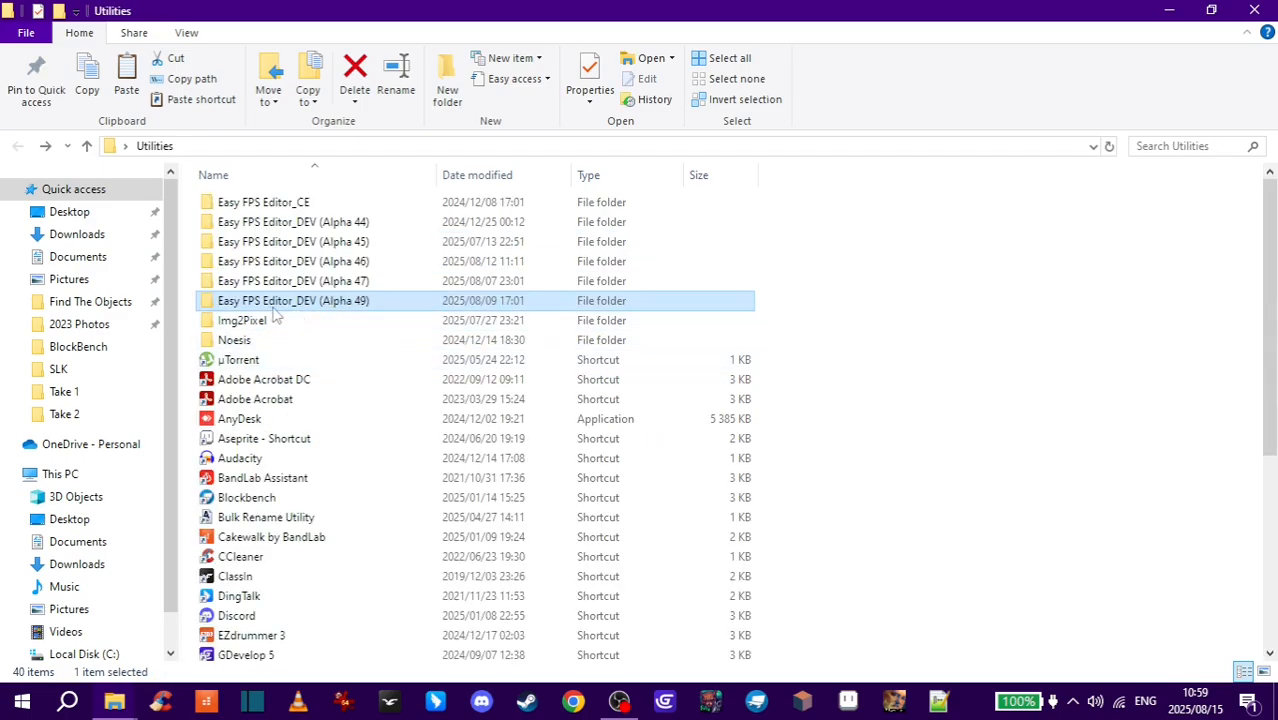
pyautogui.doubleClick(358, 303)
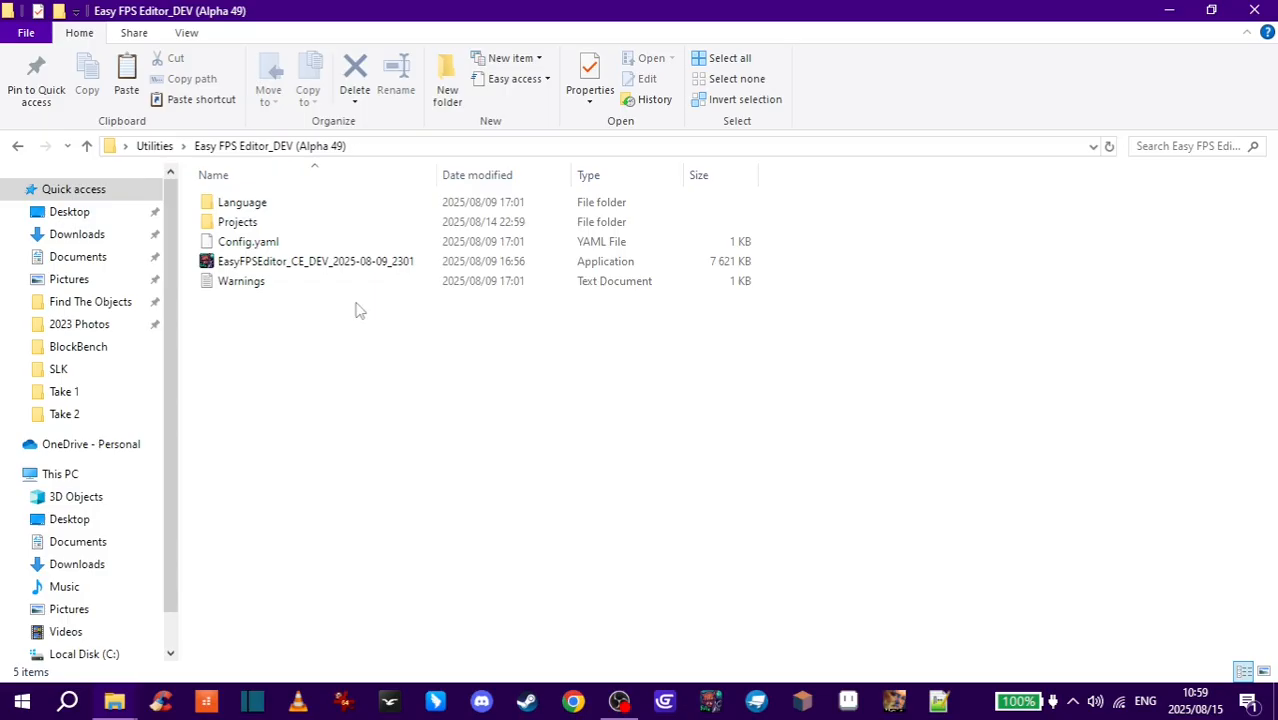
pyautogui.doubleClick(255, 225)
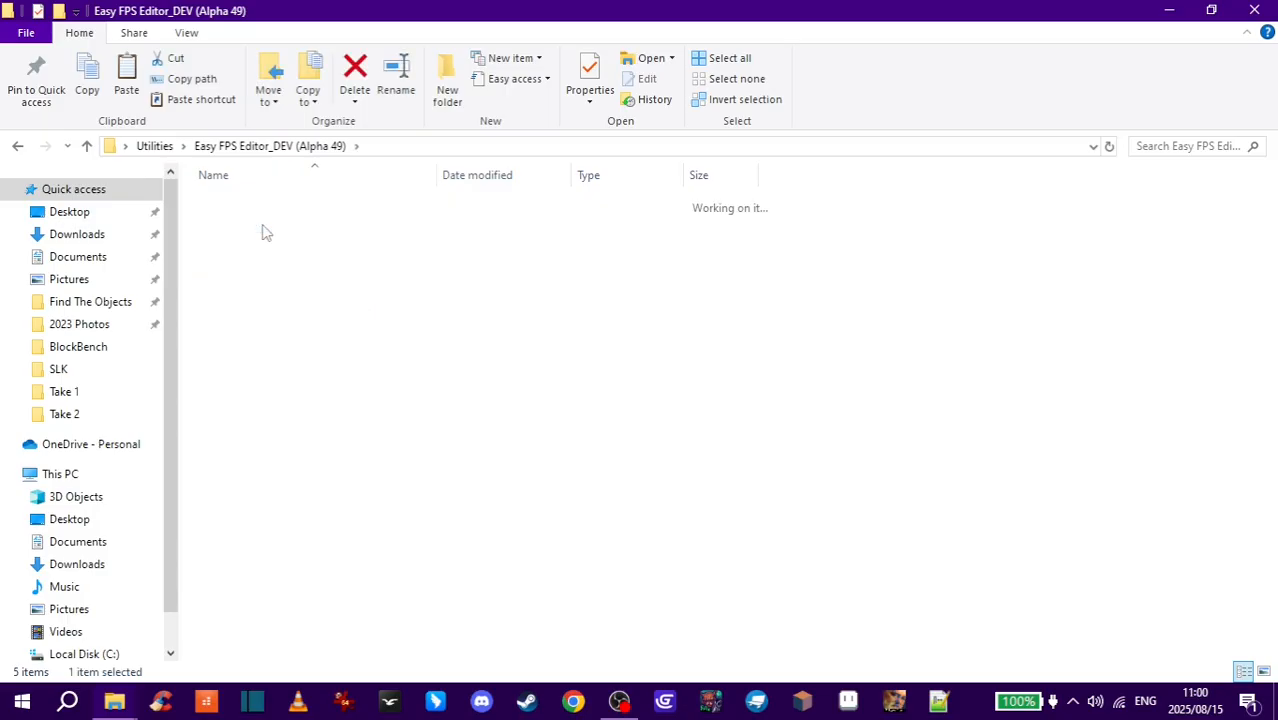
pyautogui.doubleClick(256, 250)
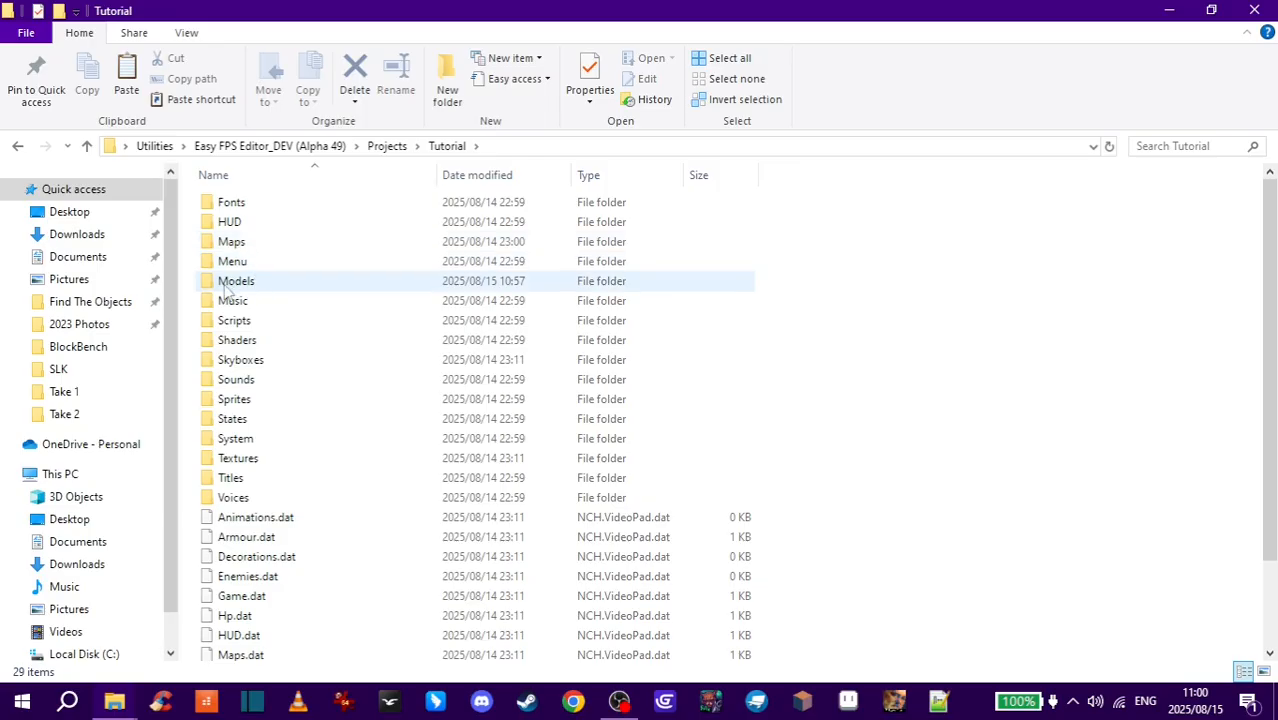
pyautogui.doubleClick(236, 281)
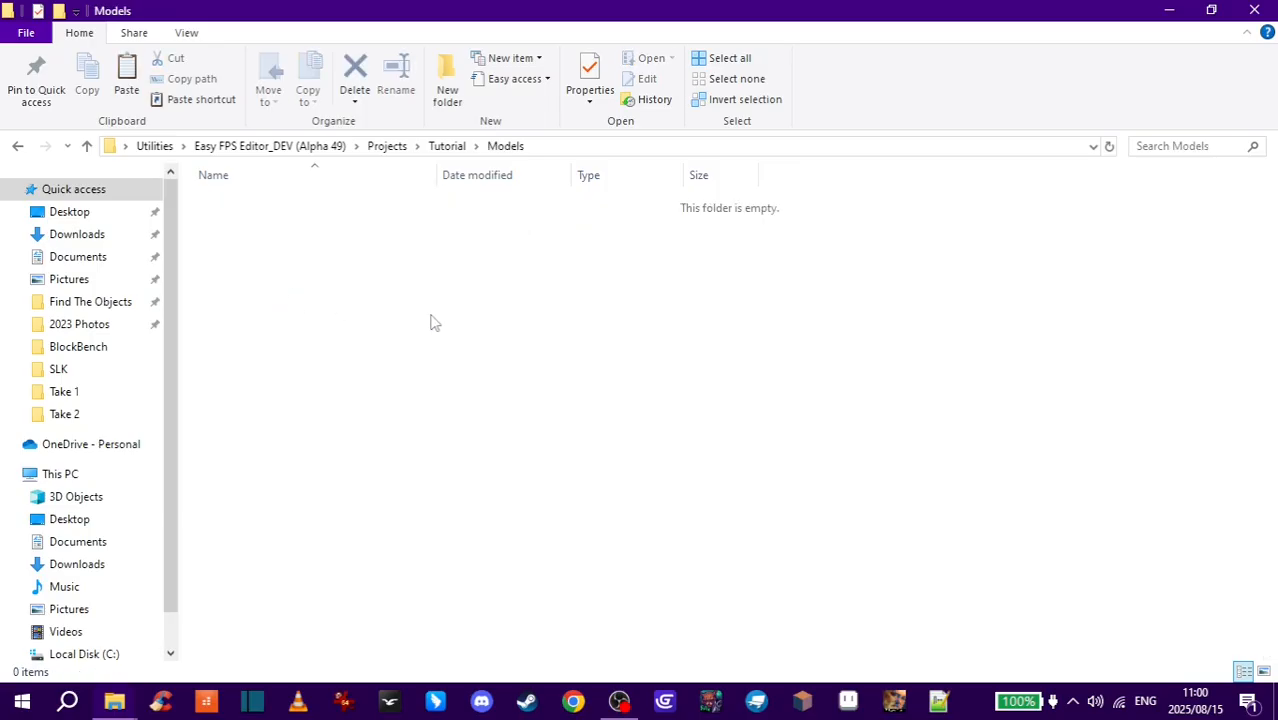
pyautogui.hotkey('ctrl', 'v')
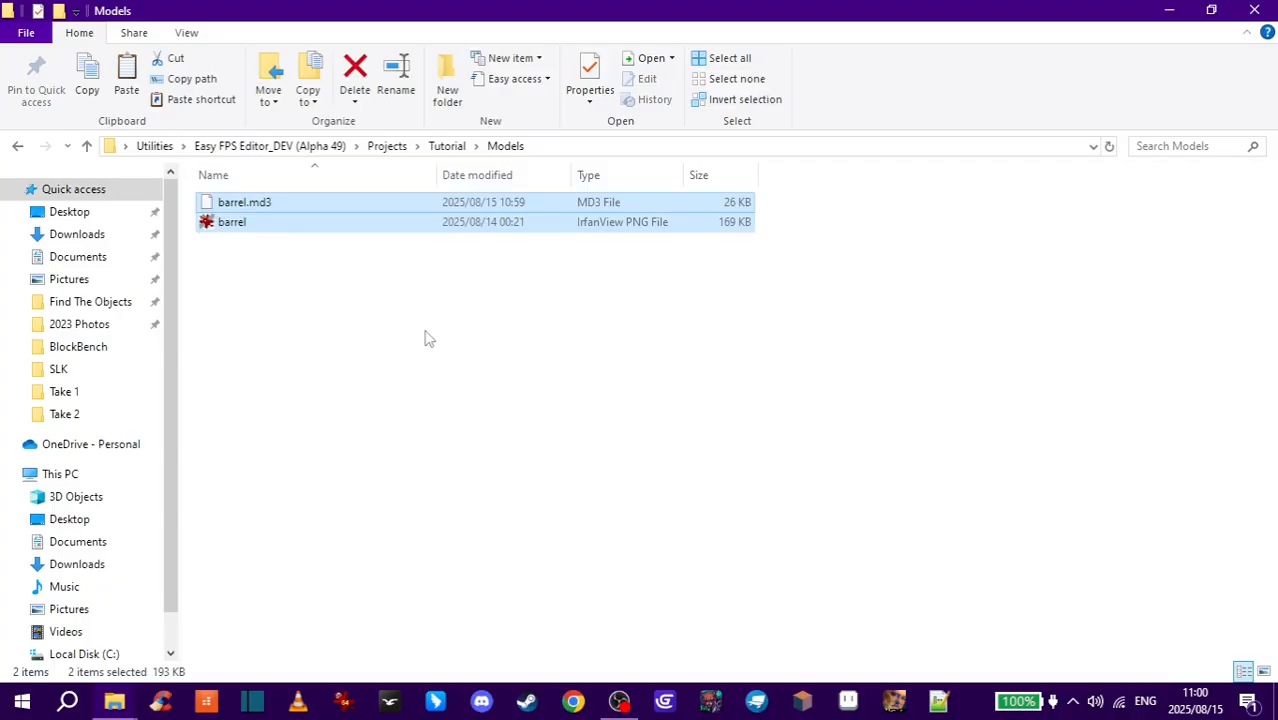
pyautogui.click(425, 331)
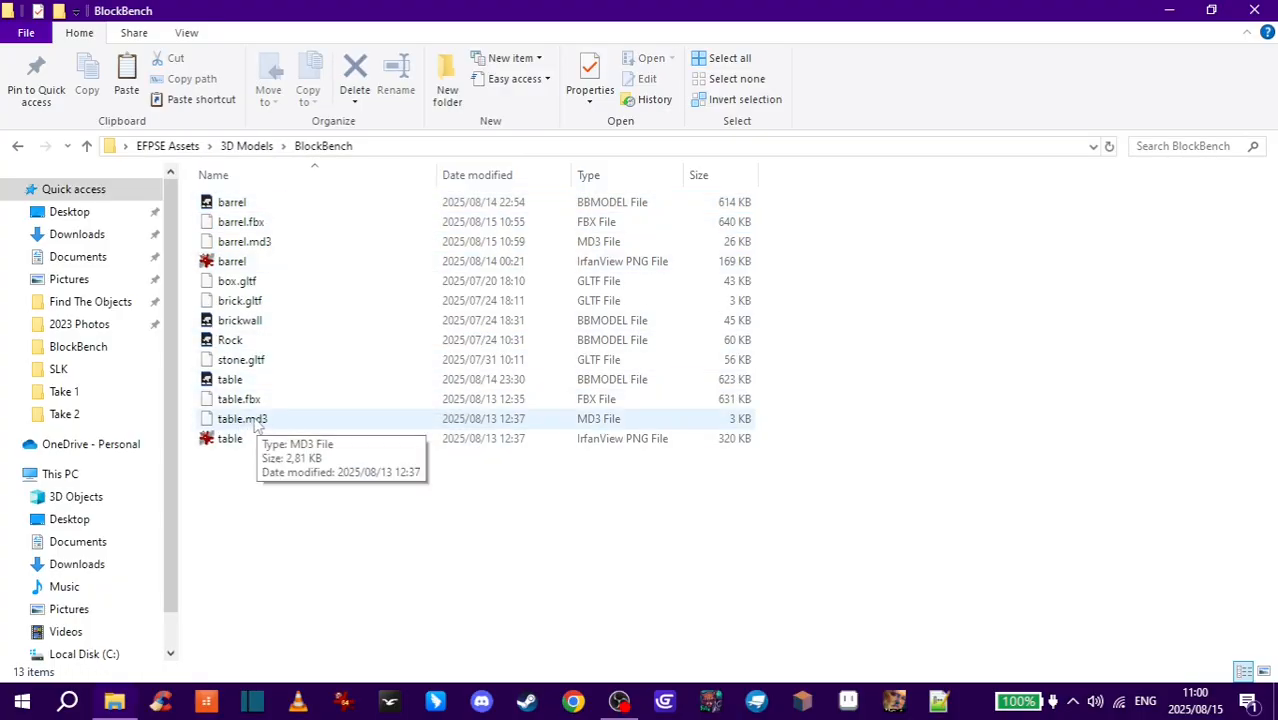
# - Copy table.md3 and the table PNG texture into the same Tutorial project Models folder
pyautogui.click(254, 421)
pyautogui.keyDown('shift'); pyautogui.click(231, 445); pyautogui.keyUp('shift')
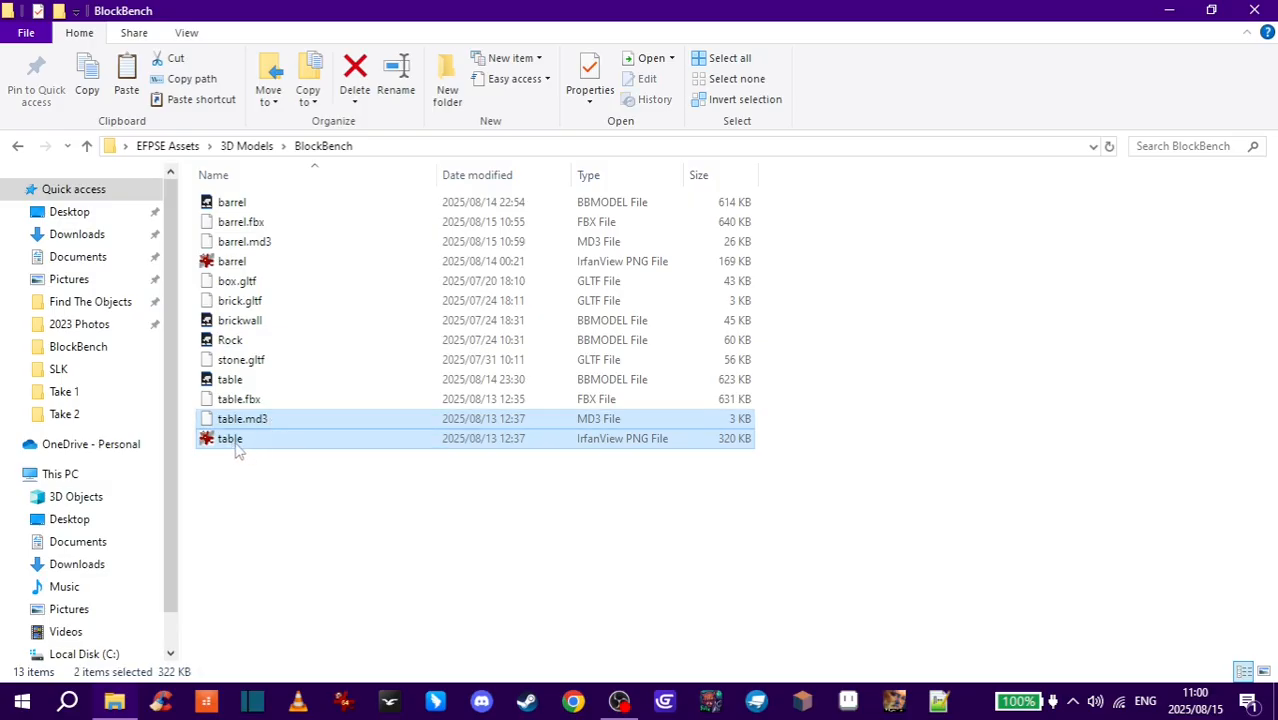
pyautogui.hotkey('alt', 'Tab')
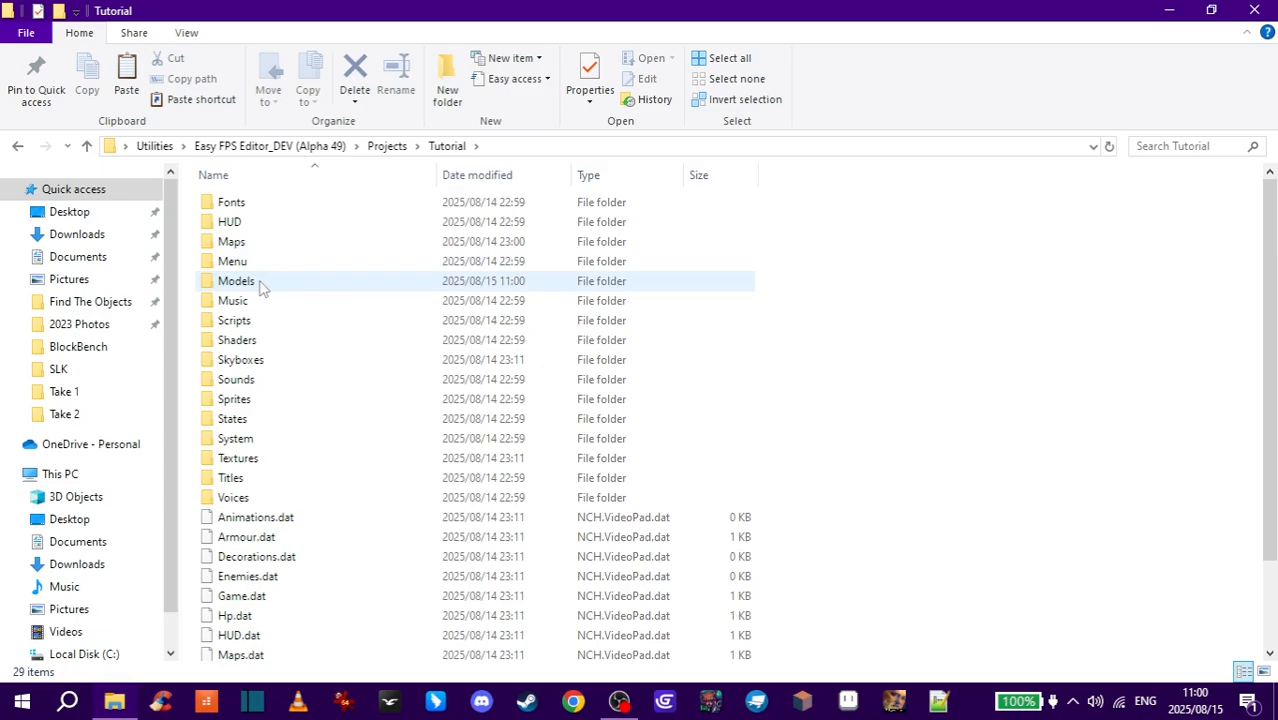
pyautogui.doubleClick(265, 287)
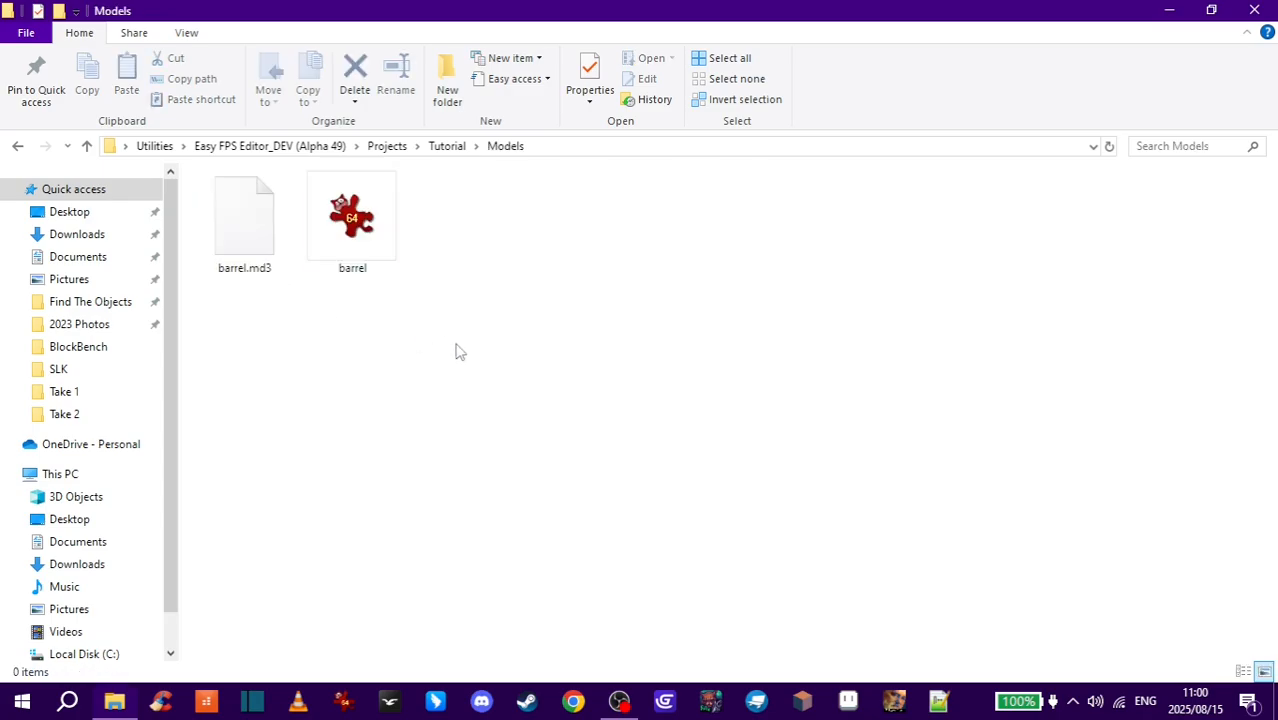
pyautogui.hotkey('ctrl', 'v')
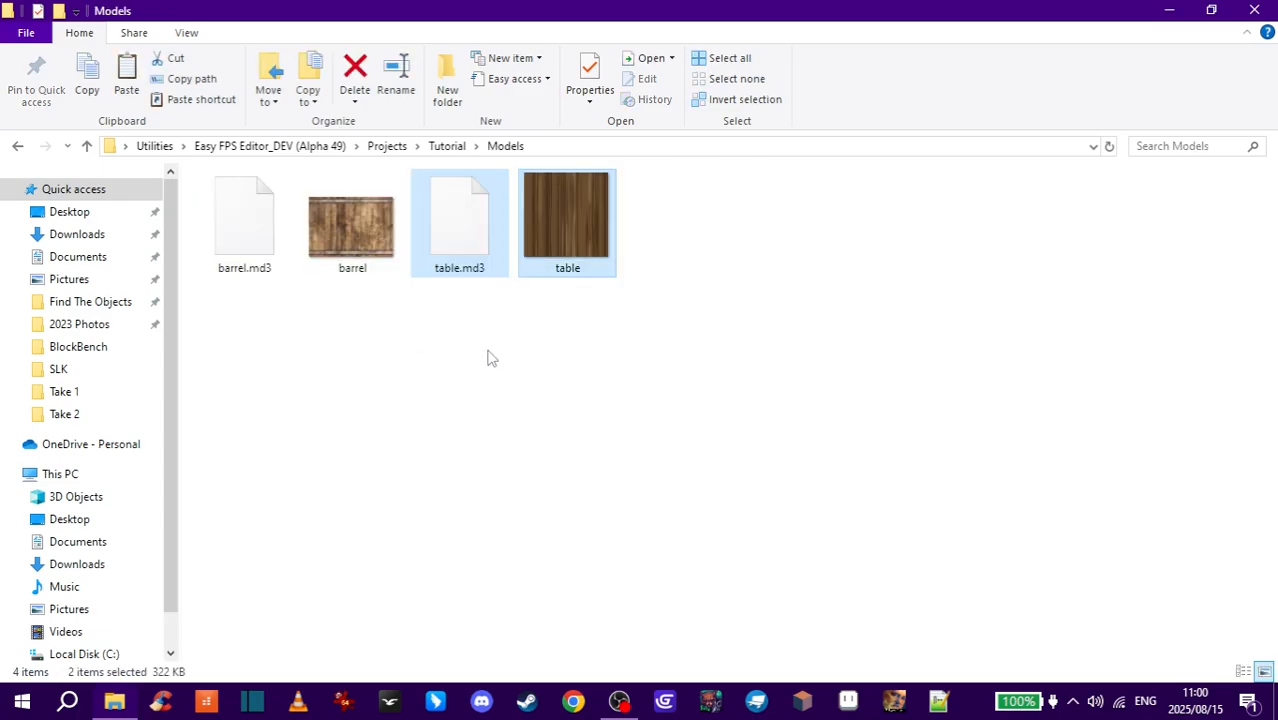
pyautogui.click(488, 364)
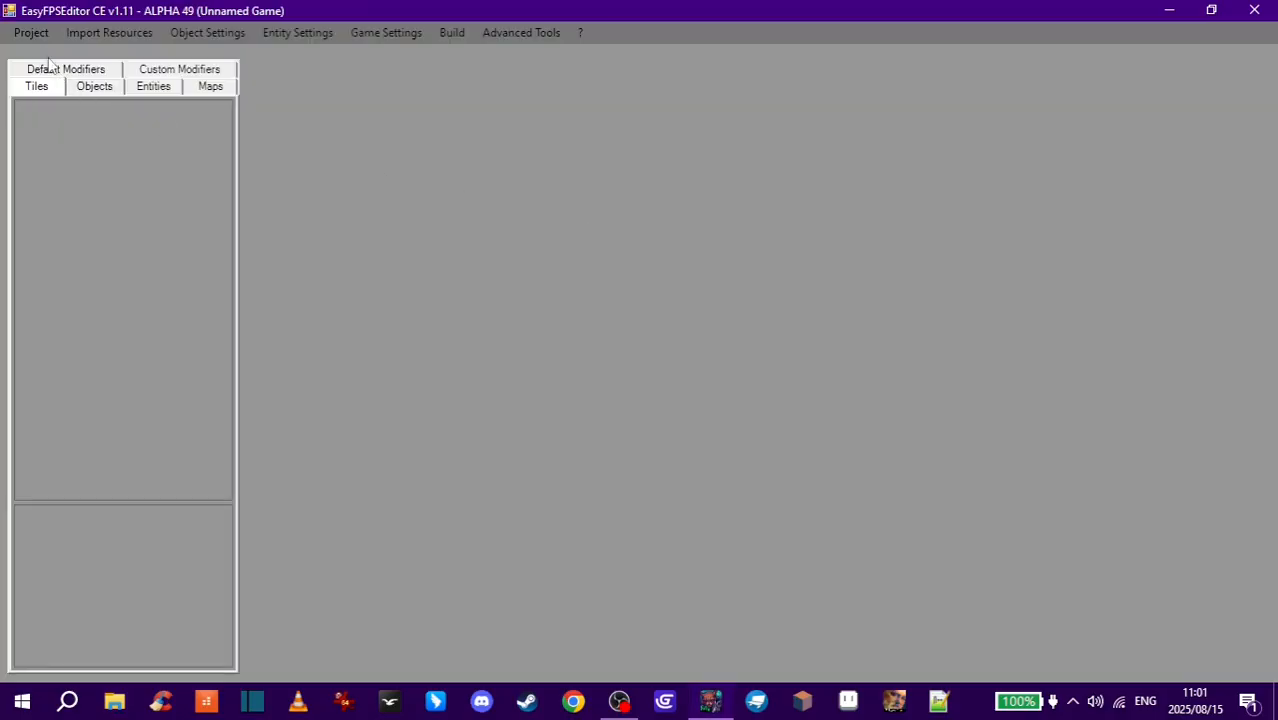
# - Open the Tutorial project in EasyFPSEditor CE
pyautogui.click(12, 31)
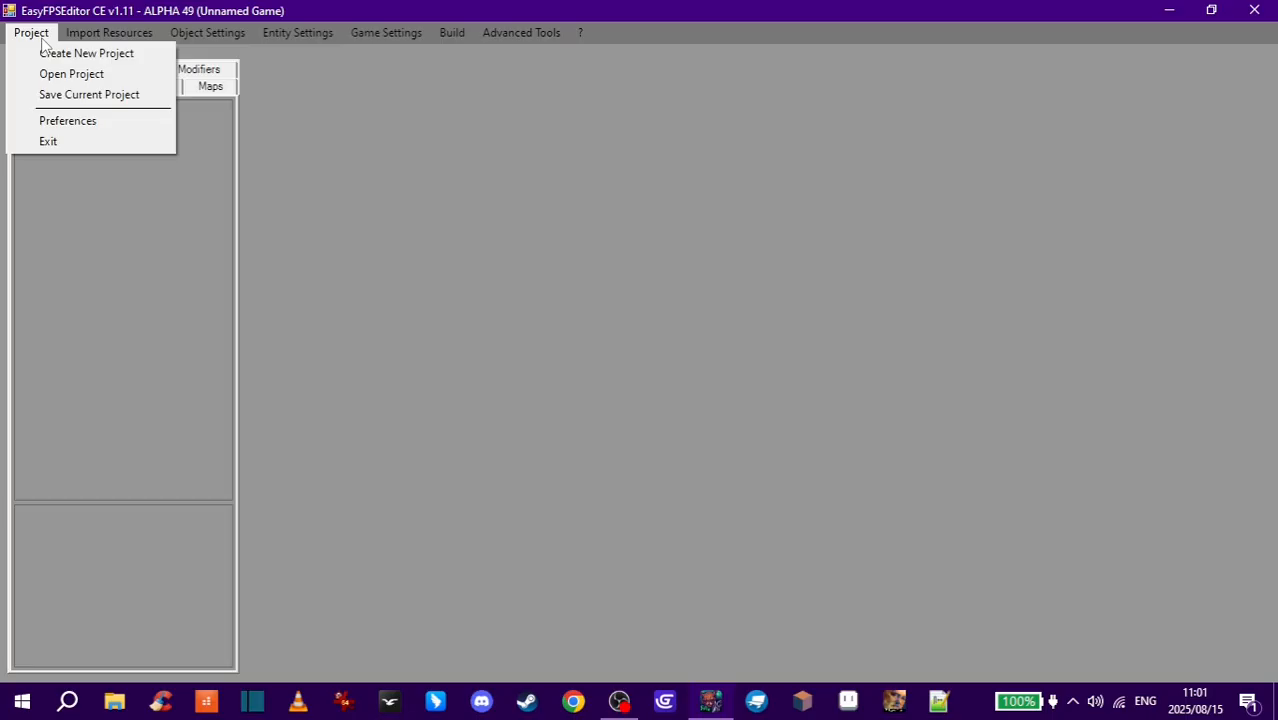
pyautogui.click(48, 74)
pyautogui.click(538, 190)
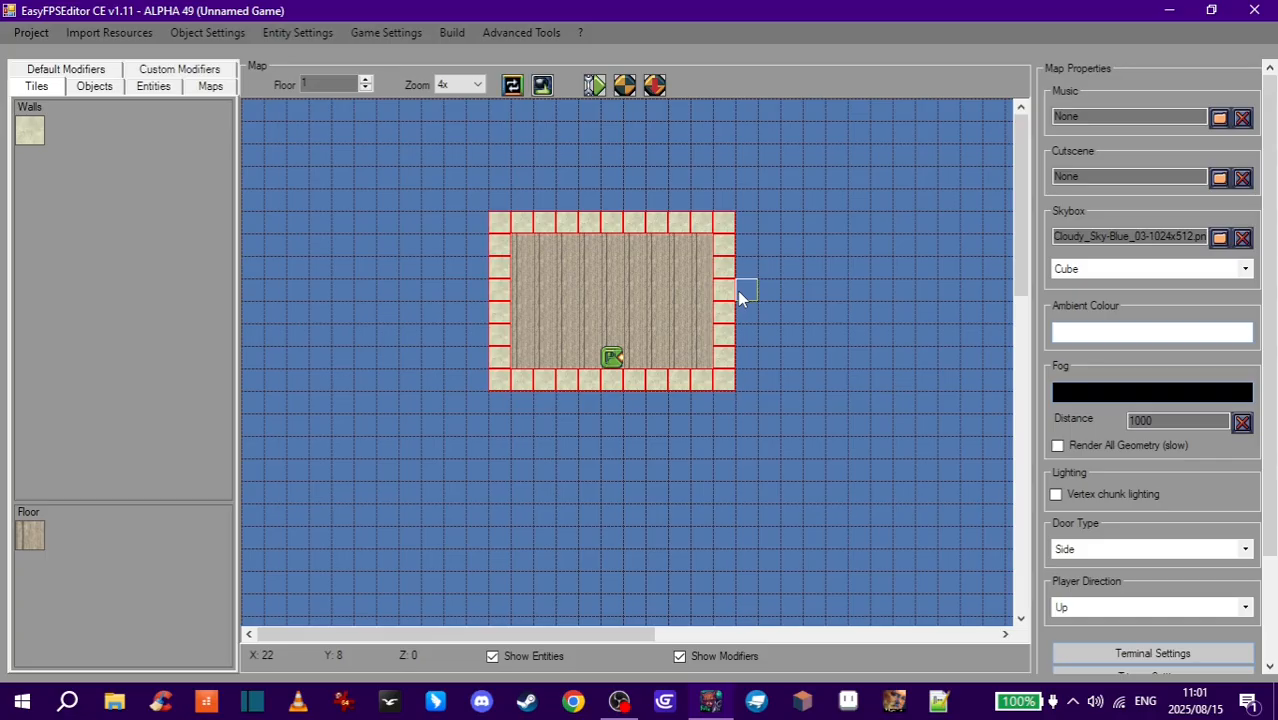
# - Add a new decoration named barrel in Decoration Settings, enable Disable Culling, and accept
pyautogui.click(326, 38)
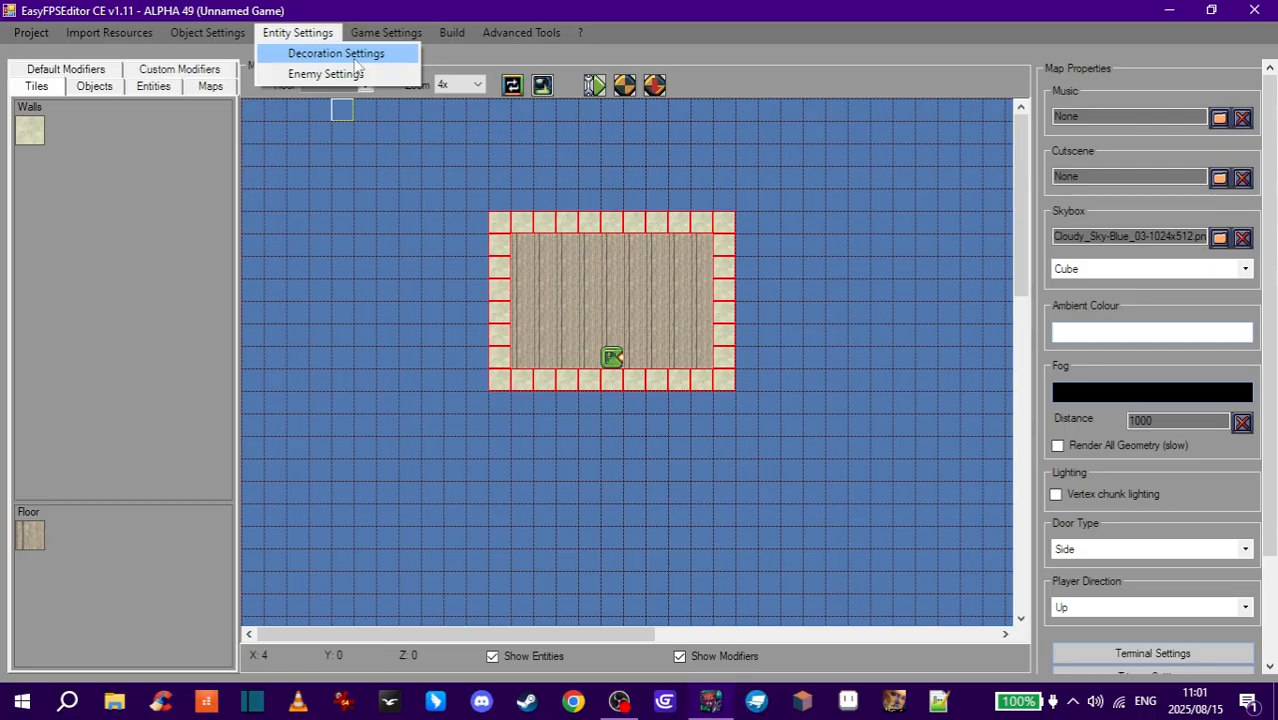
pyautogui.click(336, 54)
pyautogui.click(511, 512)
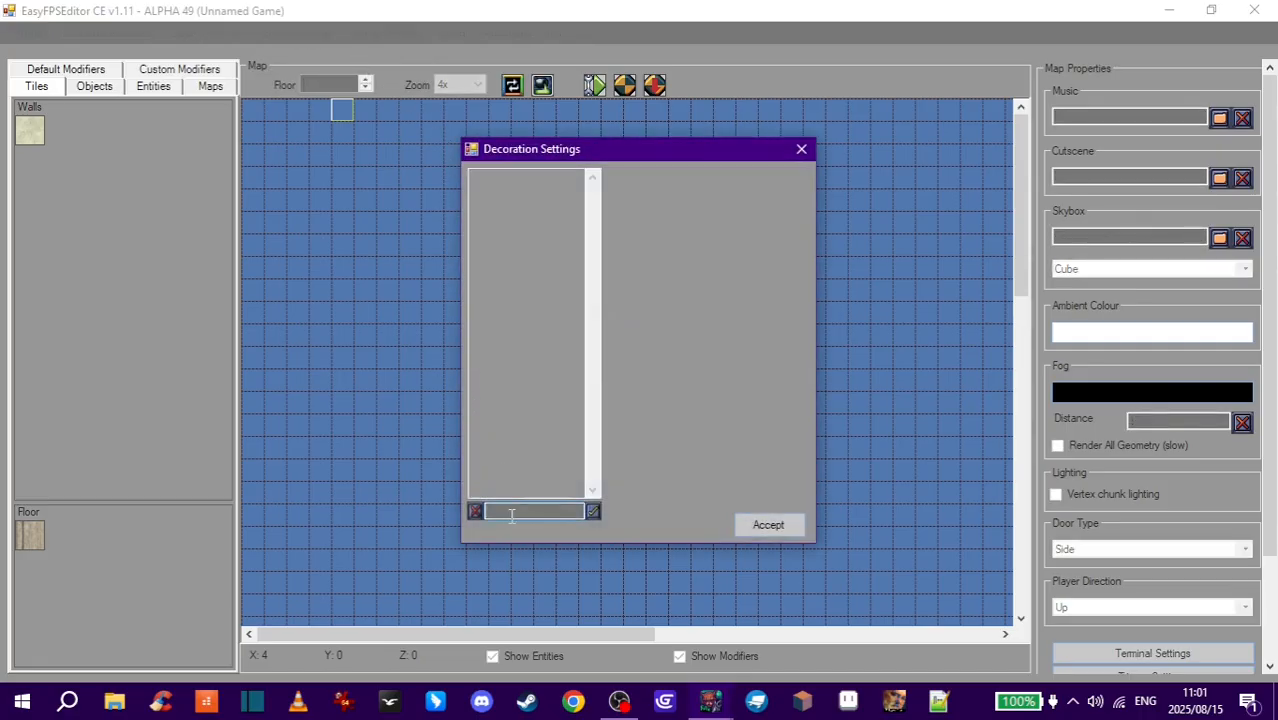
pyautogui.write('barrel')
pyautogui.click(594, 512)
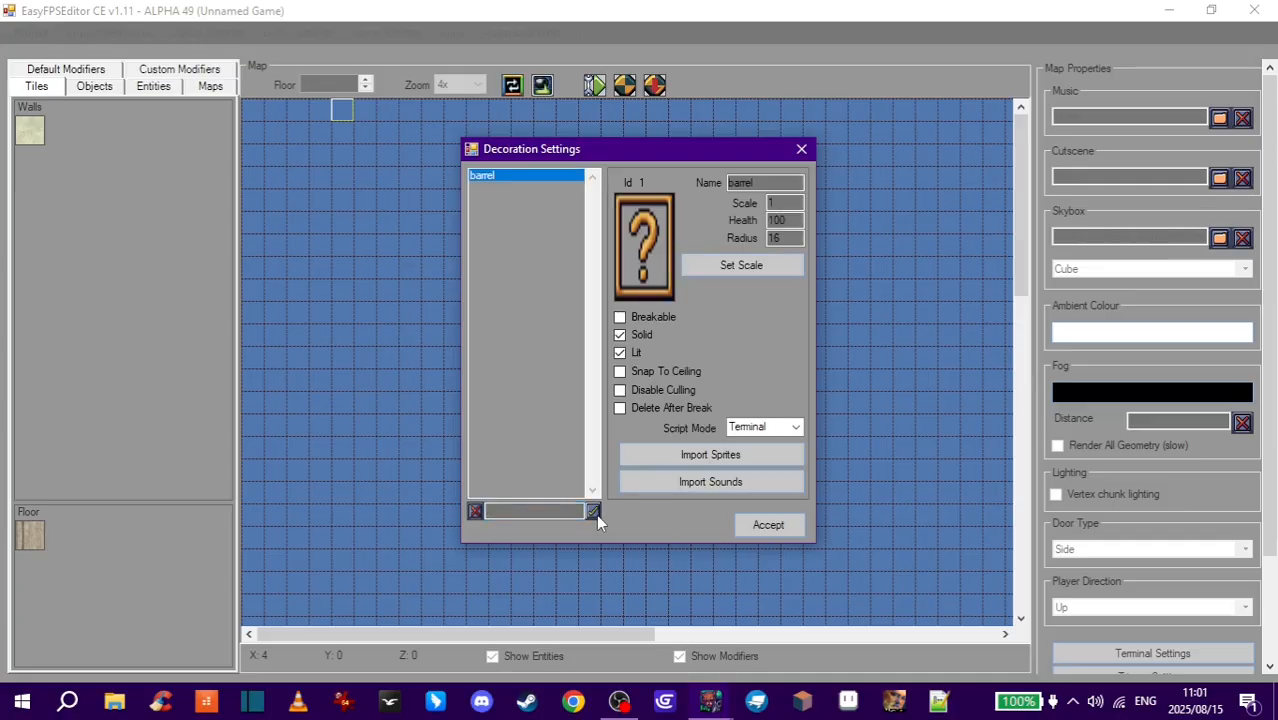
pyautogui.click(640, 391)
pyautogui.click(769, 525)
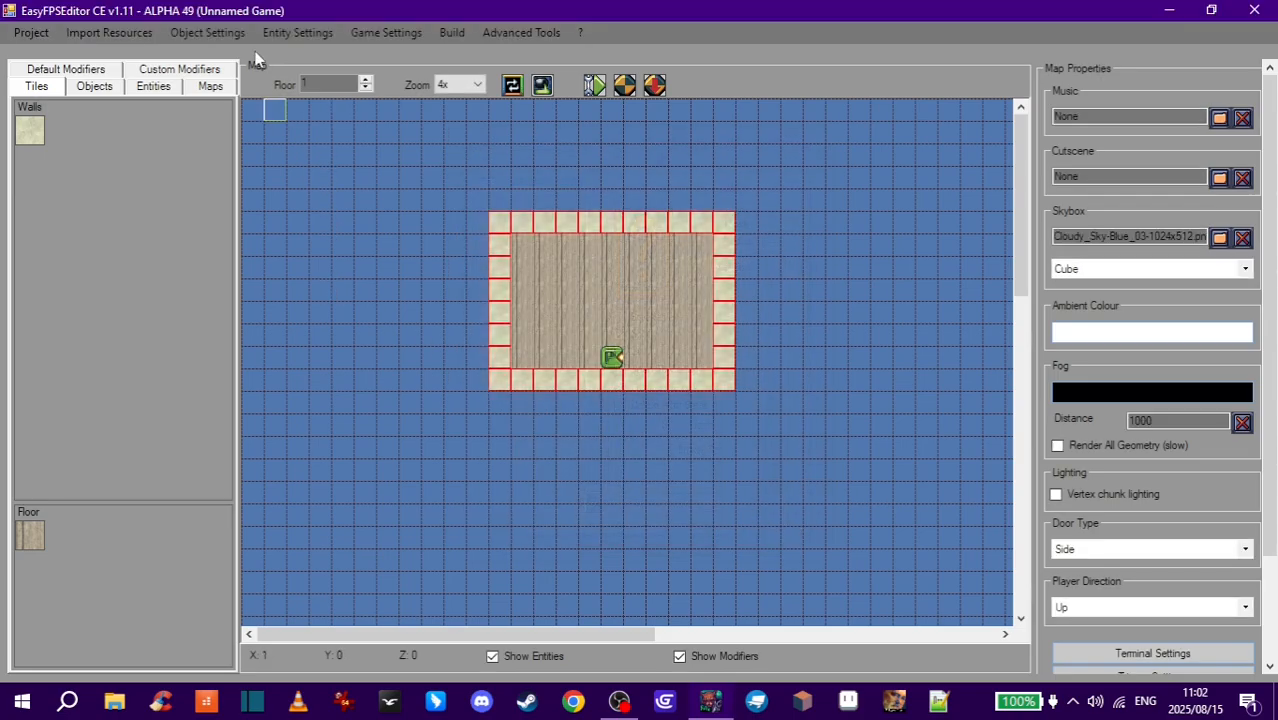
# - Add a second decoration named table in Decoration Settings, enable Disable Culling, and accept
pyautogui.click(284, 37)
pyautogui.click(295, 55)
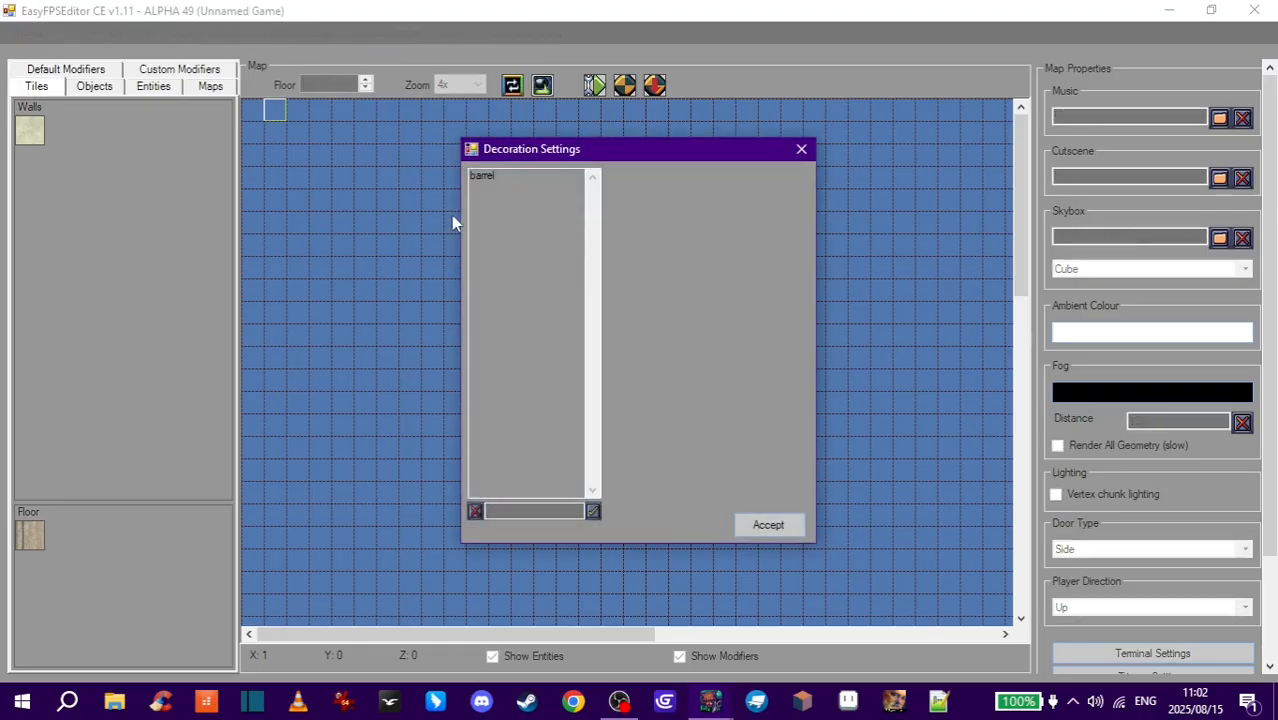
pyautogui.click(509, 509)
pyautogui.write('table')
pyautogui.click(593, 511)
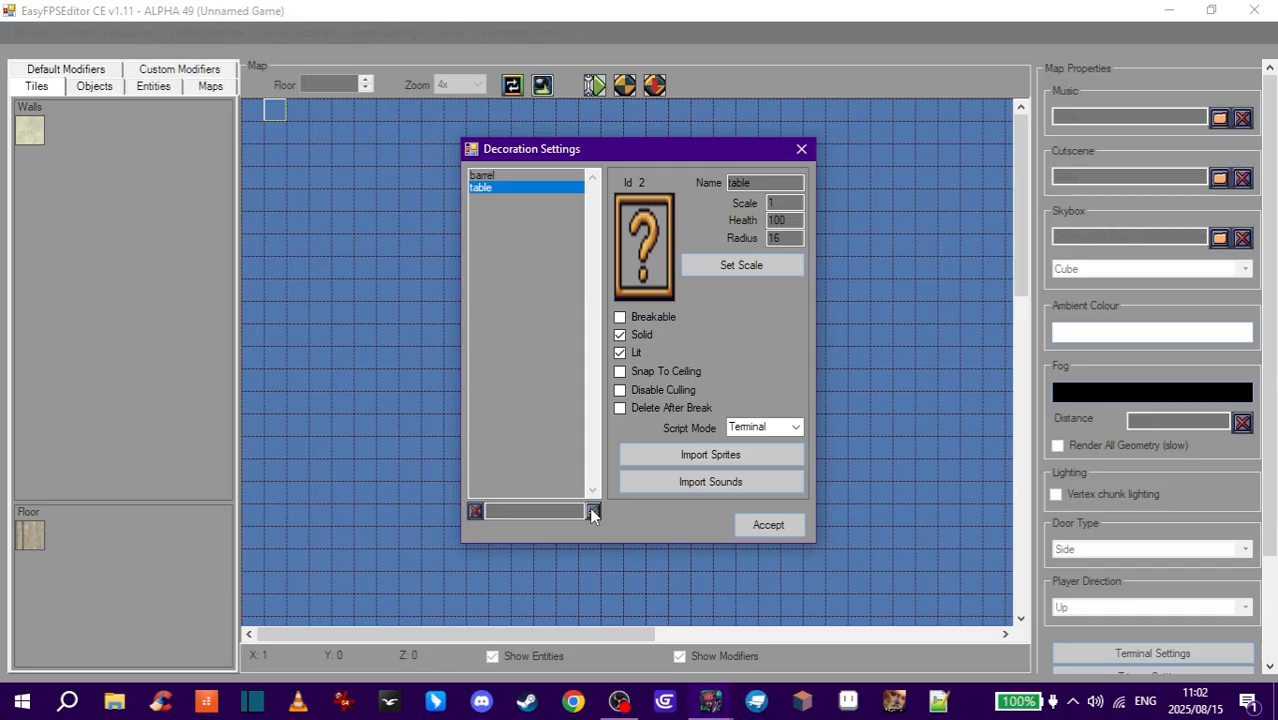
pyautogui.click(661, 385)
pyautogui.click(797, 530)
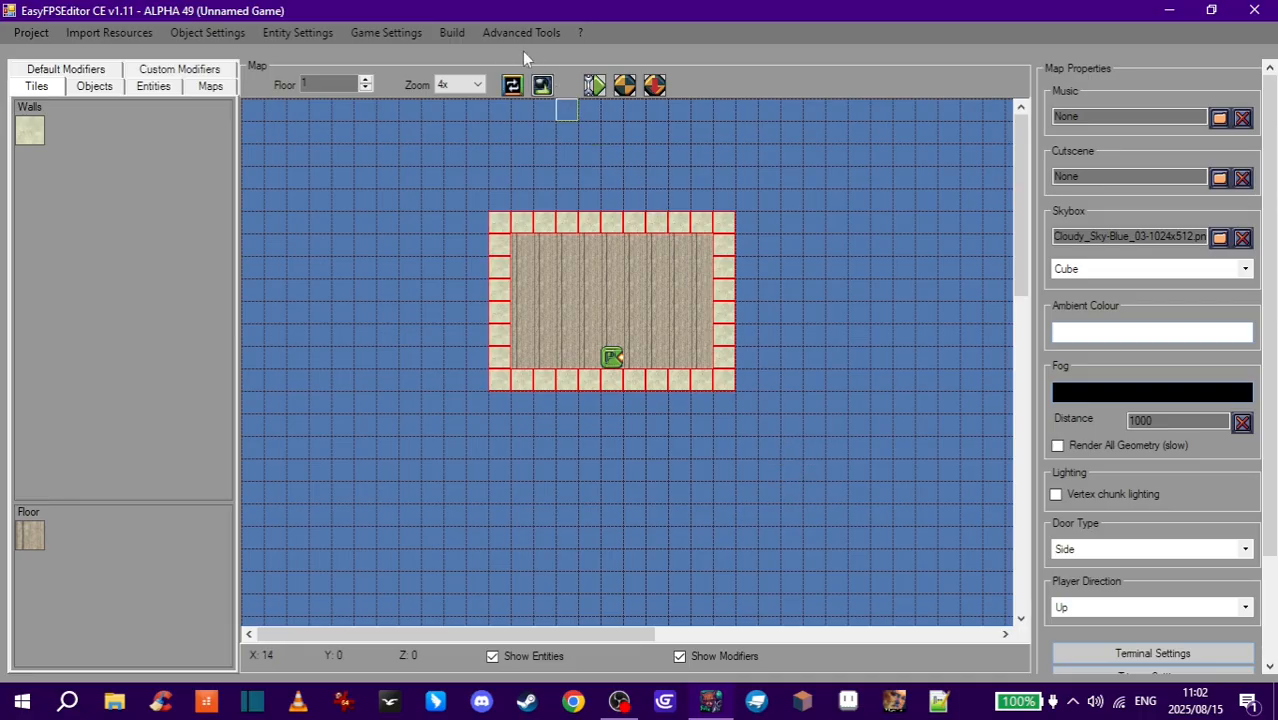
# - Open the 3D Model Configurator and add the barrel decoration as a new entry
pyautogui.click(547, 35)
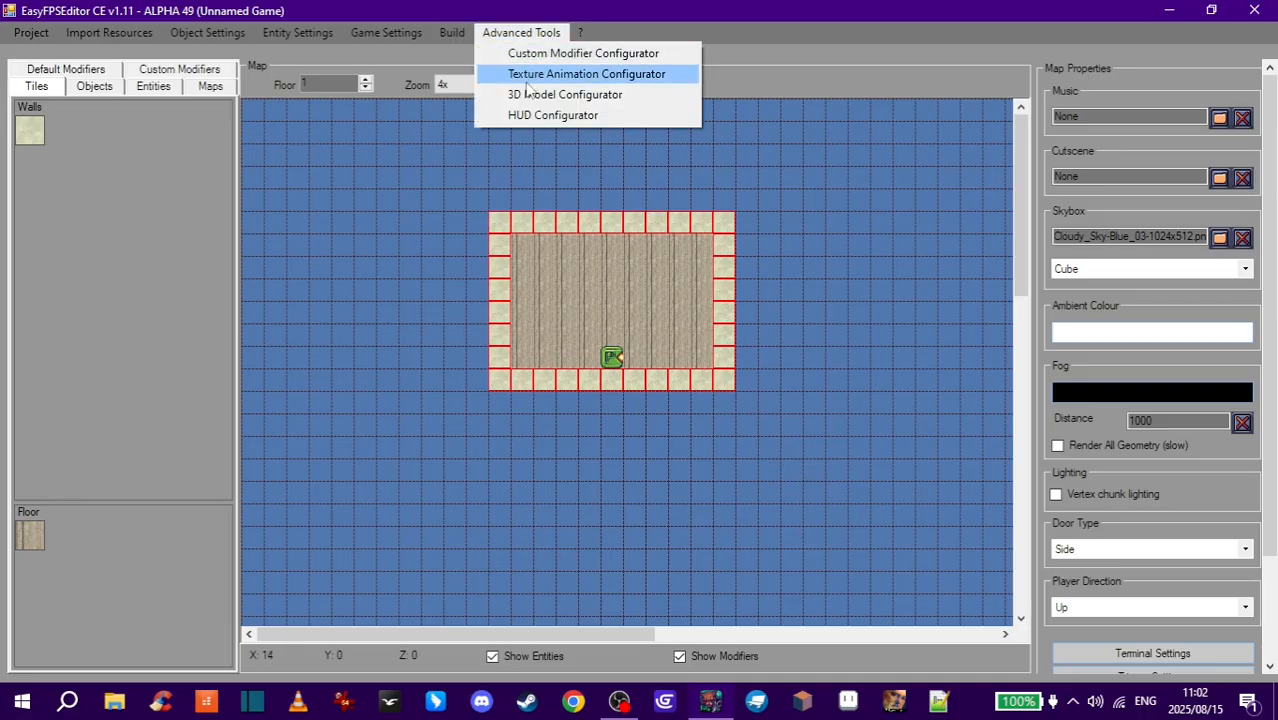
pyautogui.click(627, 98)
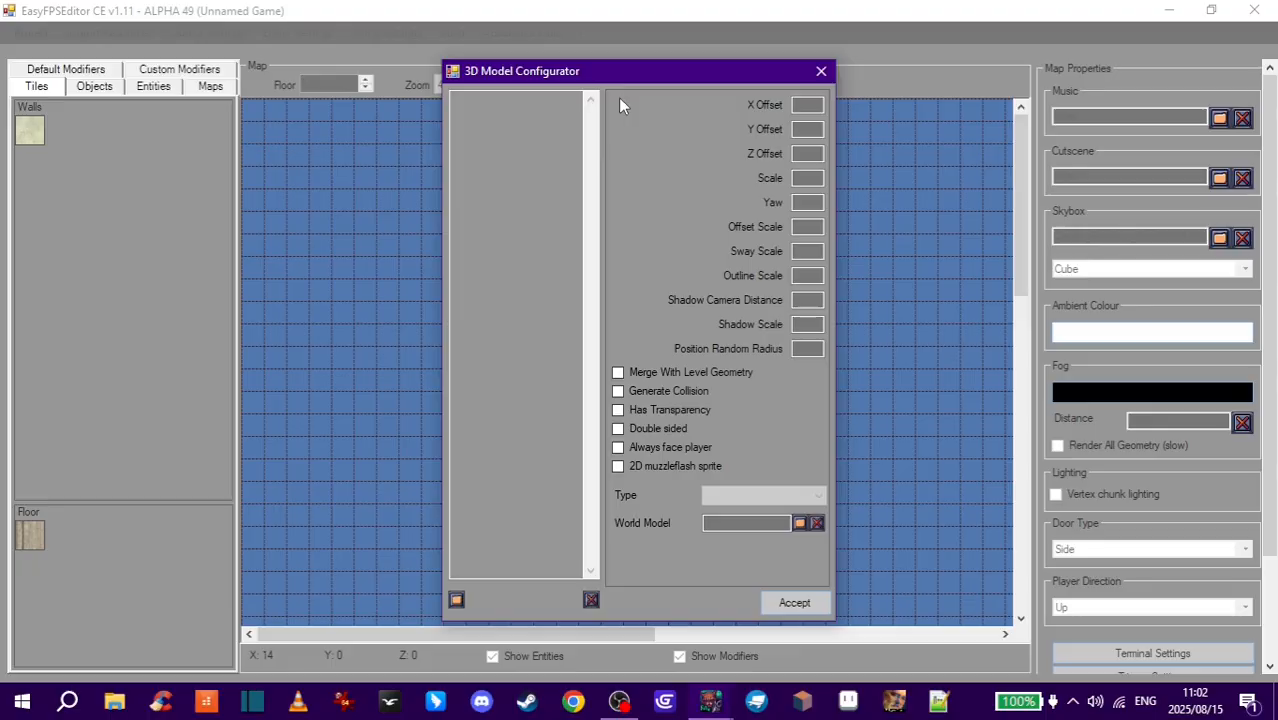
pyautogui.click(458, 600)
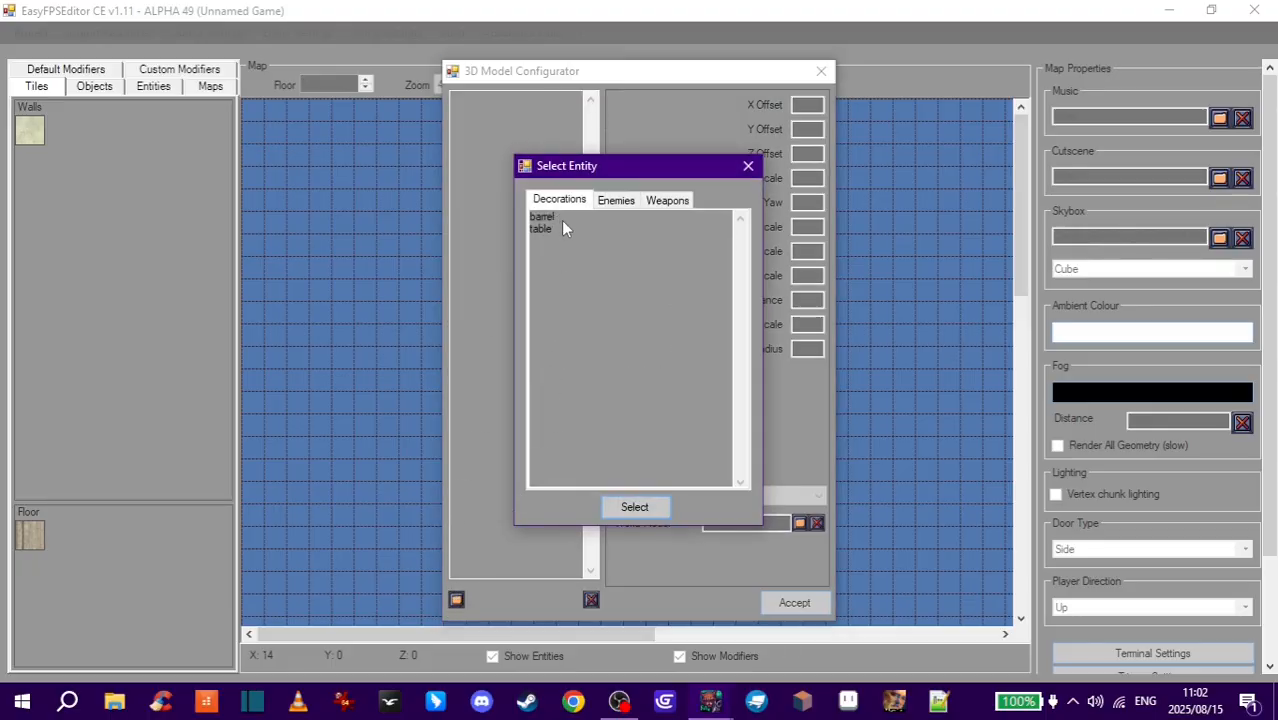
pyautogui.click(548, 217)
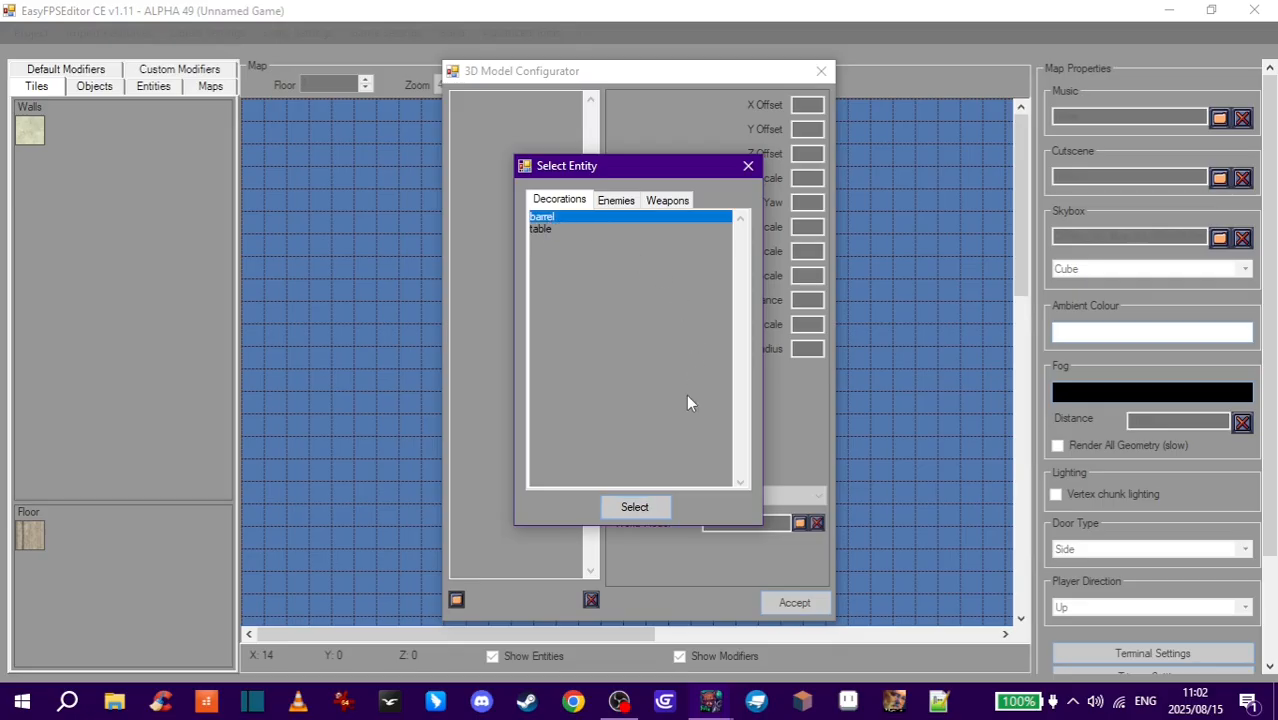
pyautogui.click(647, 508)
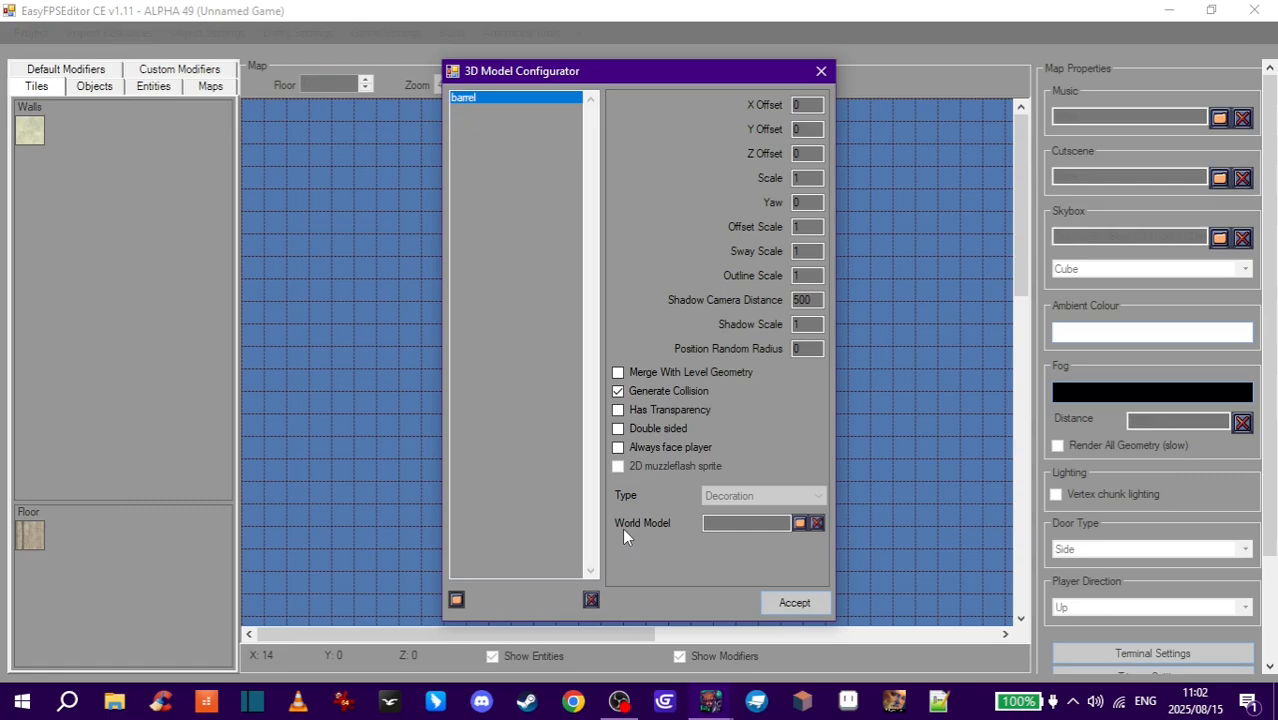
# - Assign barrel.md3 as the barrel's world model and accept the configurator
pyautogui.click(798, 525)
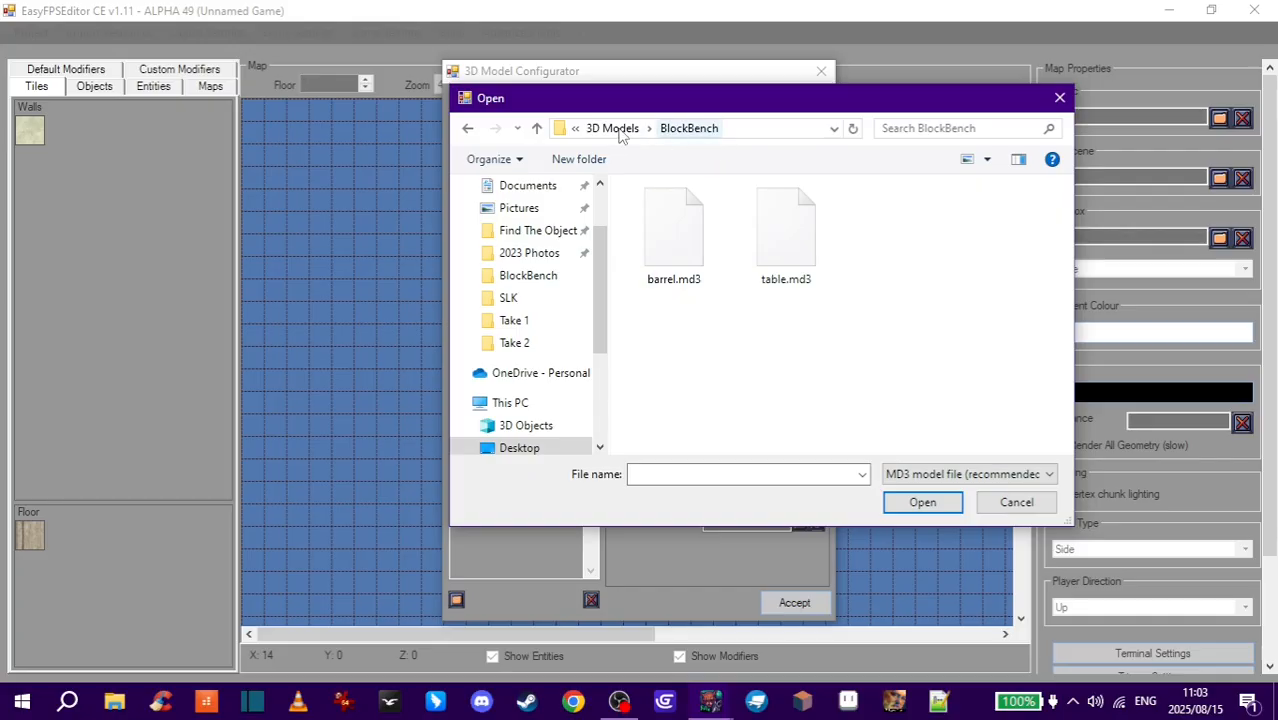
pyautogui.click(685, 250)
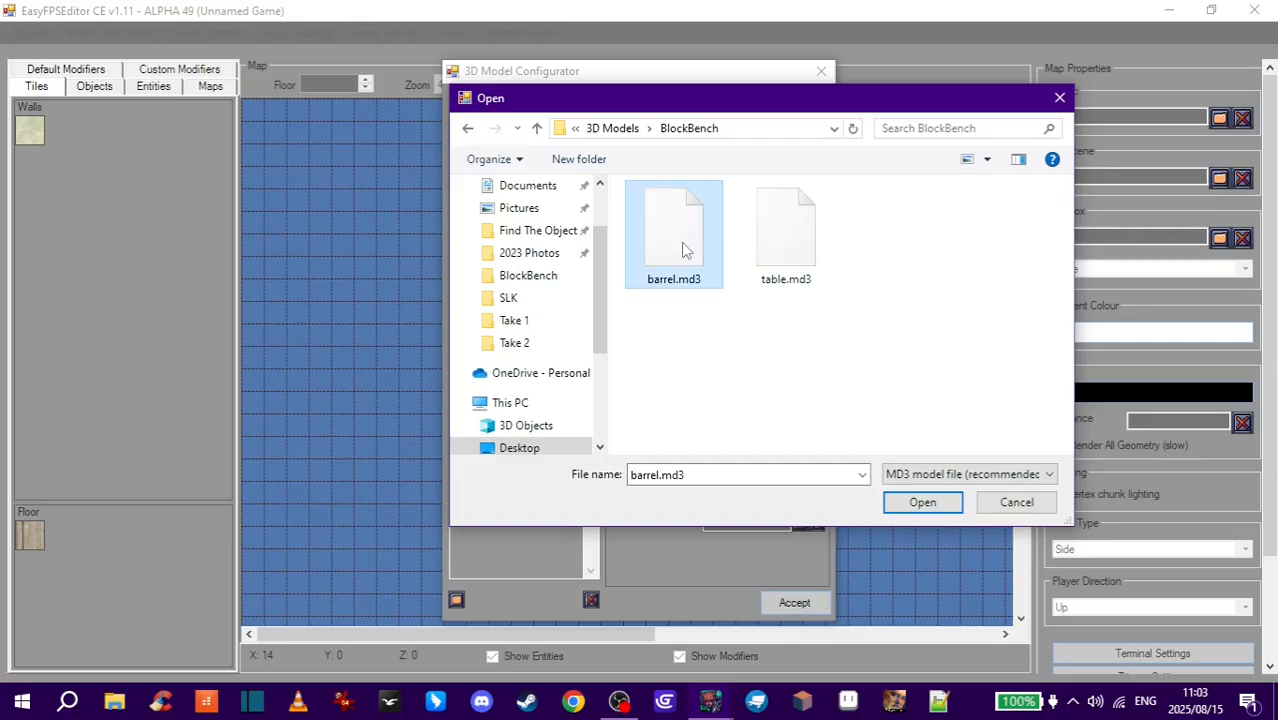
pyautogui.click(912, 506)
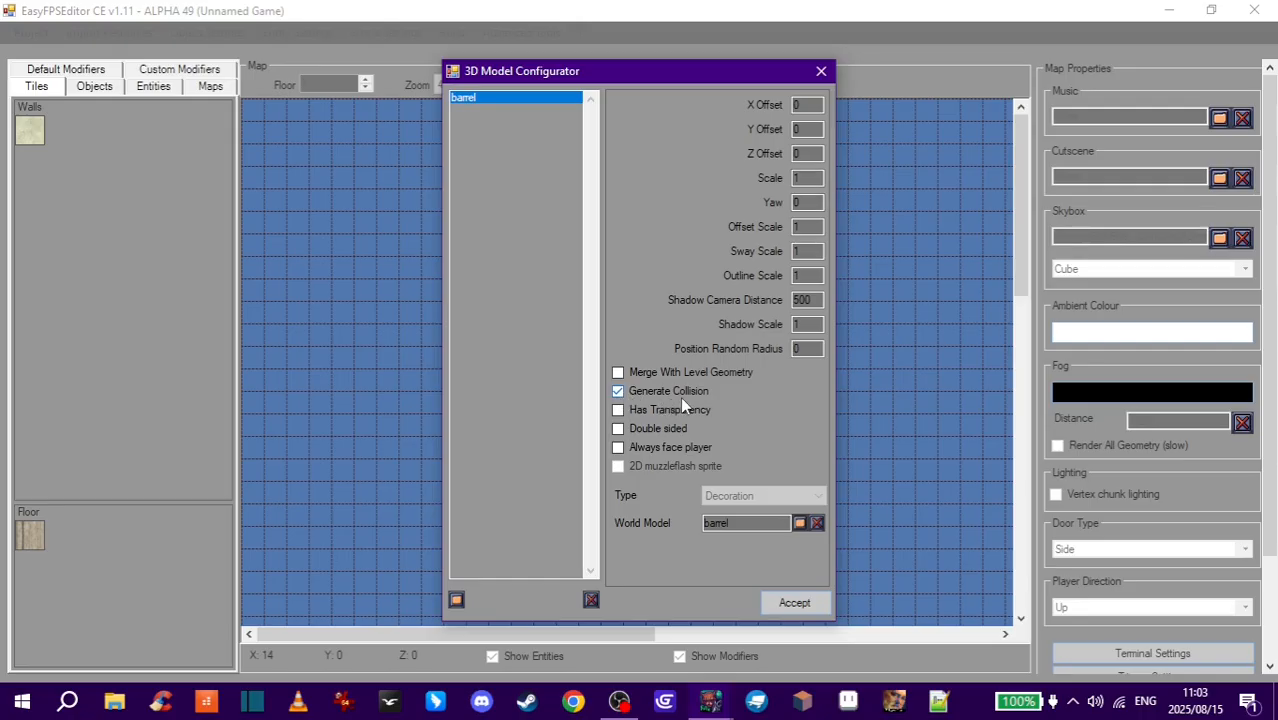
pyautogui.click(803, 605)
# - Reopen the 3D Model Configurator and add the table decoration as a new entry
pyautogui.click(521, 32)
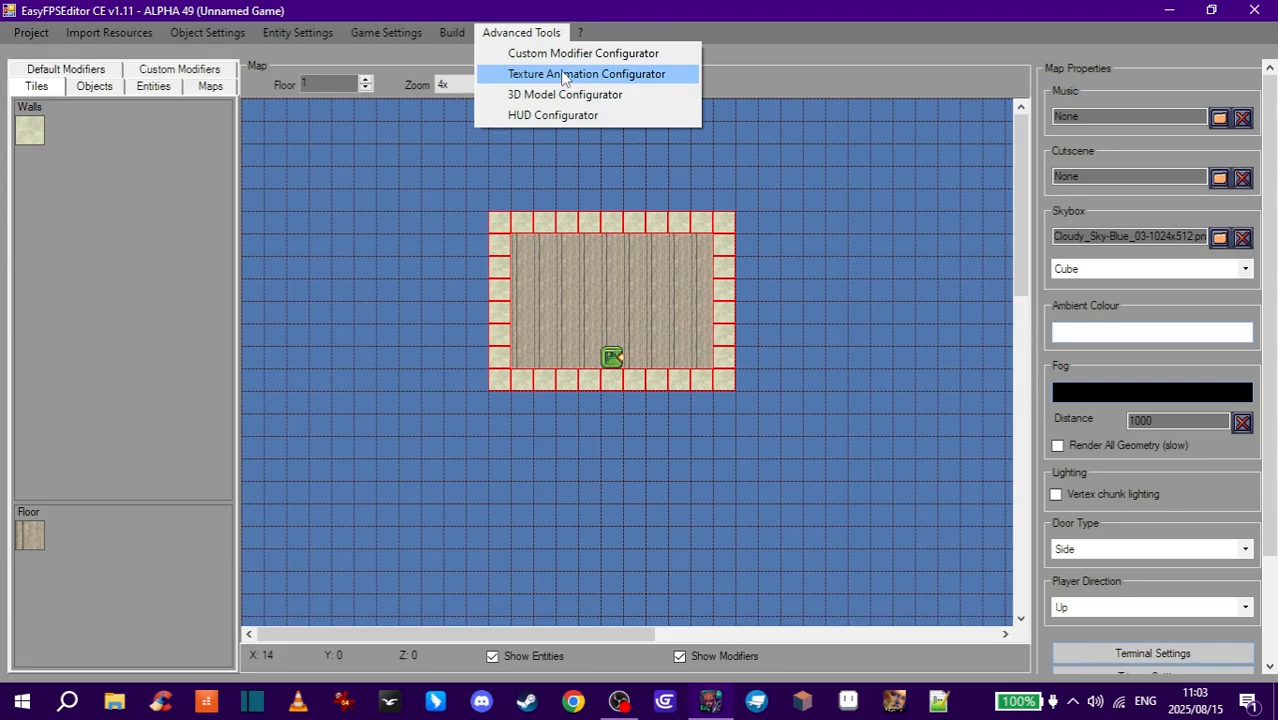
pyautogui.click(573, 93)
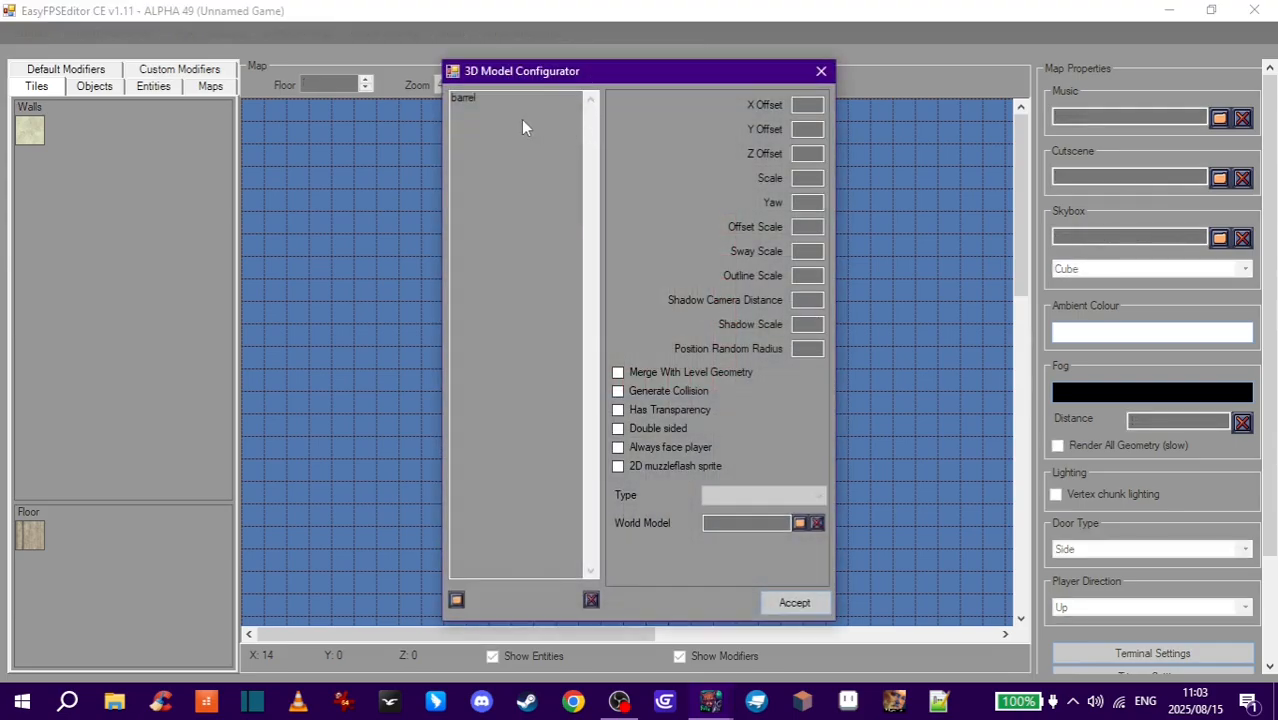
pyautogui.click(458, 600)
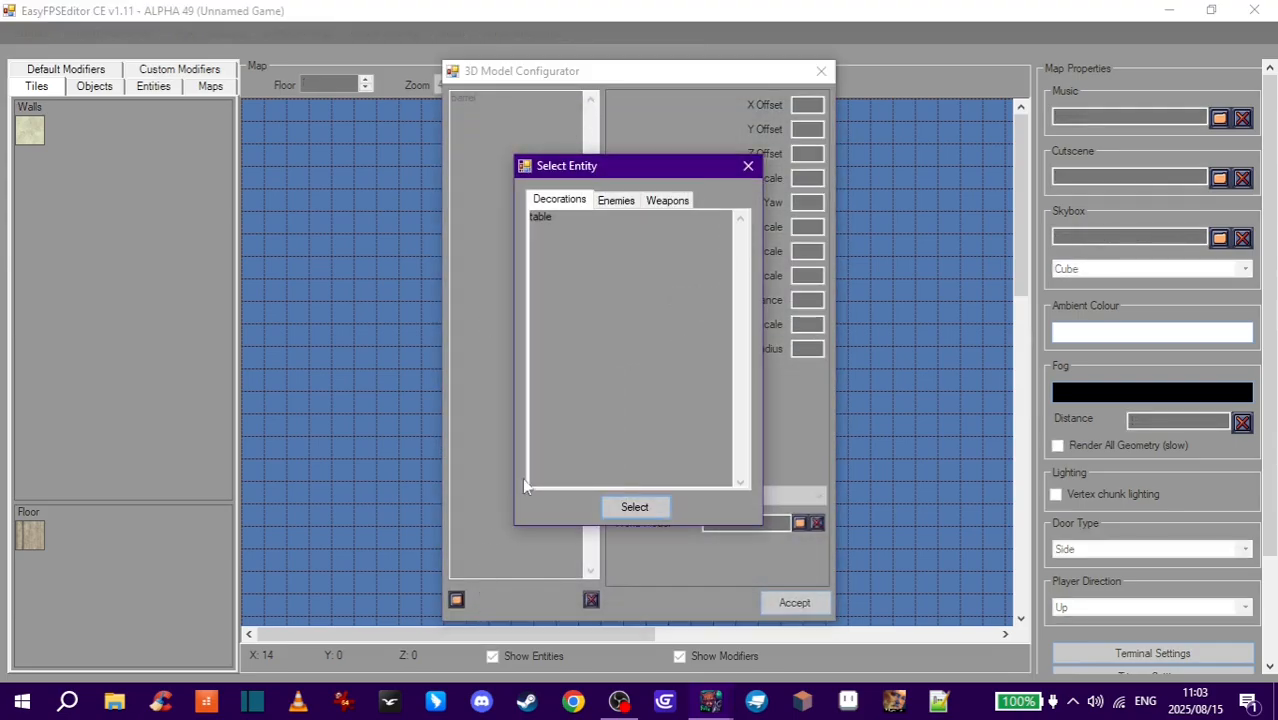
pyautogui.click(541, 222)
pyautogui.click(627, 505)
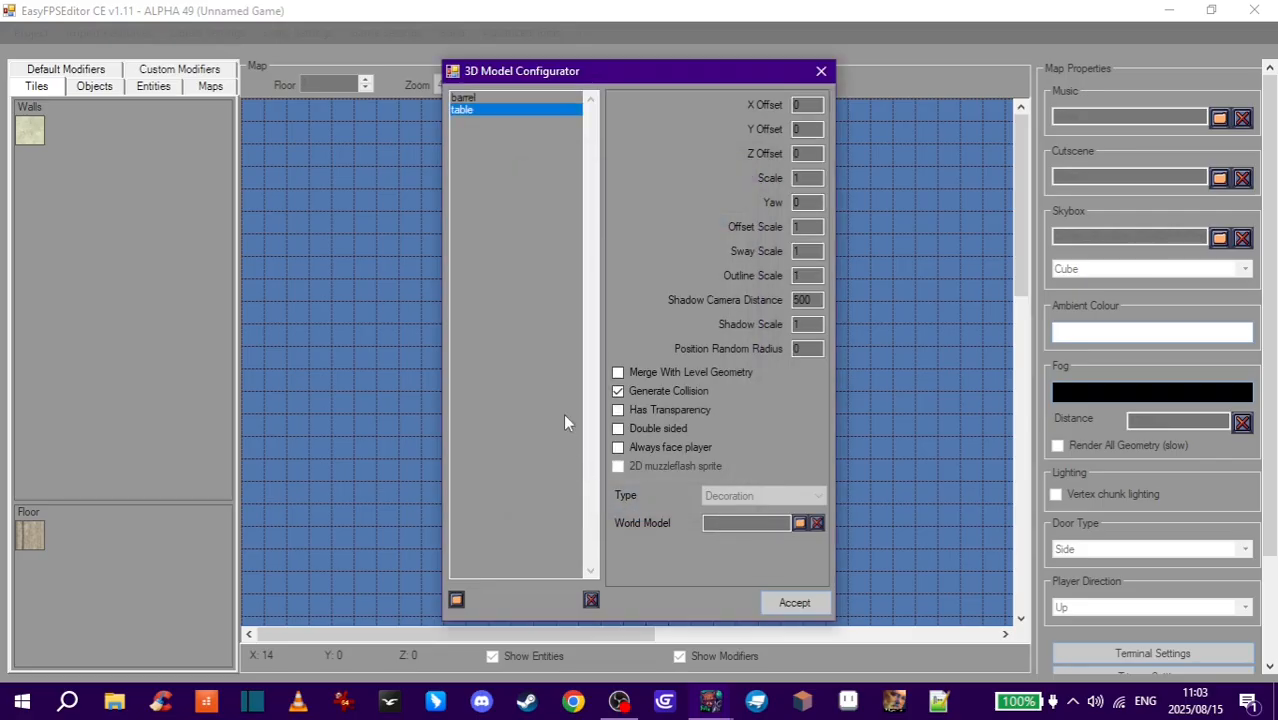
# - Assign table.md3 as the table's world model
pyautogui.click(799, 523)
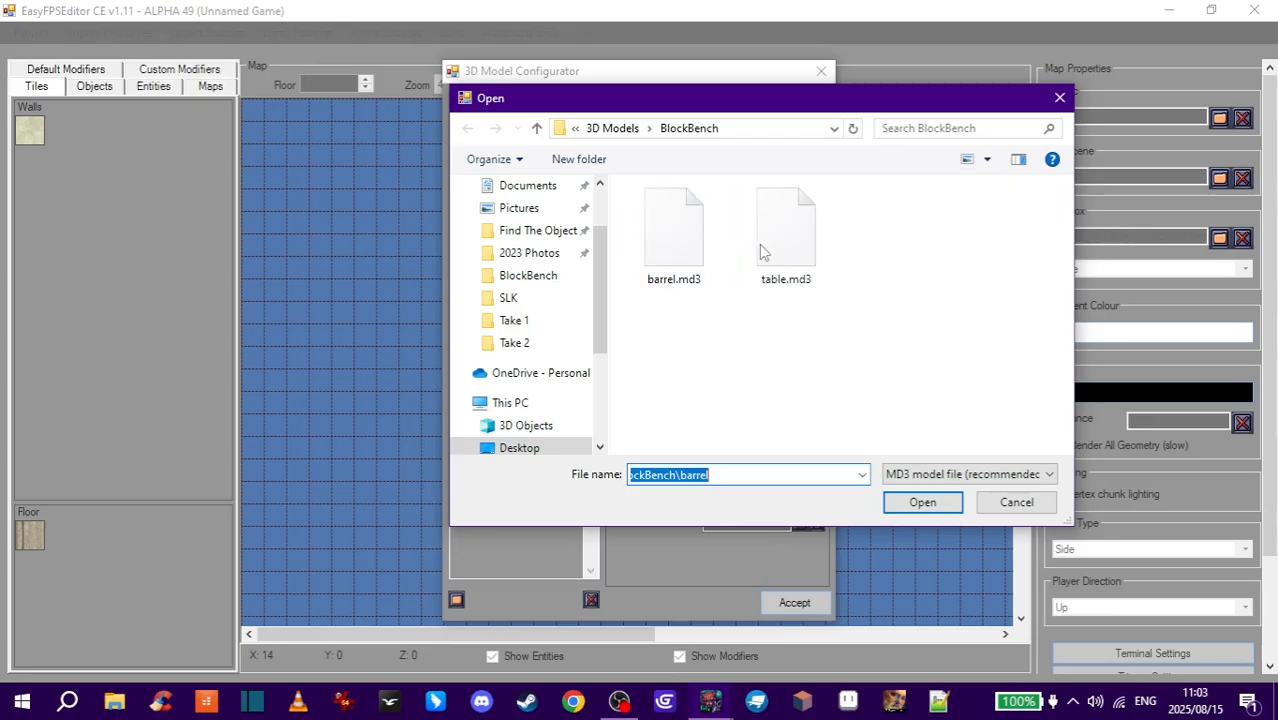
pyautogui.click(786, 238)
pyautogui.click(922, 502)
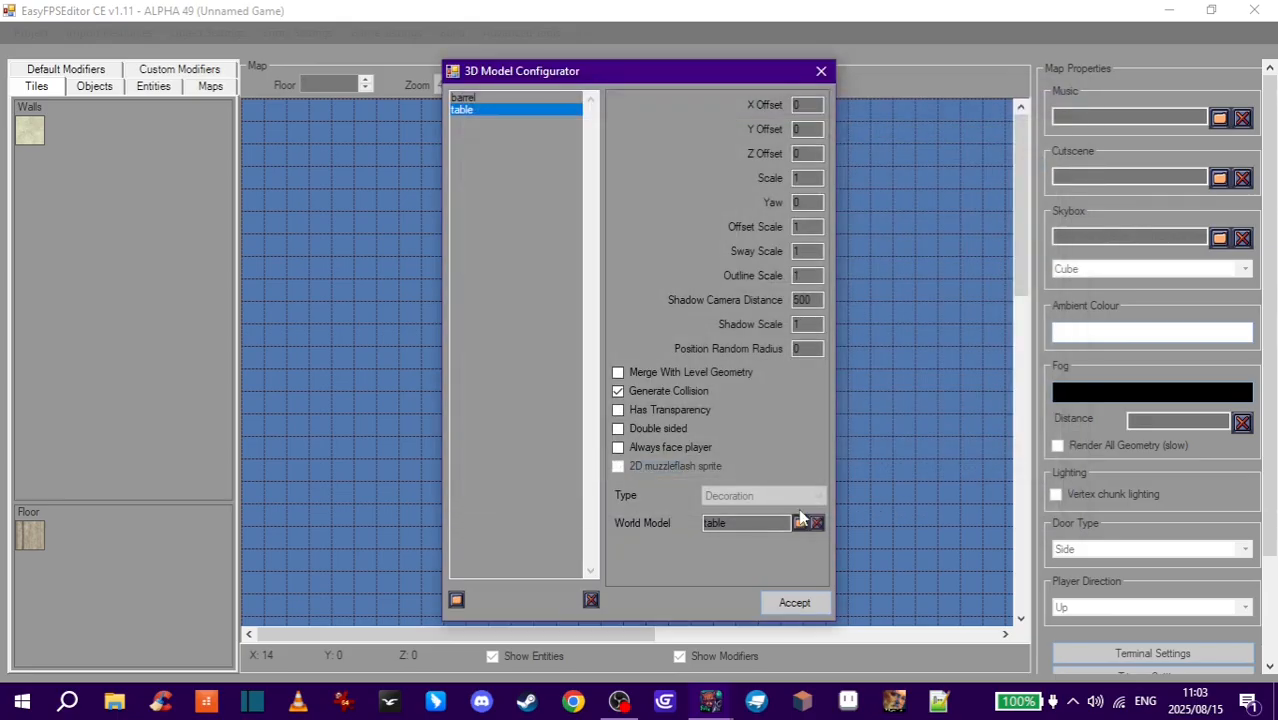
# - Accept the model configurator and launch the map in test play
pyautogui.click(795, 605)
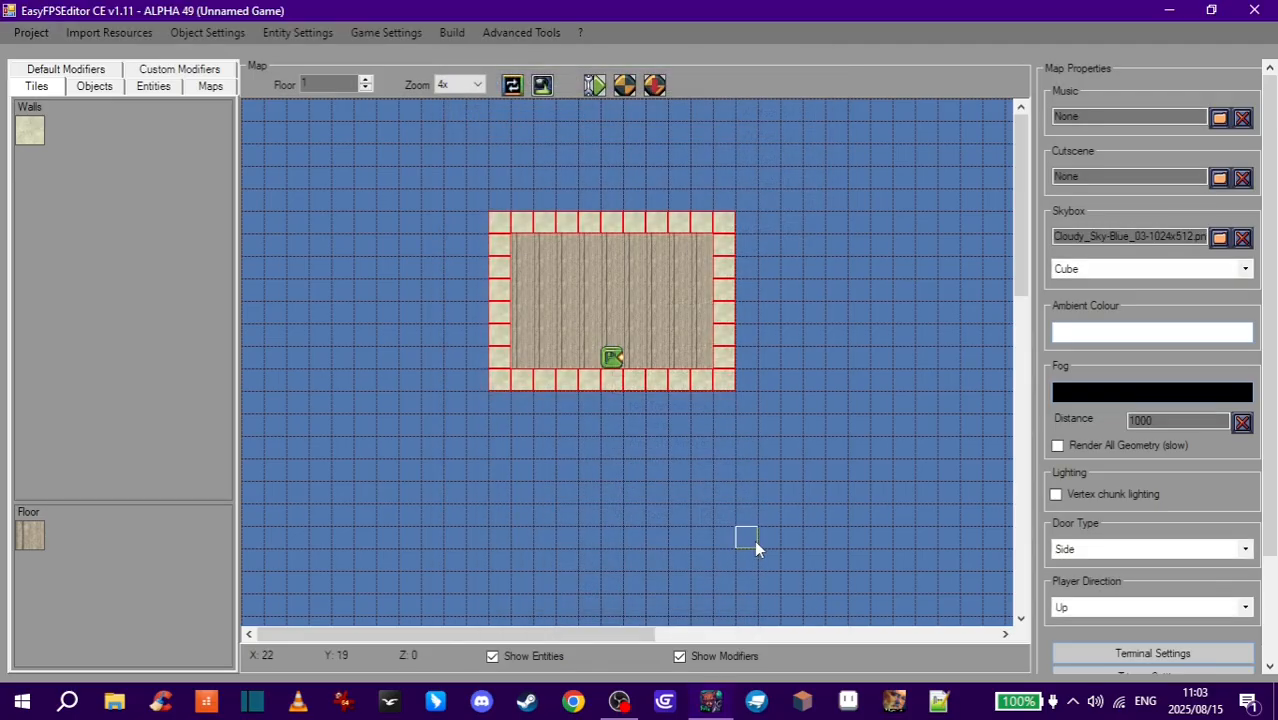
pyautogui.click(655, 86)
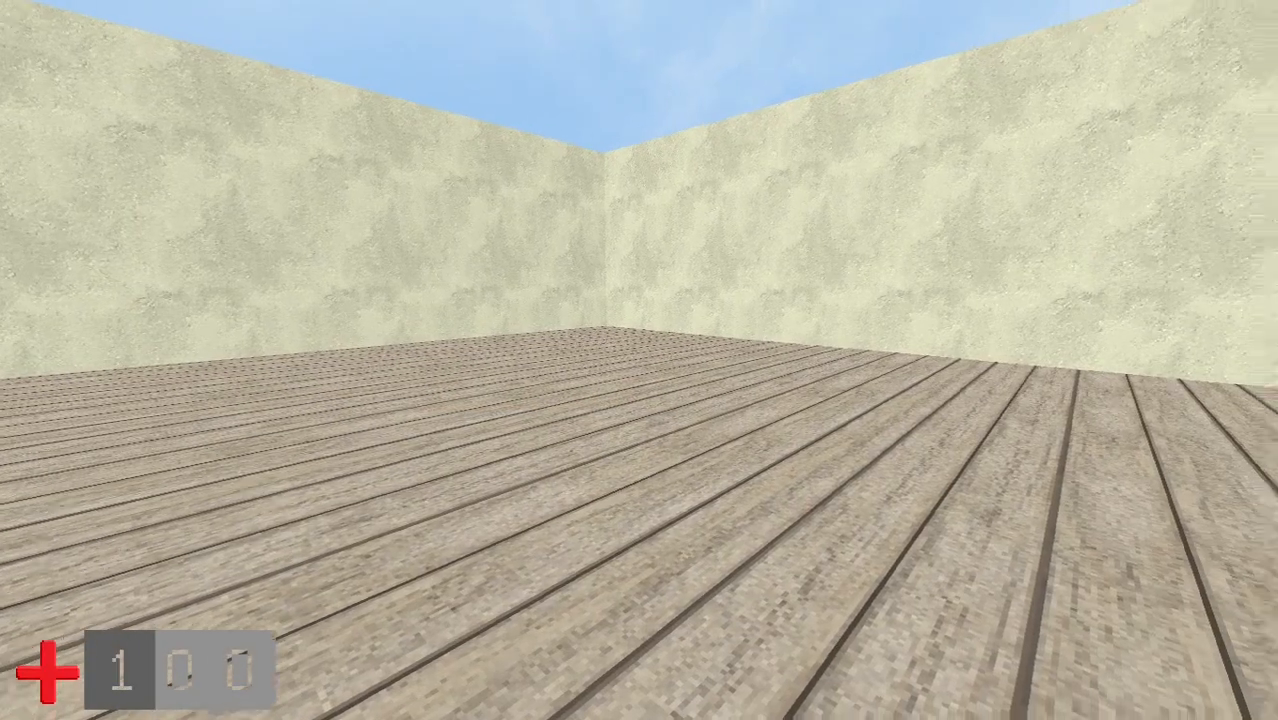
pyautogui.press('Left')
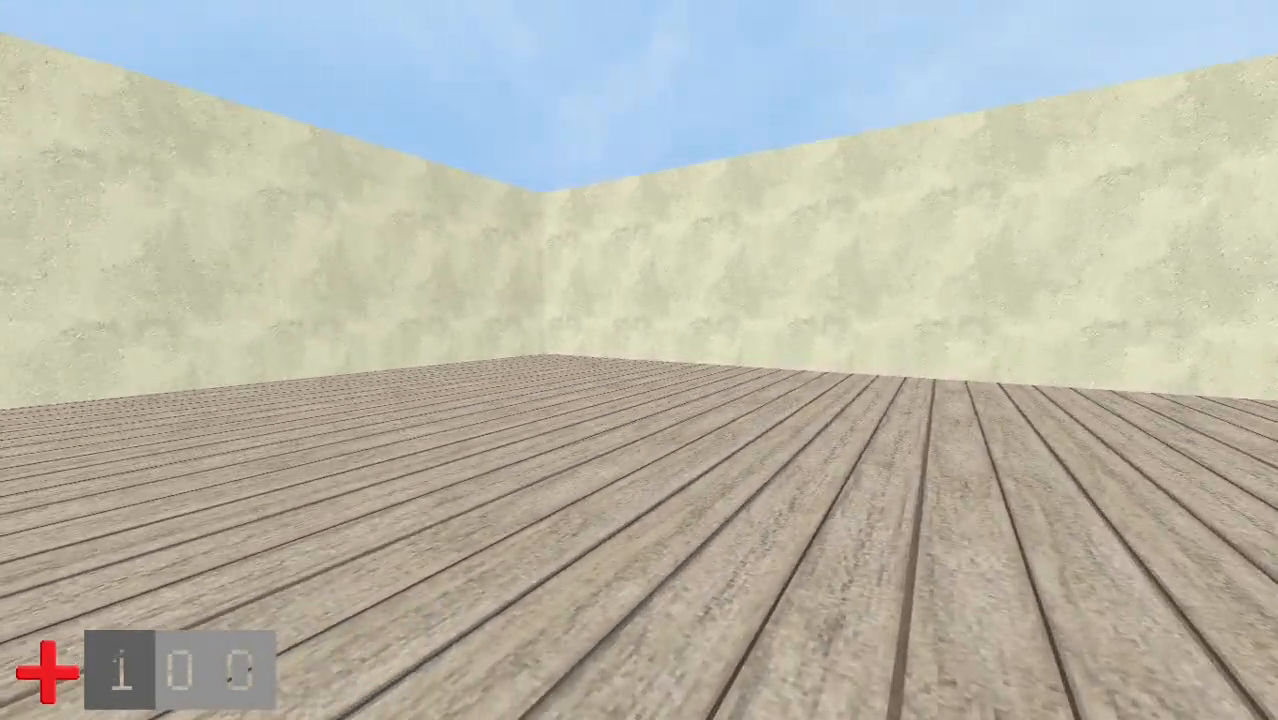
pyautogui.press('Left')
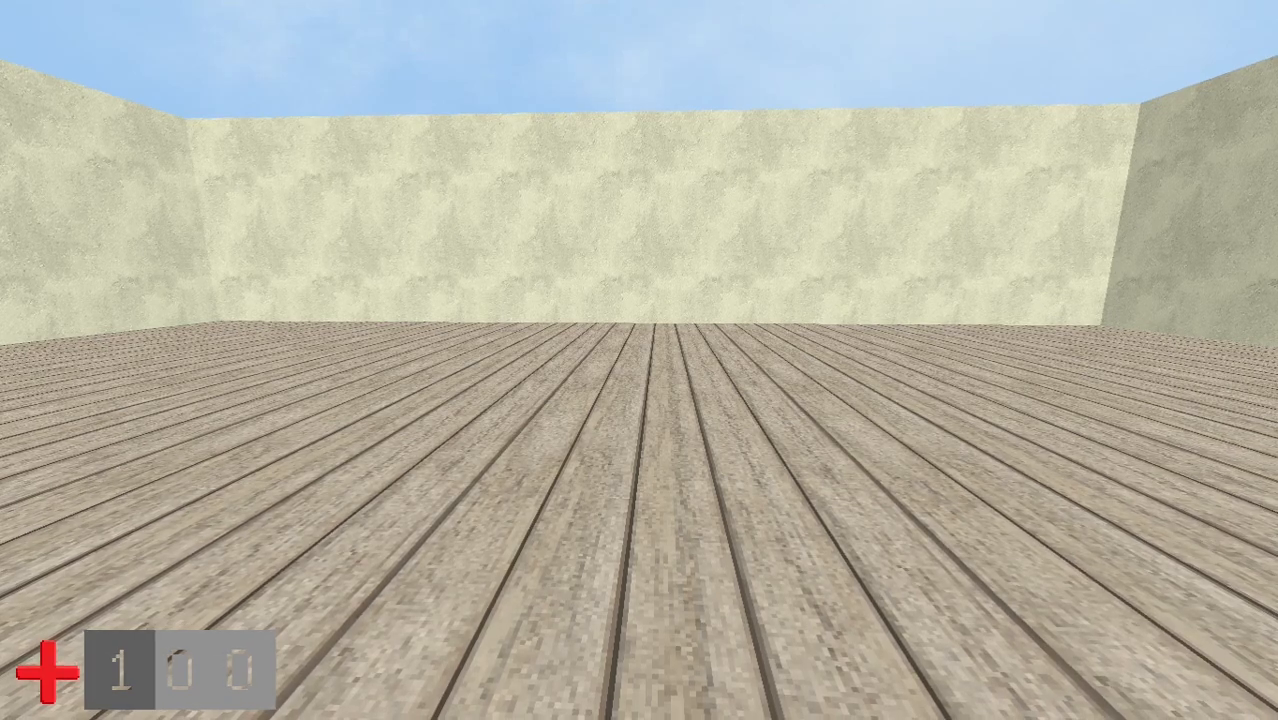
# - Enter build mode with the BUILD console command
pyautogui.press('`')
pyautogui.write('BUILD')
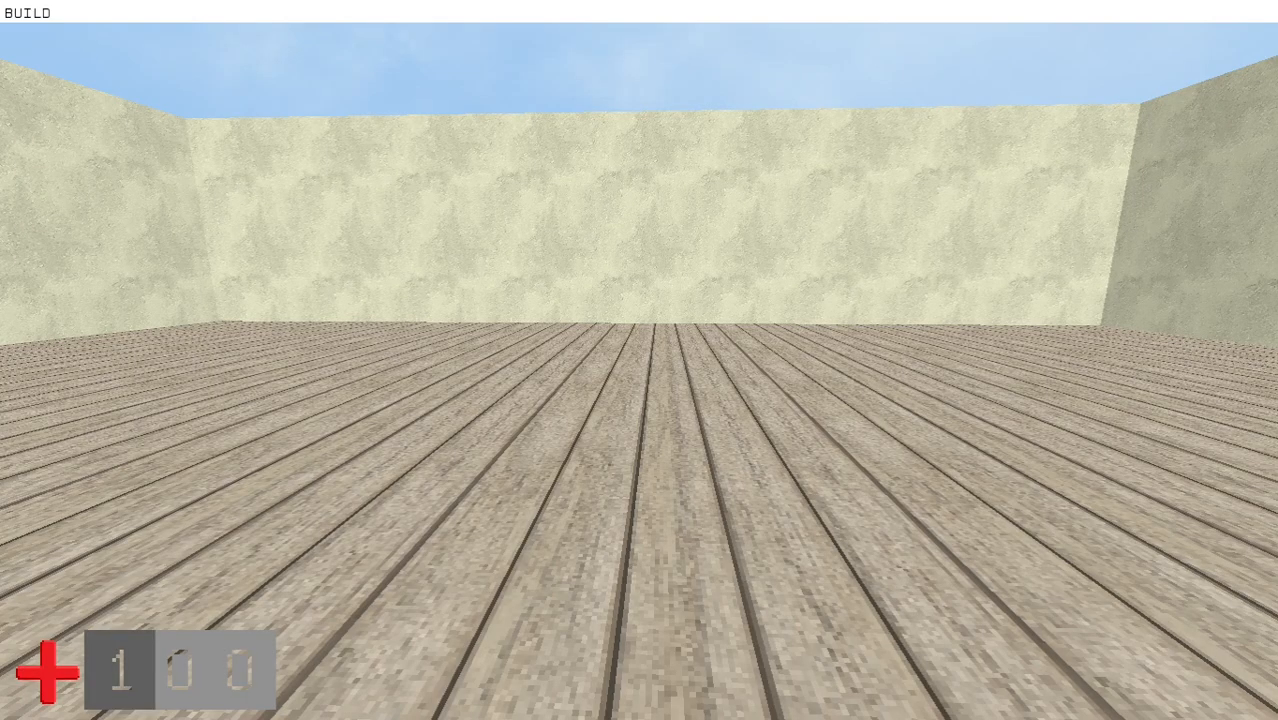
pyautogui.press('Return')
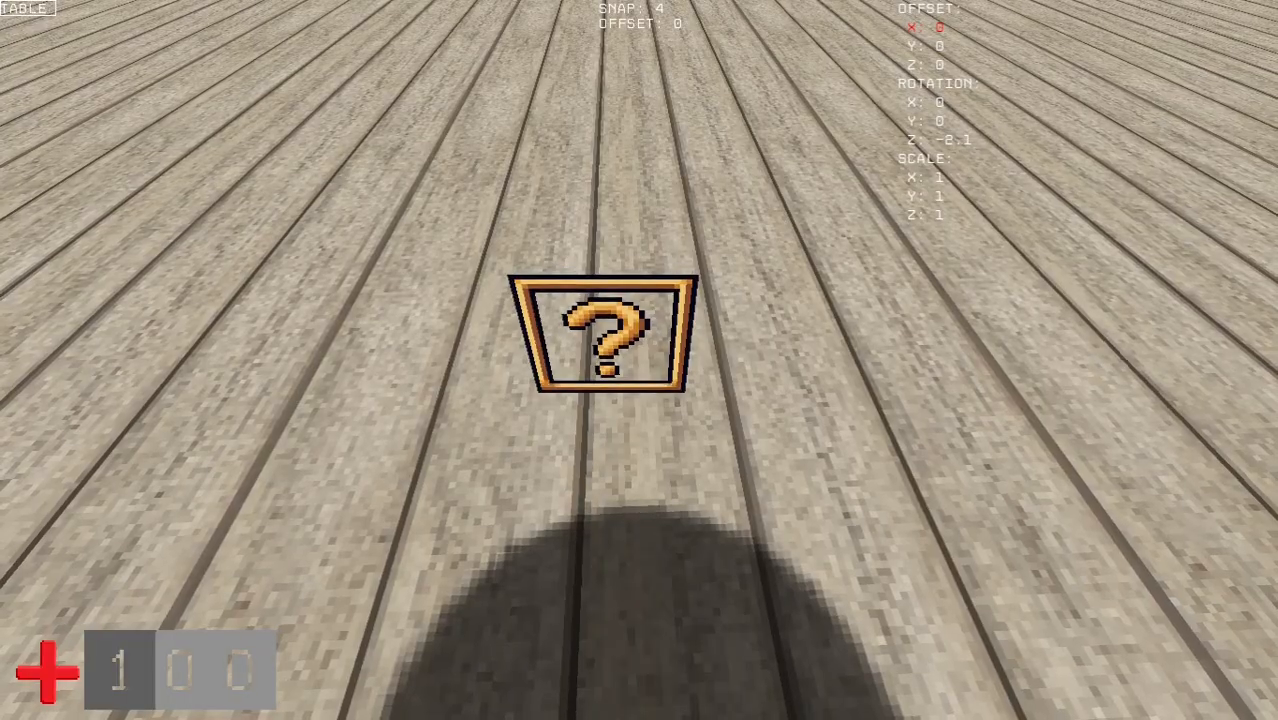
# - Place a barrel decoration in the room, cycling between the barrel and table models
pyautogui.click(639, 360)
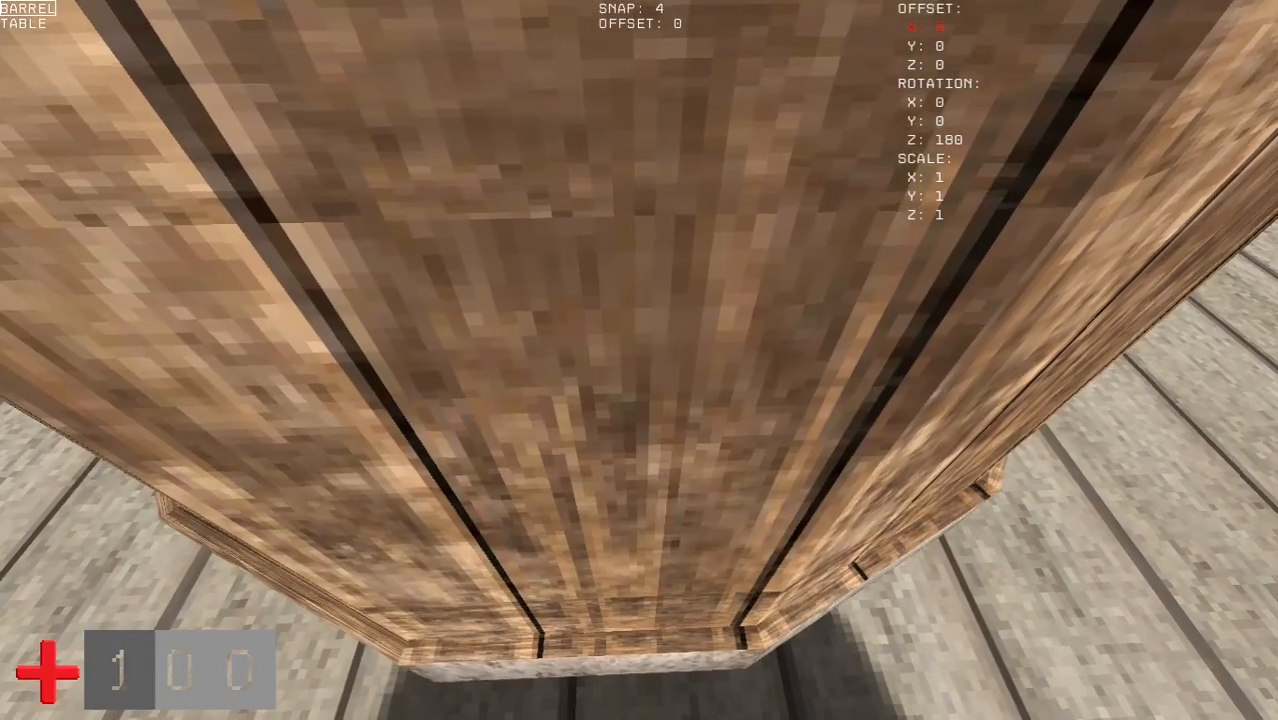
pyautogui.scroll(-1, 639, 360)
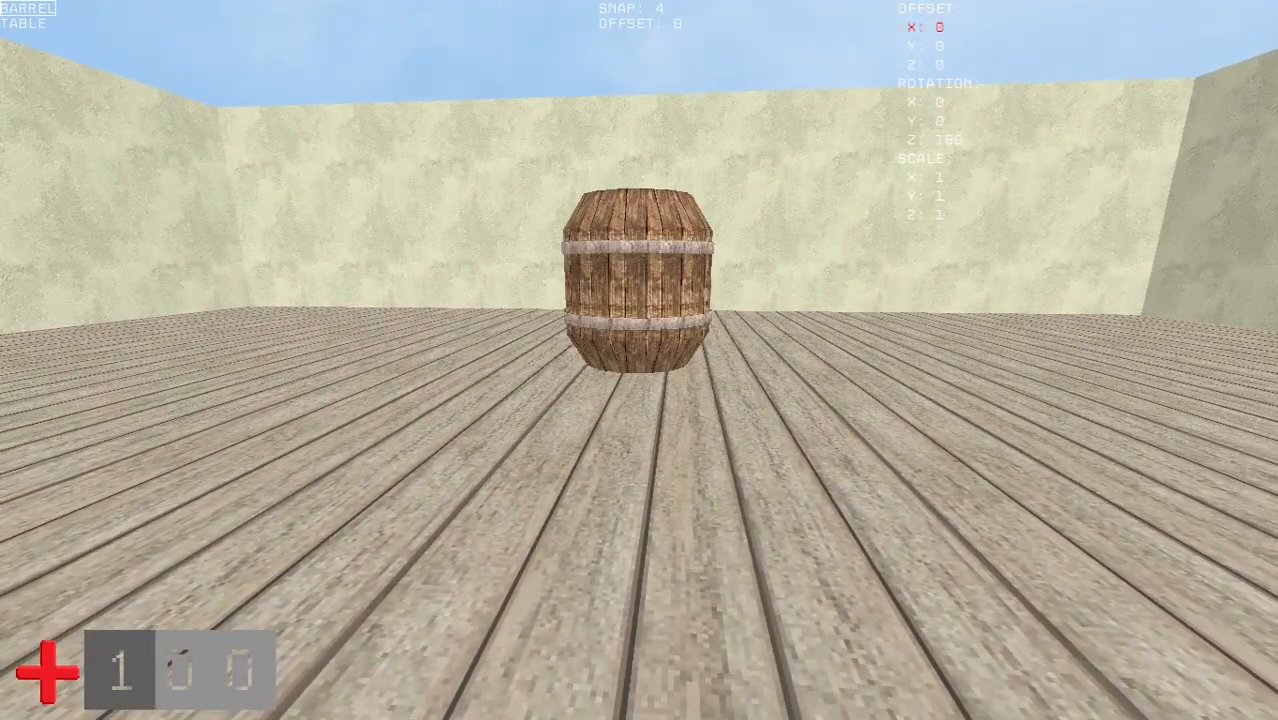
pyautogui.press('w')
pyautogui.scroll(1, 639, 360)
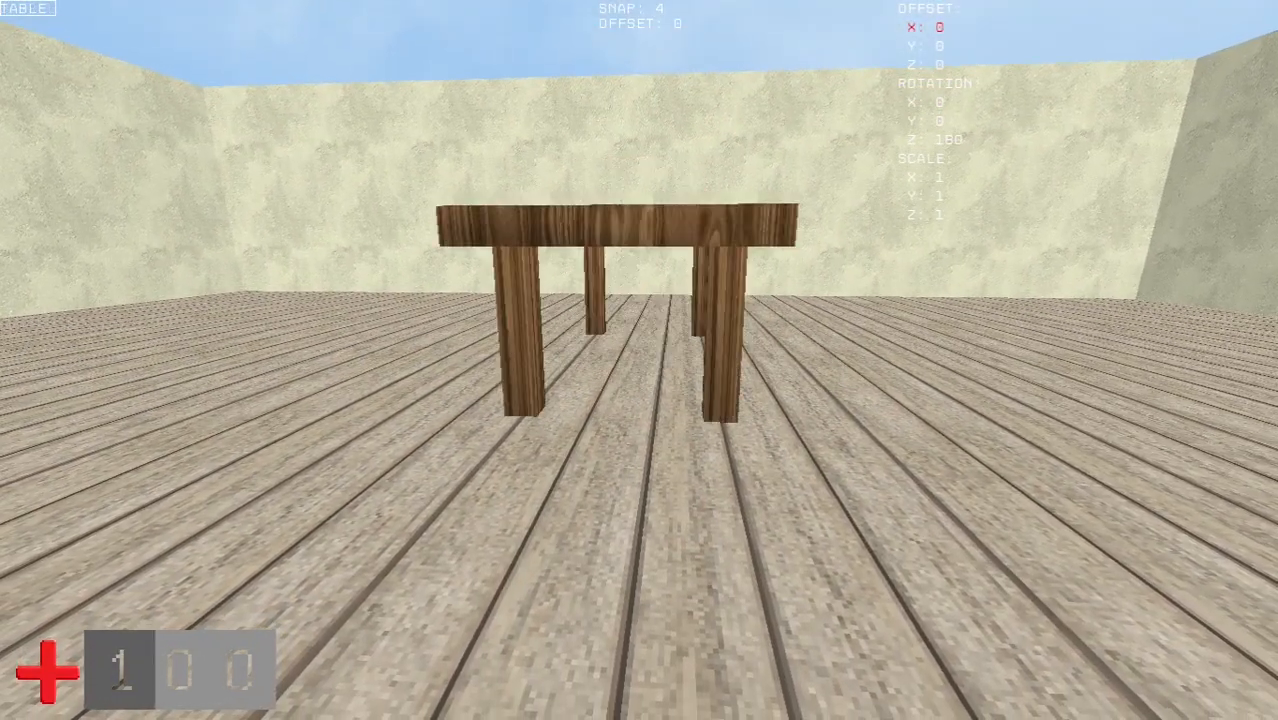
pyautogui.scroll(1, 639, 360)
pyautogui.press('w')
pyautogui.scroll(-1, 639, 360)
pyautogui.scroll(1, 639, 360)
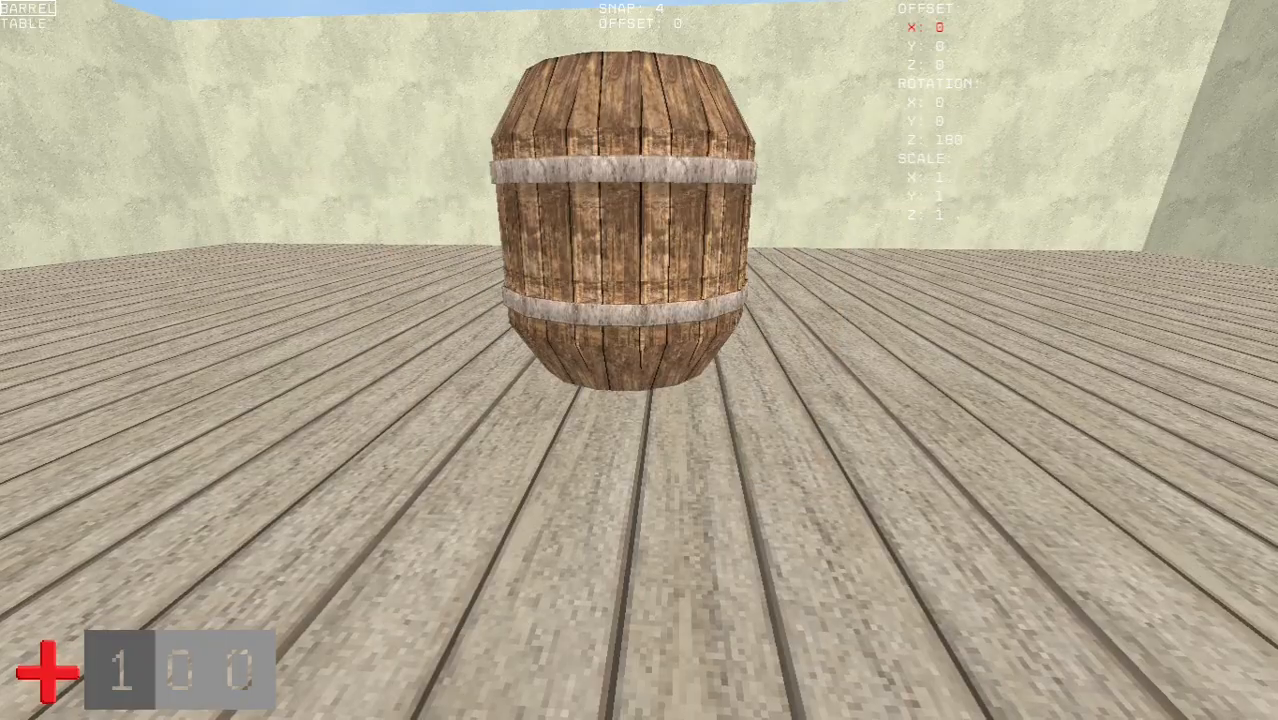
pyautogui.press('s')
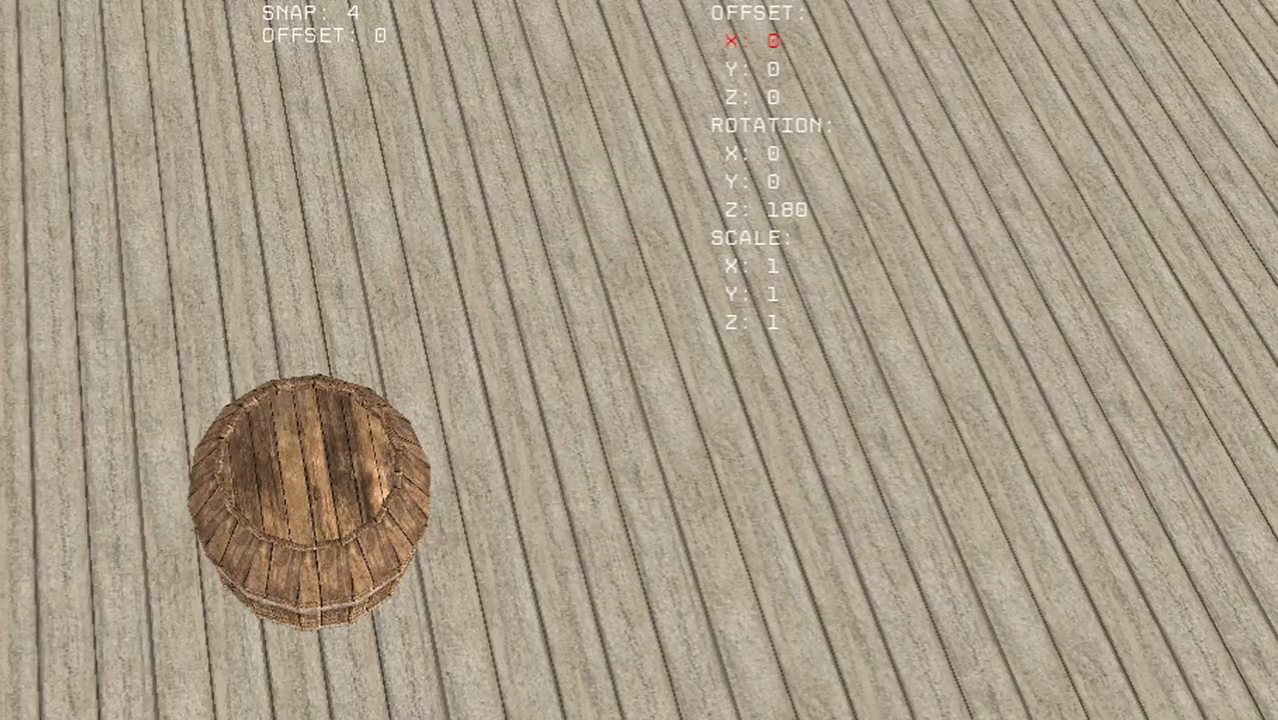
# - Set the barrel's scale to 0.5 on X, Y and Z
pyautogui.press('Down')
pyautogui.press('Up')
pyautogui.press('Up')
pyautogui.press('Down')
pyautogui.press('Down')
pyautogui.press('Down')
pyautogui.press('Down')
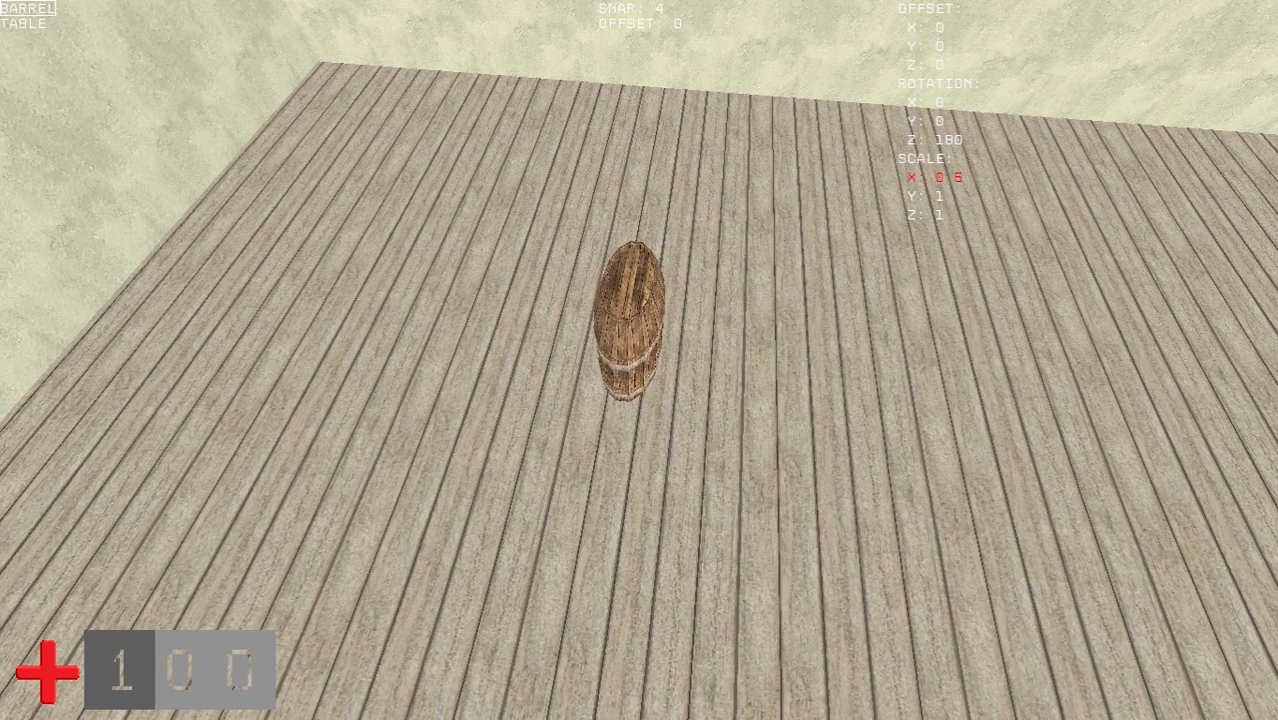
pyautogui.press('Left')
pyautogui.press('Left')
pyautogui.press('Left')
pyautogui.press('Down')
pyautogui.press('Left')
pyautogui.press('Left')
pyautogui.press('Left')
pyautogui.press('Left')
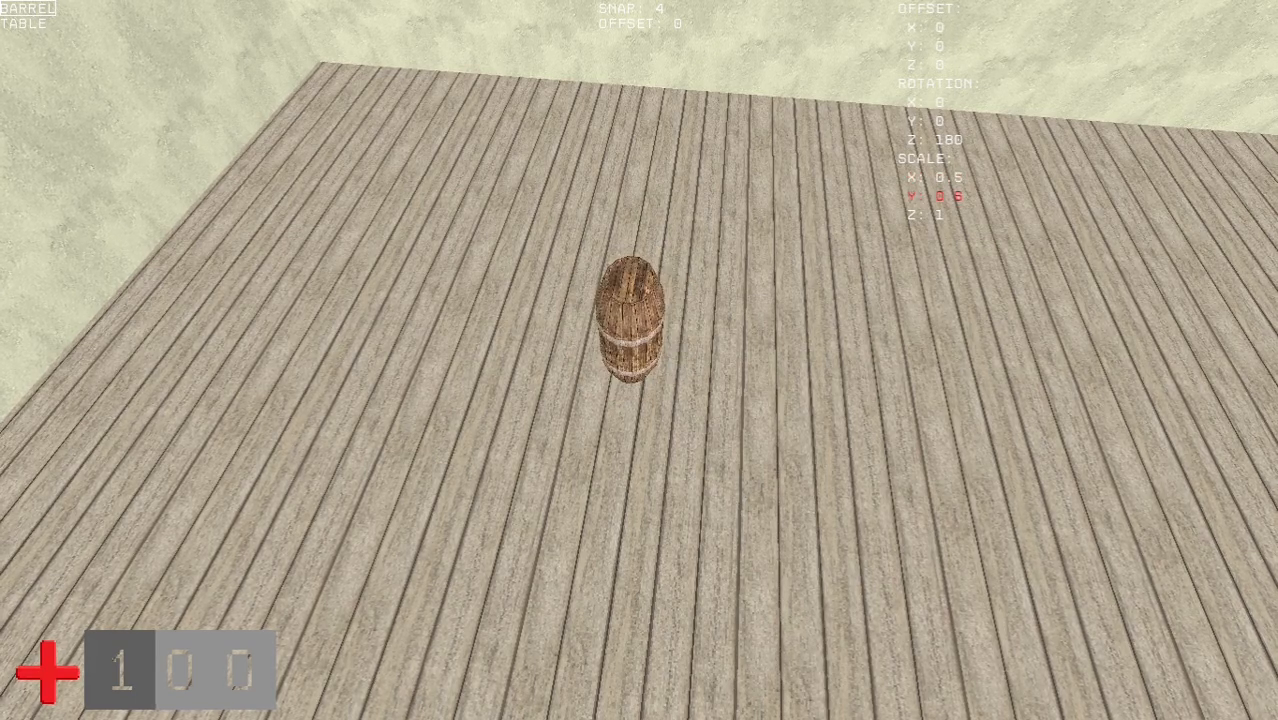
pyautogui.press('Left')
pyautogui.press('Left')
pyautogui.press('Left')
# - Stack scaled barrels in the corner using a Z offset of 25
pyautogui.press('w')
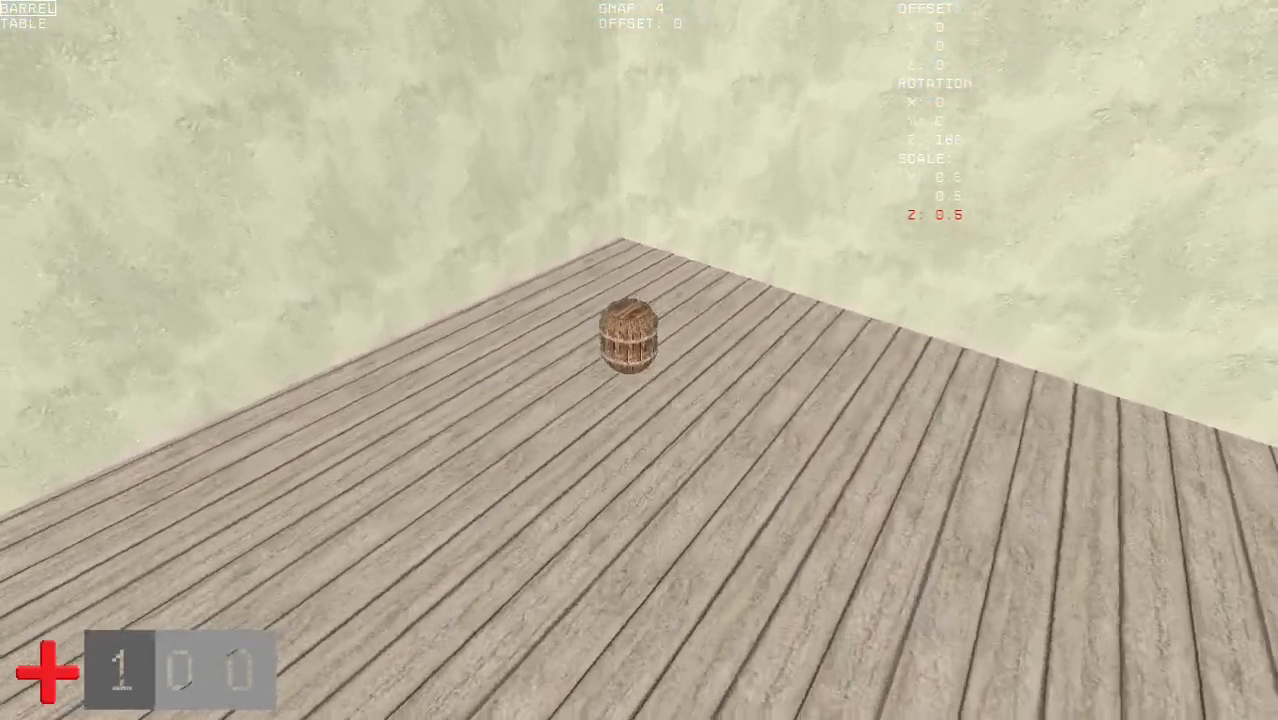
pyautogui.press('w')
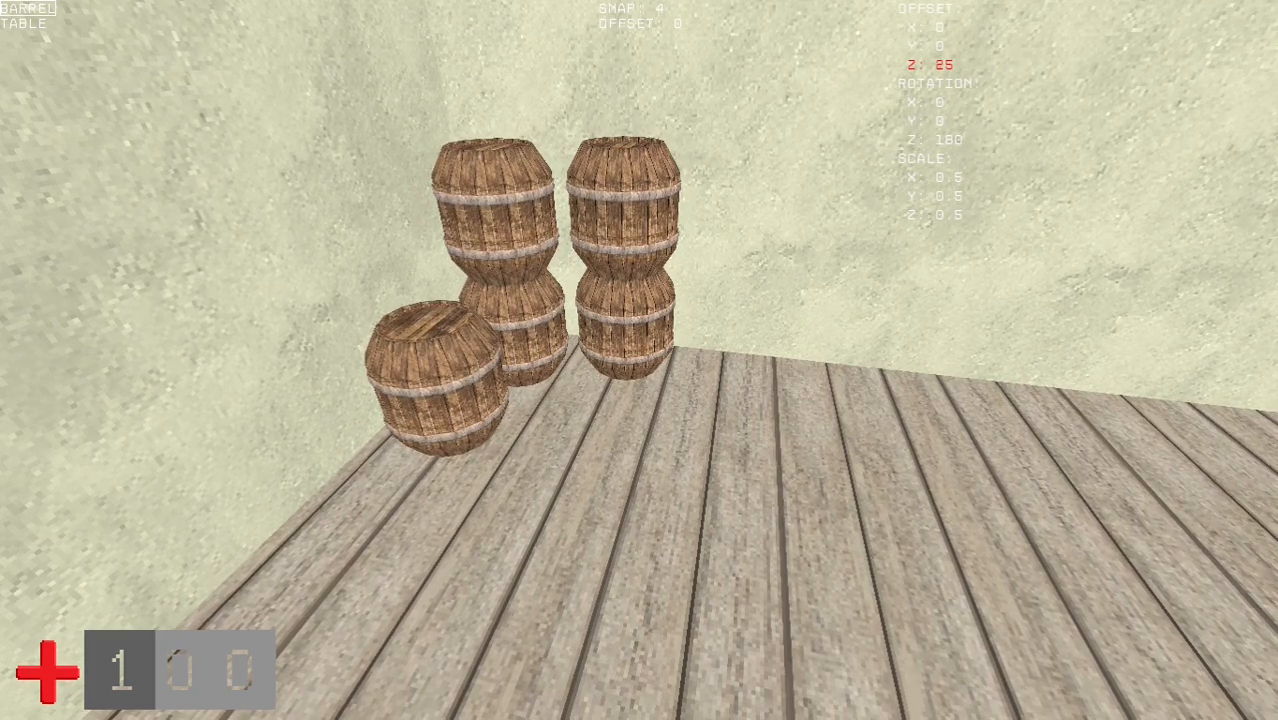
pyautogui.click(639, 360)
pyautogui.press('s')
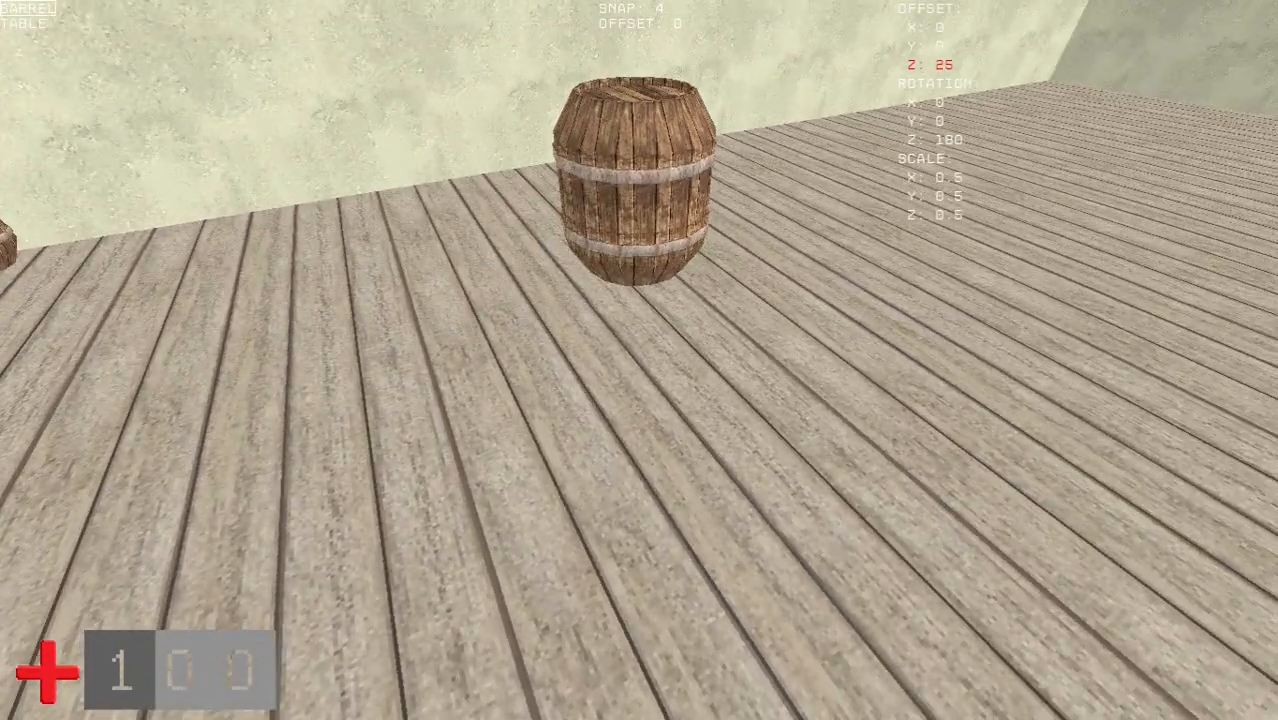
# - Select the table model and set its scale to 0.6 on X, Y and Z
pyautogui.scroll(-1, 639, 360)
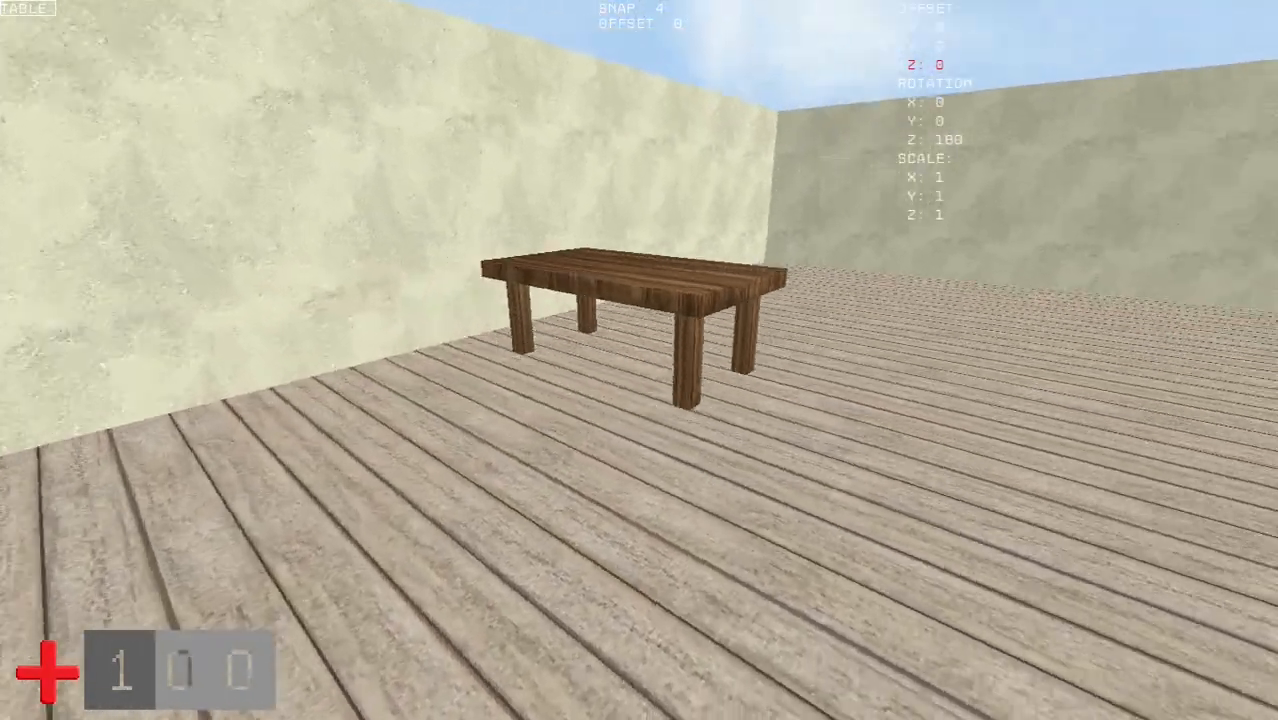
pyautogui.press('Down')
pyautogui.press('Down')
pyautogui.press('Down')
pyautogui.press('Down')
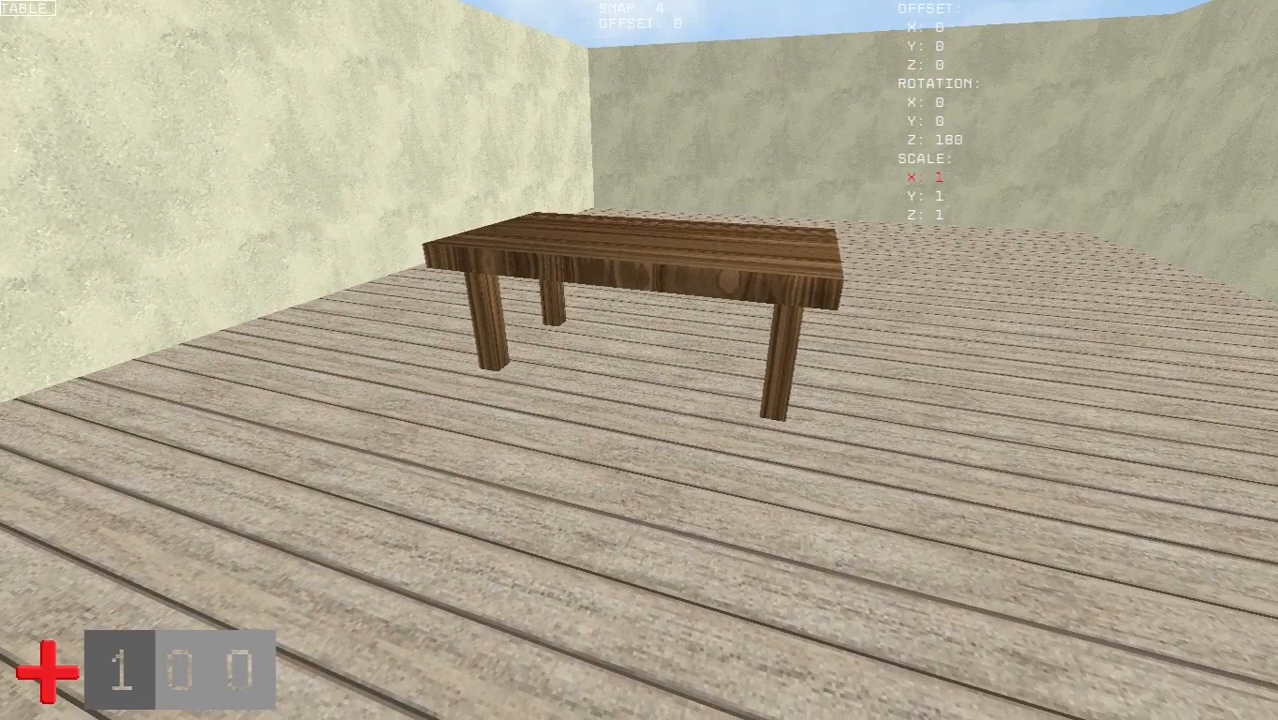
pyautogui.press('Up')
pyautogui.press('Left')
pyautogui.press('Left')
pyautogui.press('Down')
pyautogui.press('Left')
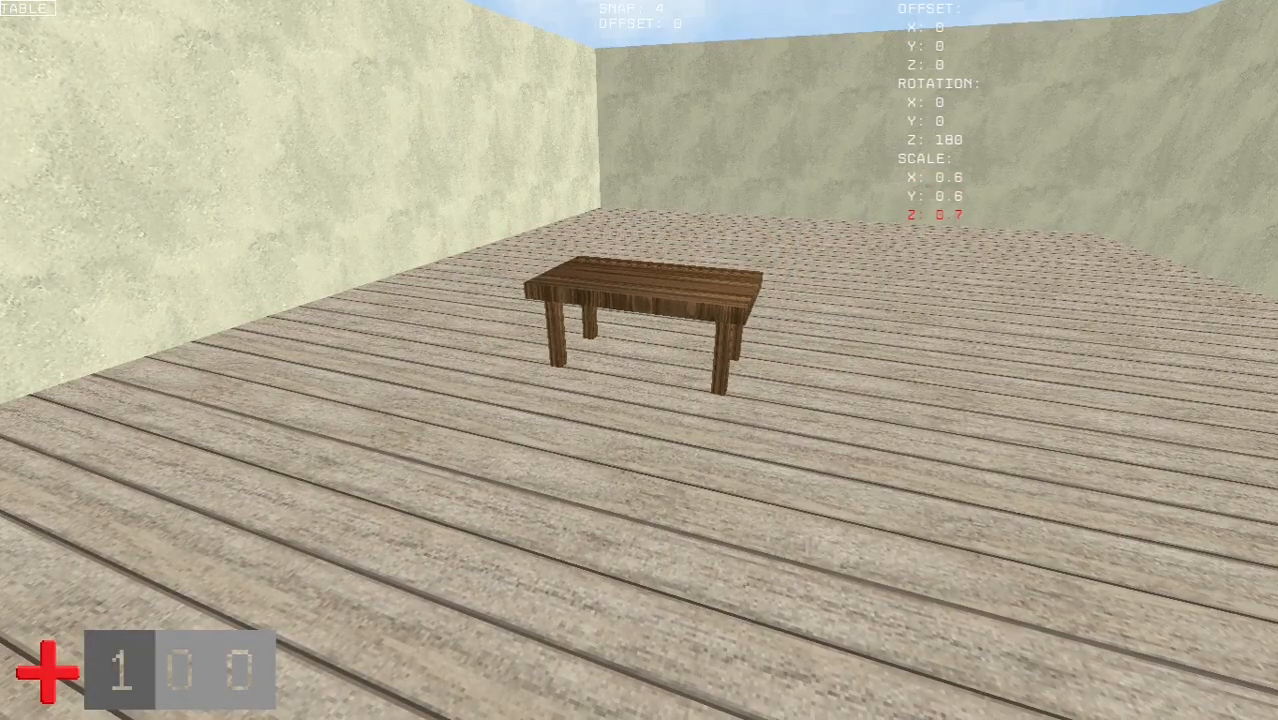
pyautogui.press('d')
pyautogui.press('a')
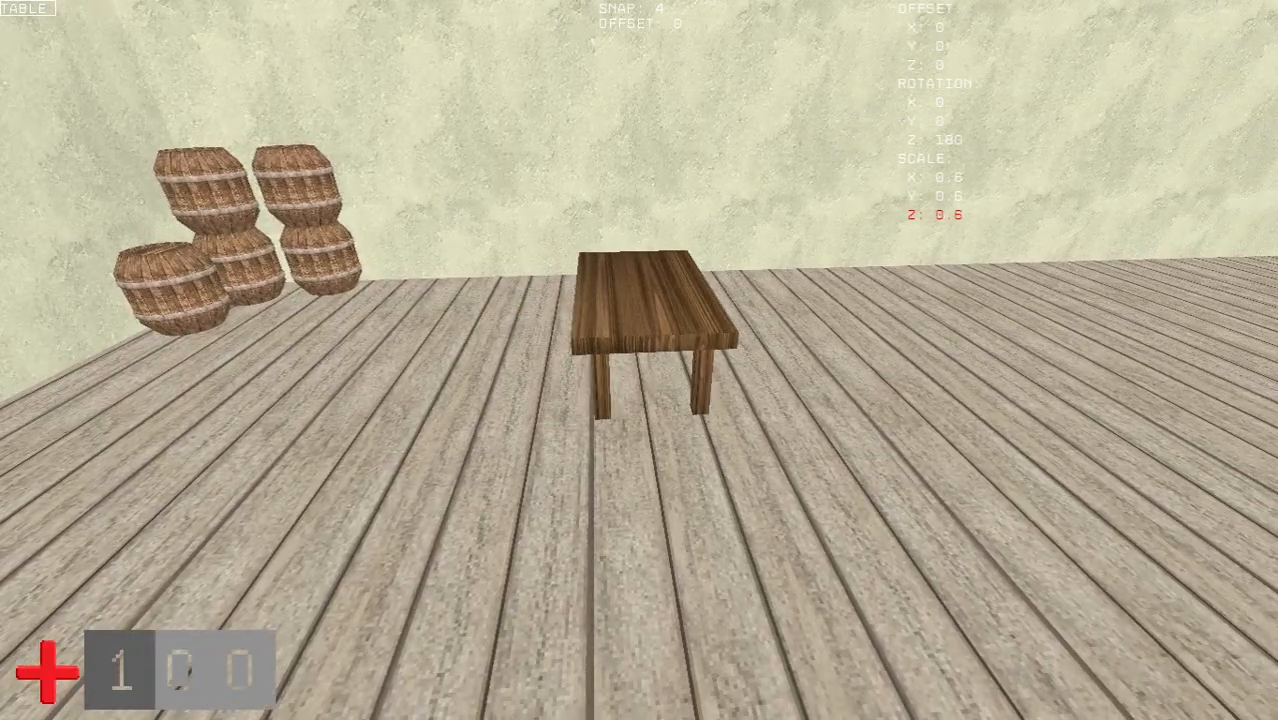
# - Rotate the table to 270 degrees around Z and place it beside the barrels
pyautogui.press('w')
pyautogui.press('Up')
pyautogui.press('Up')
pyautogui.press('Up')
pyautogui.press('Right')
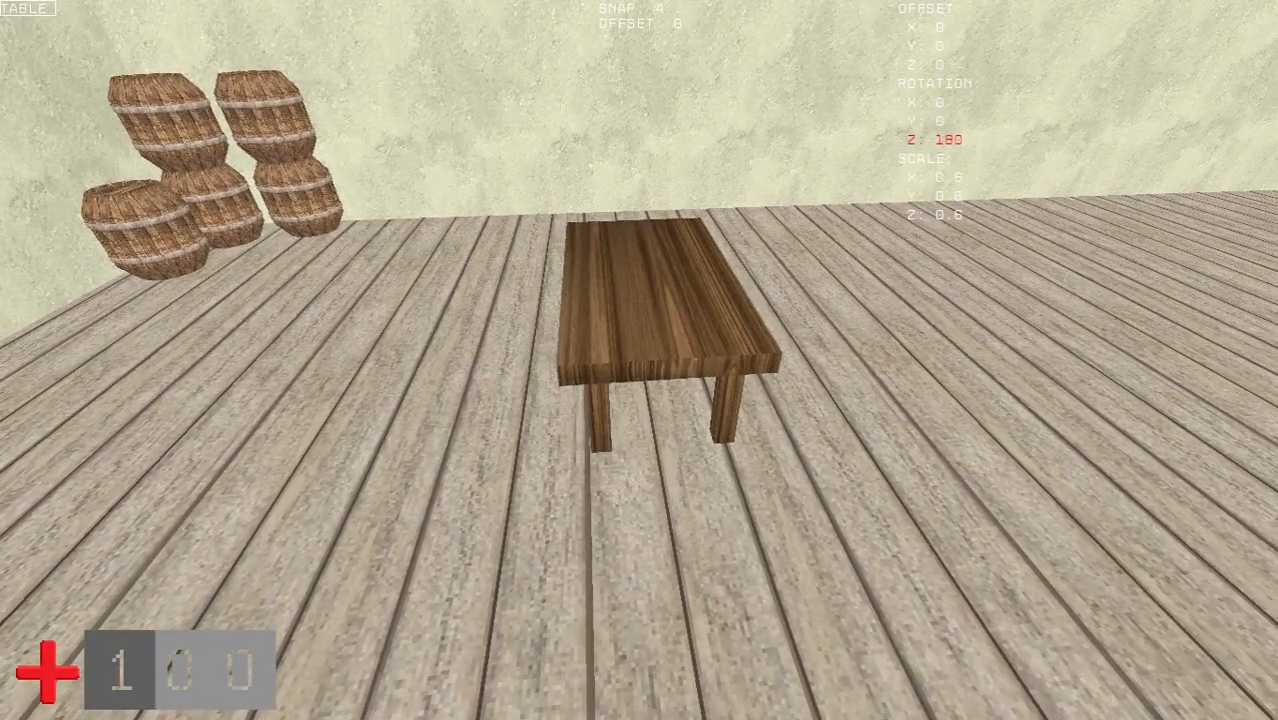
pyautogui.press('Right')
pyautogui.press('Right')
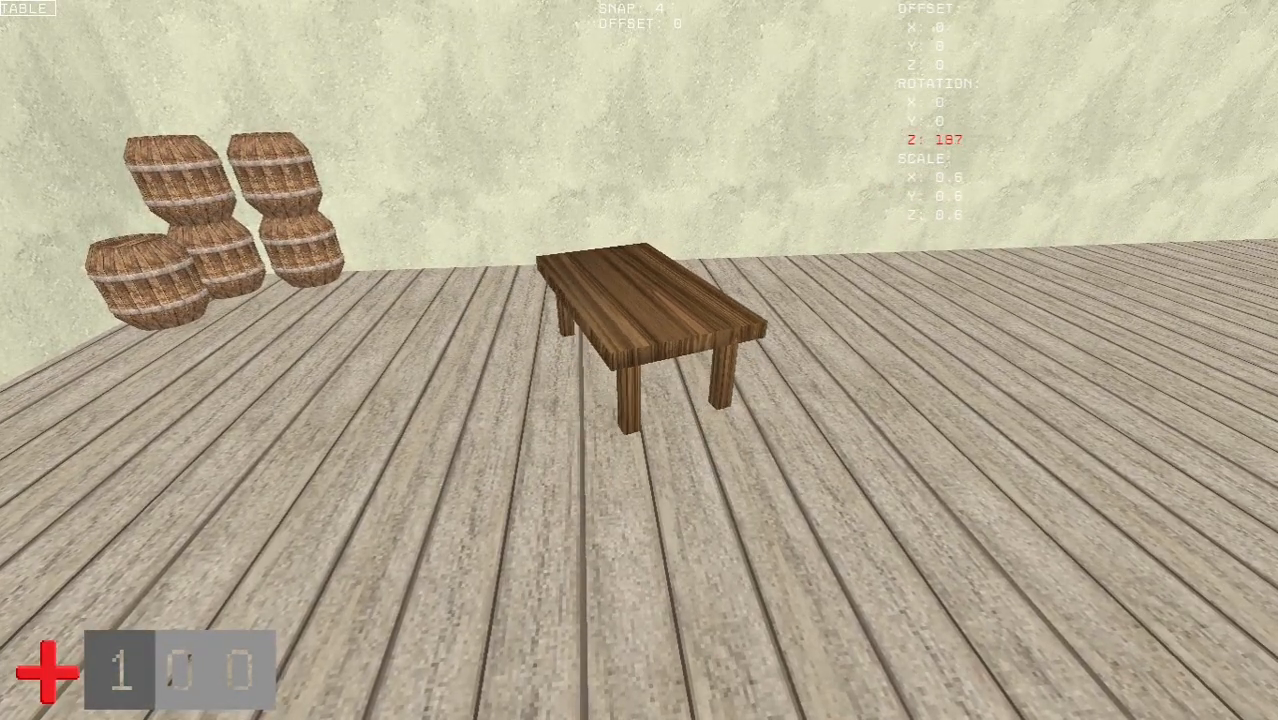
pyautogui.press('d')
pyautogui.press('a')
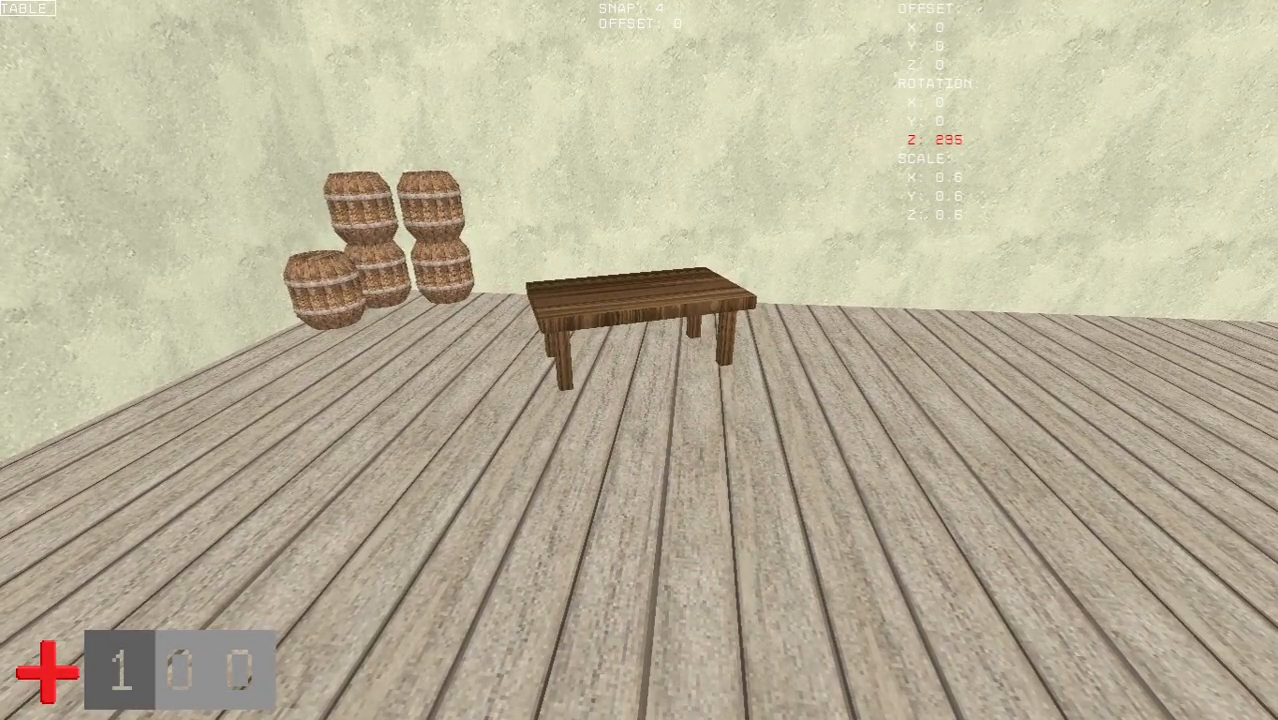
pyautogui.press('d')
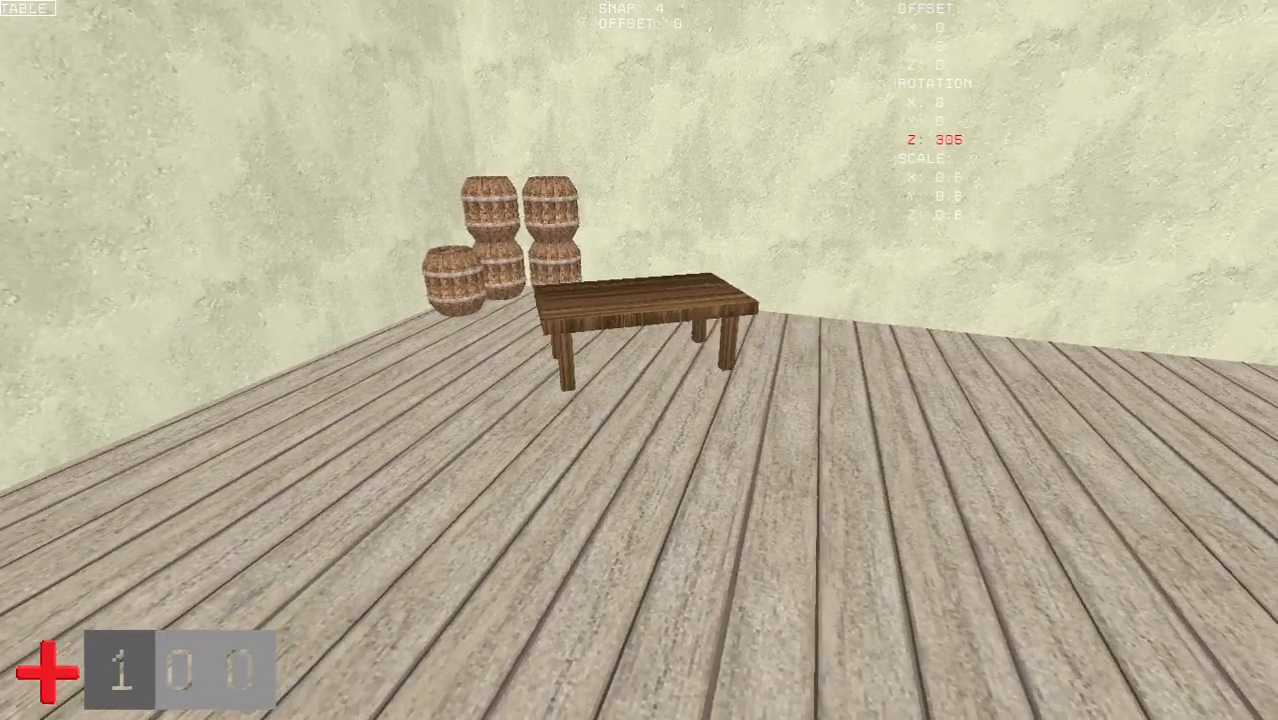
pyautogui.press('a')
pyautogui.press('Right')
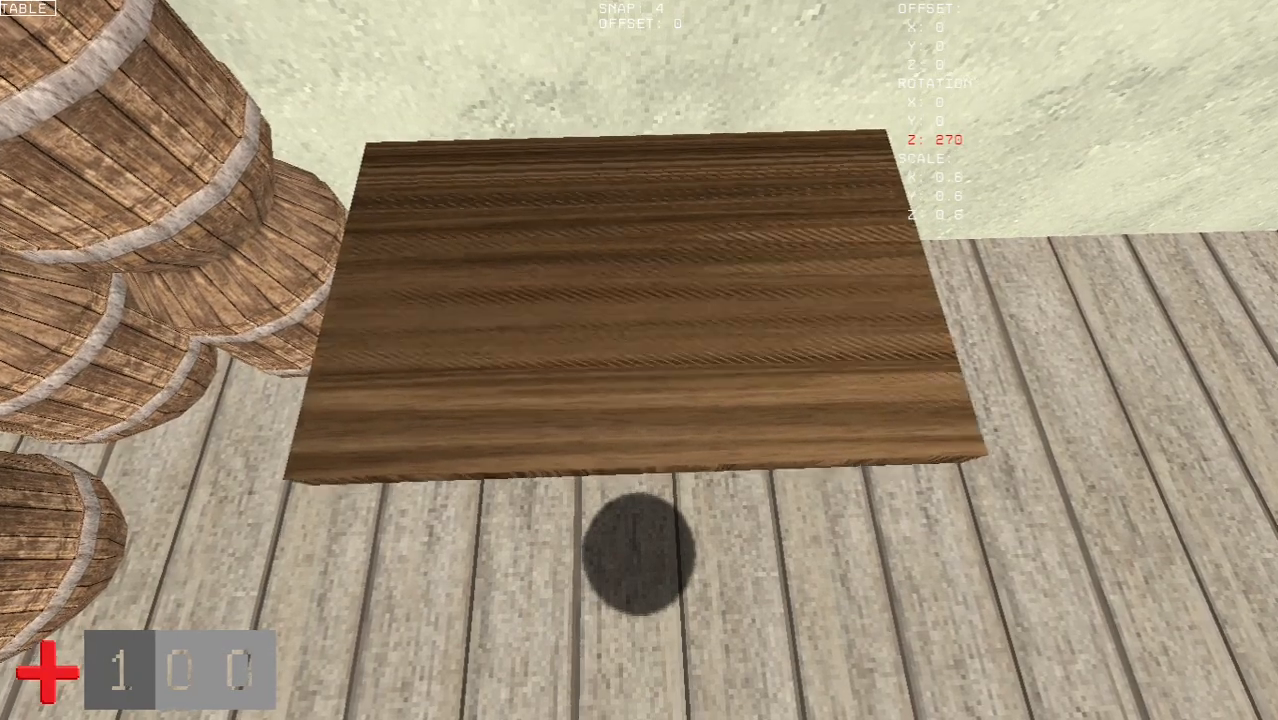
pyautogui.press('s')
pyautogui.press('d')
pyautogui.press('s')
pyautogui.press('a')
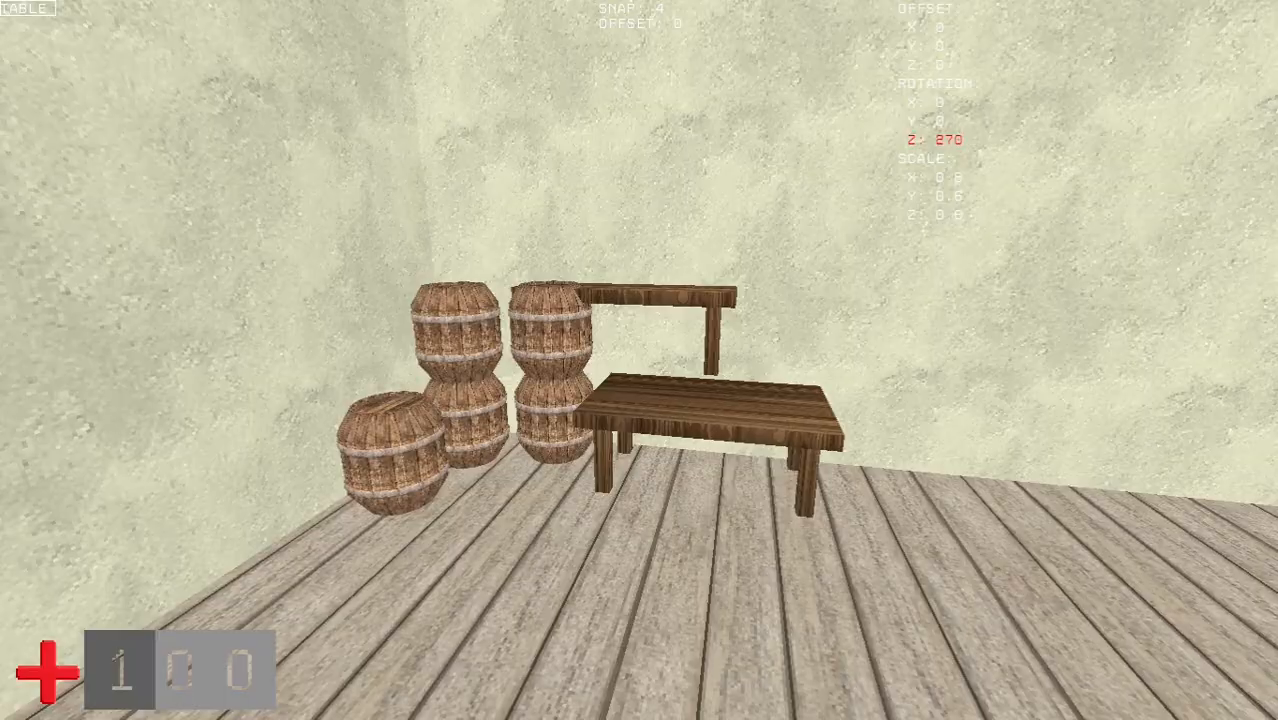
pyautogui.press('d')
pyautogui.press('s')
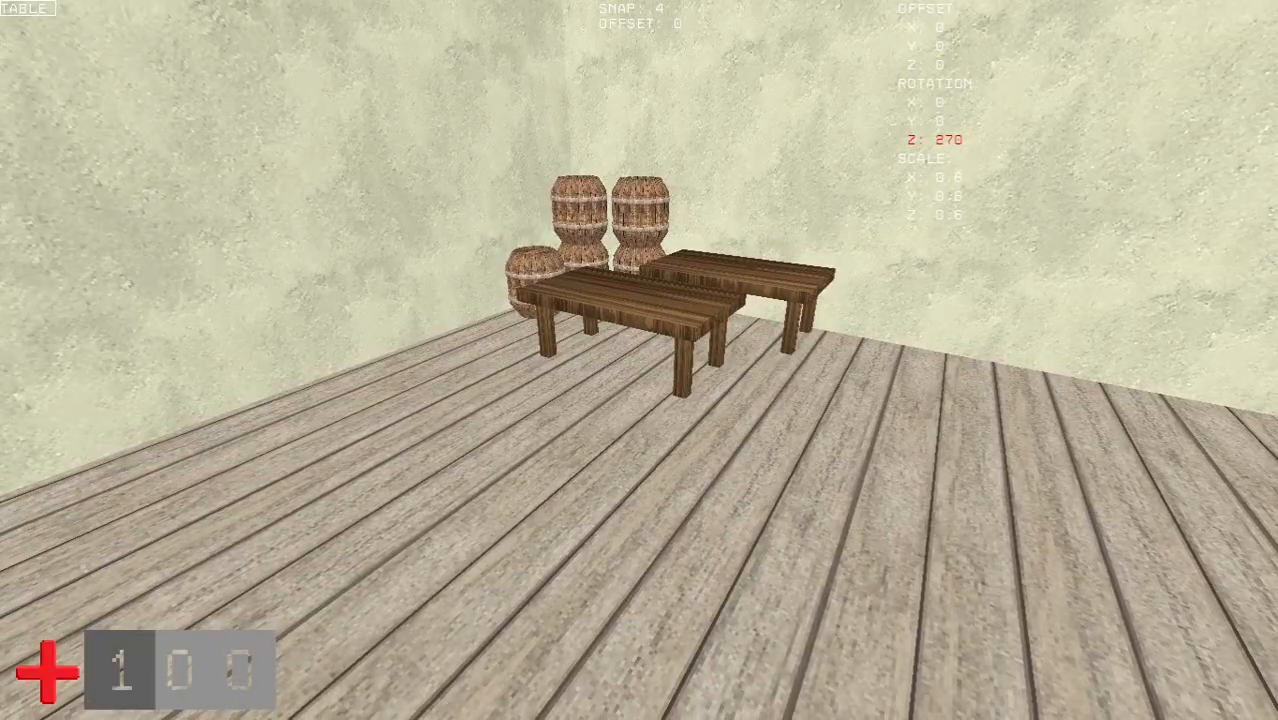
# - Save the placed decorations with the BUILD SAVE console command
pyautogui.press('w')
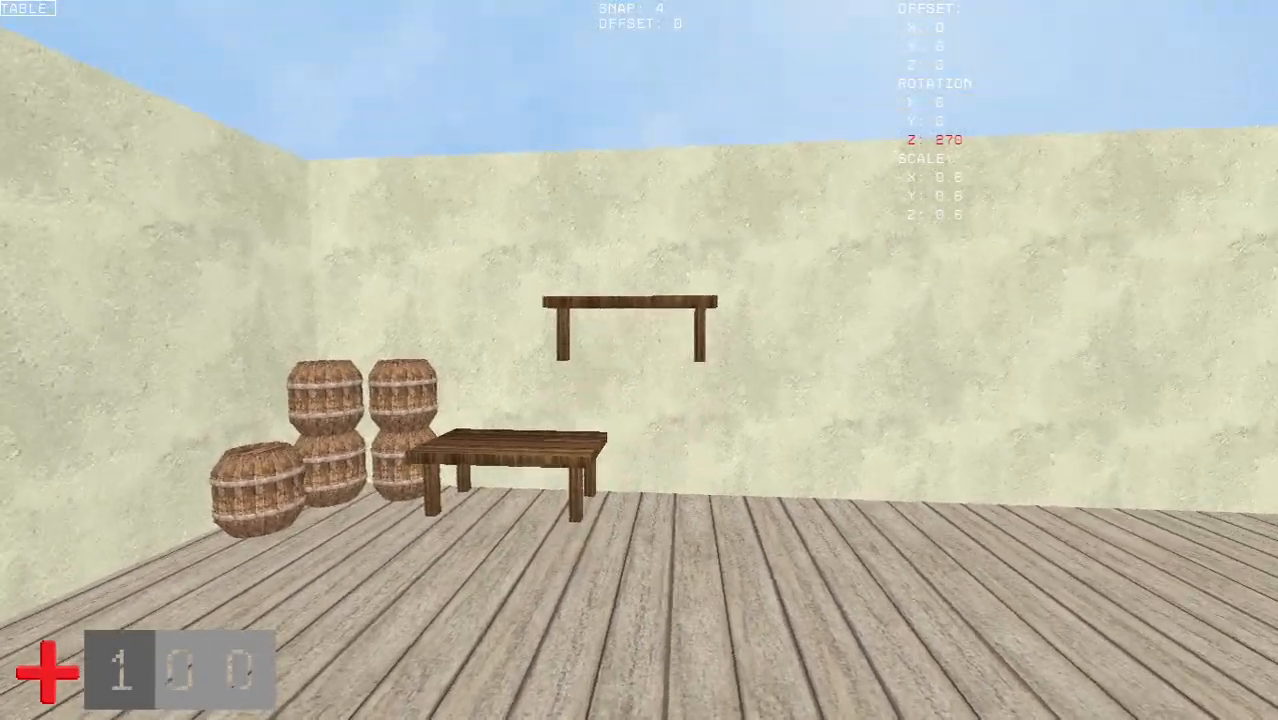
pyautogui.press('`')
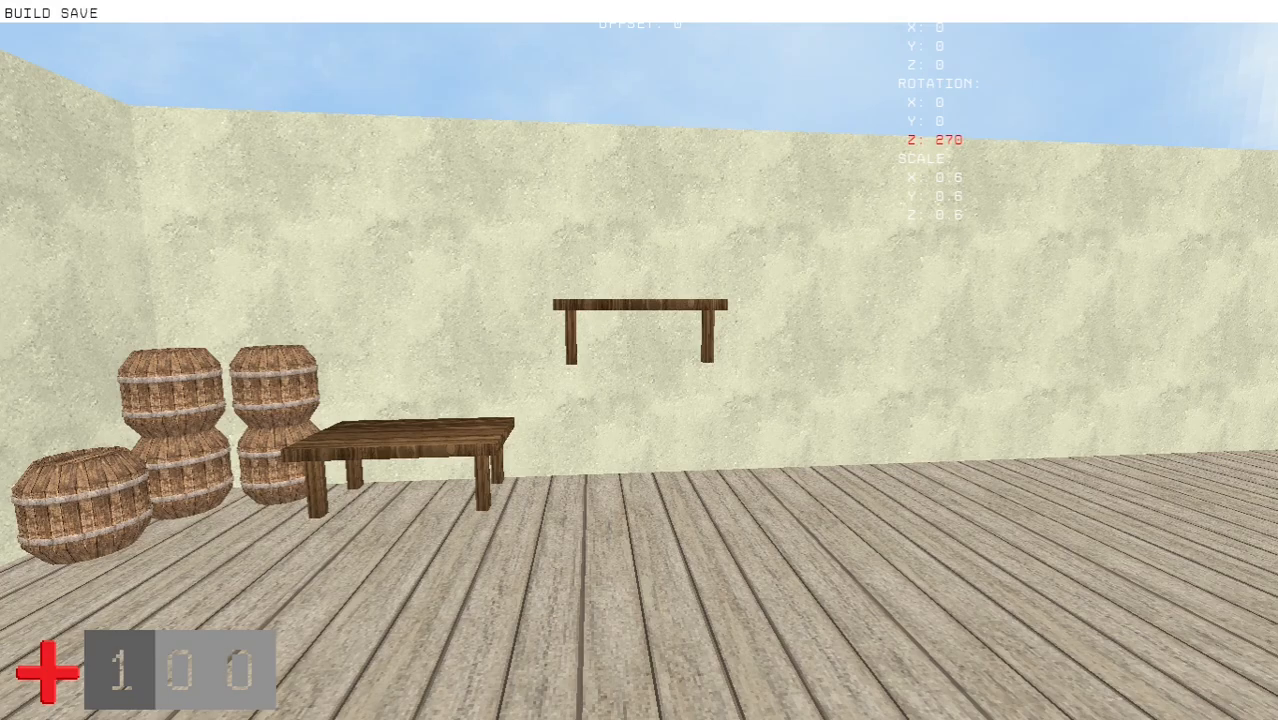
pyautogui.press('Return')
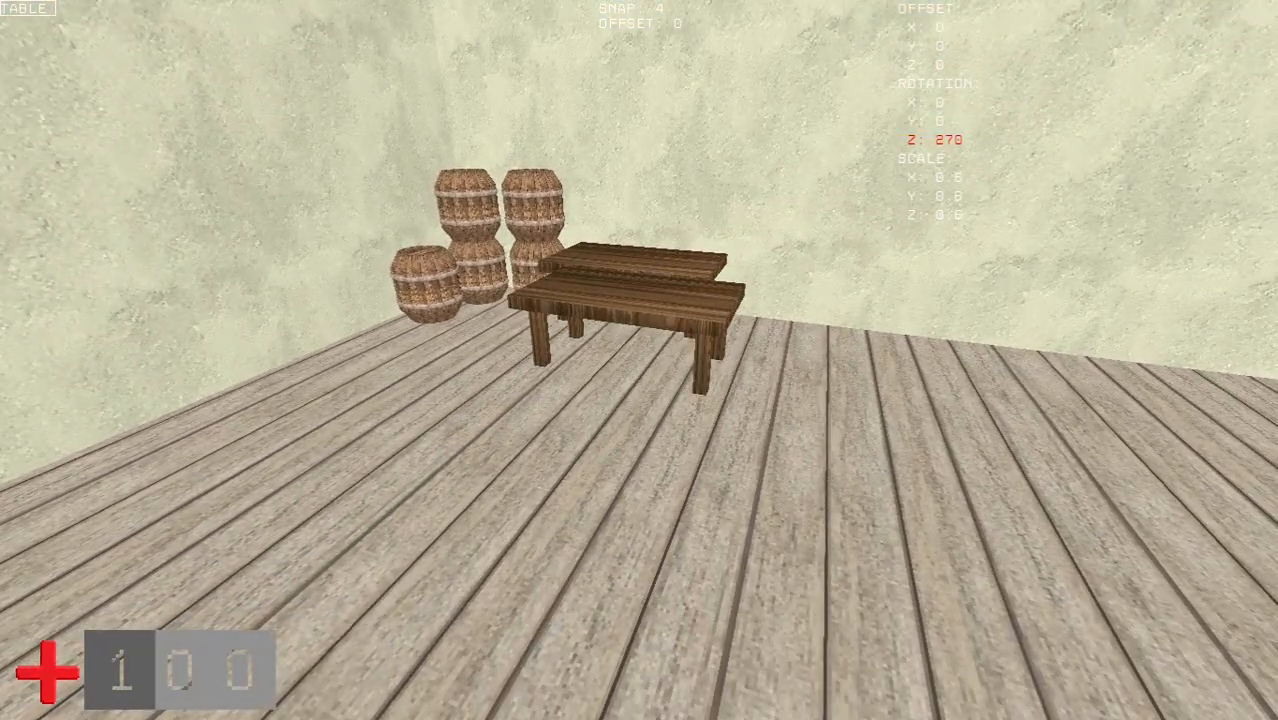
# - Leave build mode and walk around the barrels and table to inspect them
pyautogui.press('`')
pyautogui.write('BUILD')
pyautogui.press('Return')
pyautogui.press('w')
pyautogui.press('w')
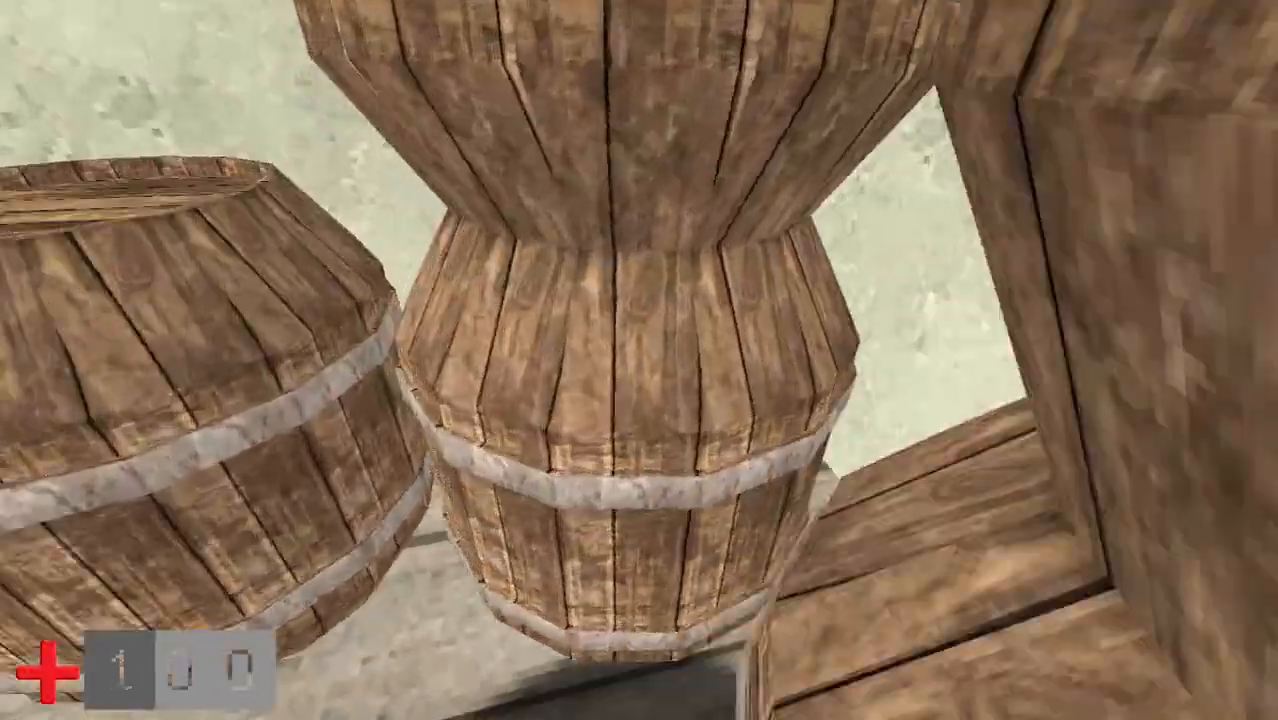
pyautogui.press('w')
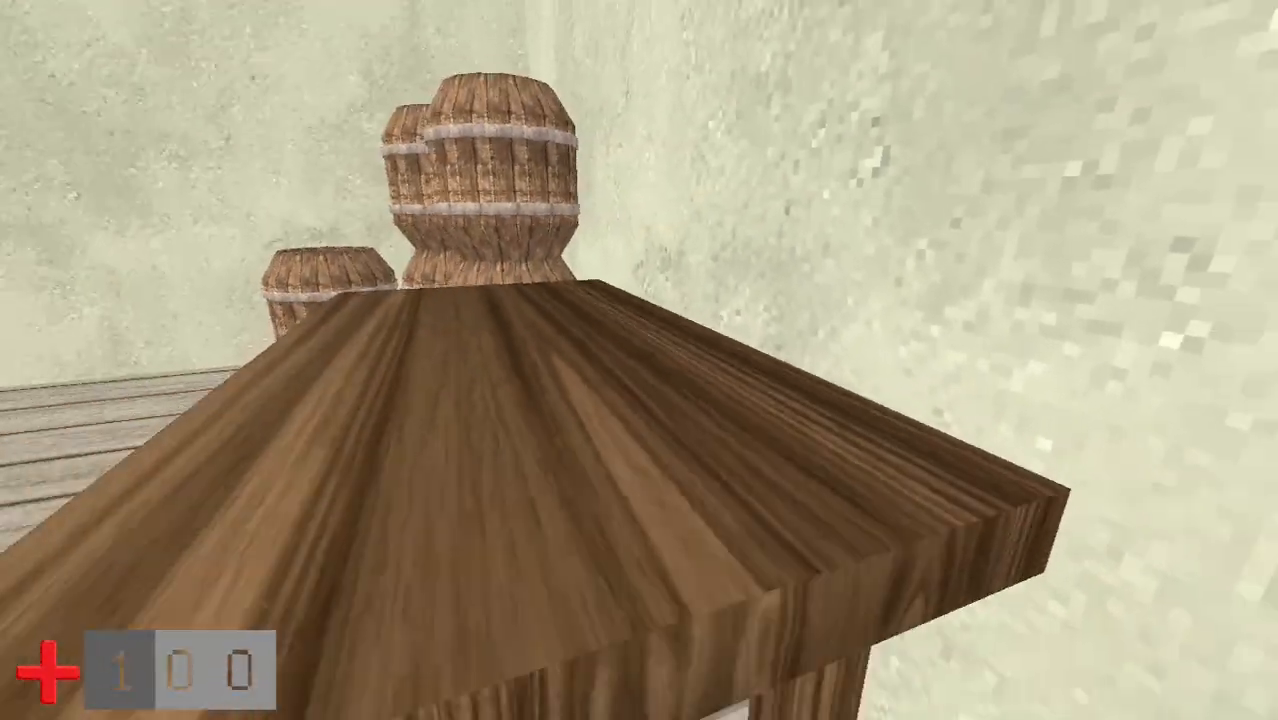
pyautogui.press('s')
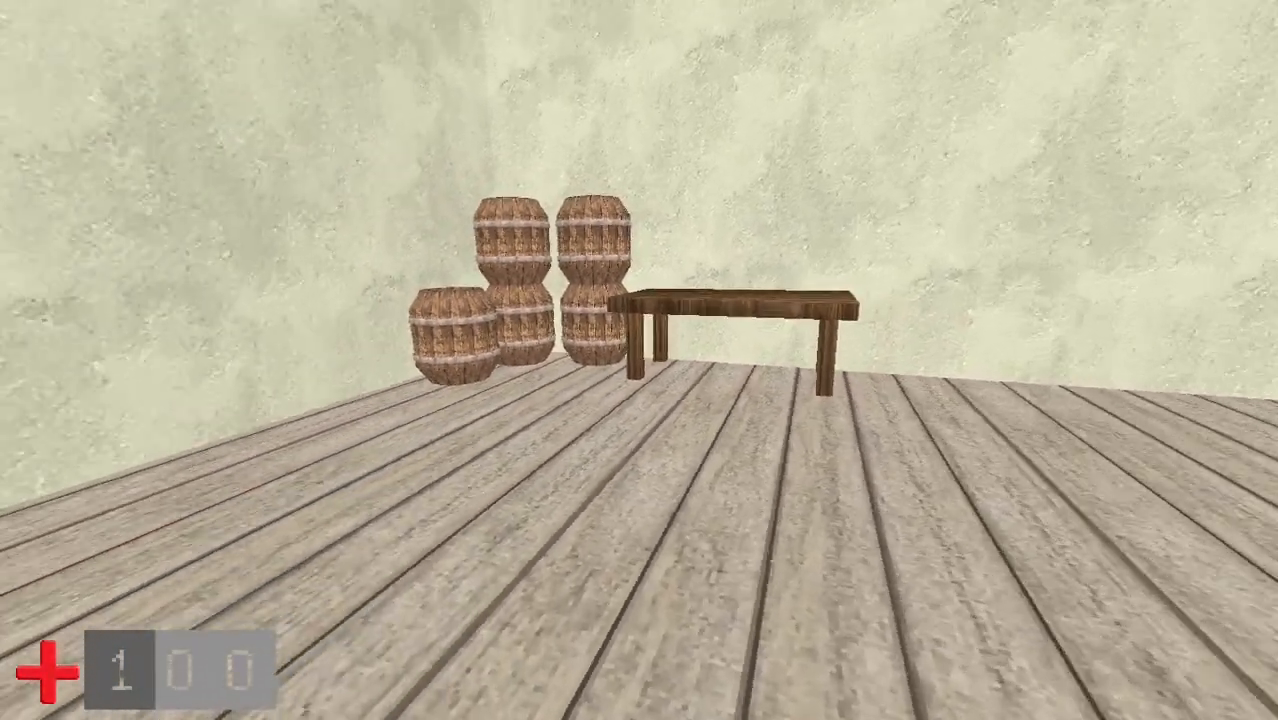
pyautogui.press('s')
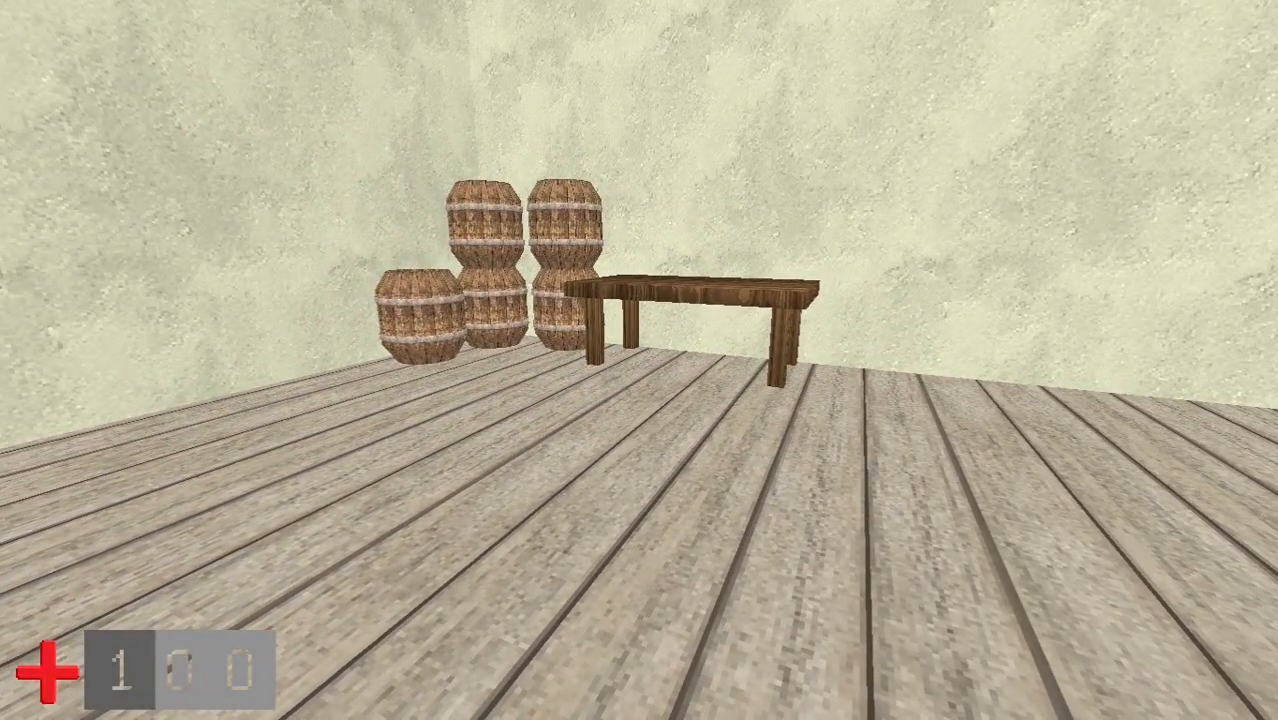
pyautogui.press('Escape')
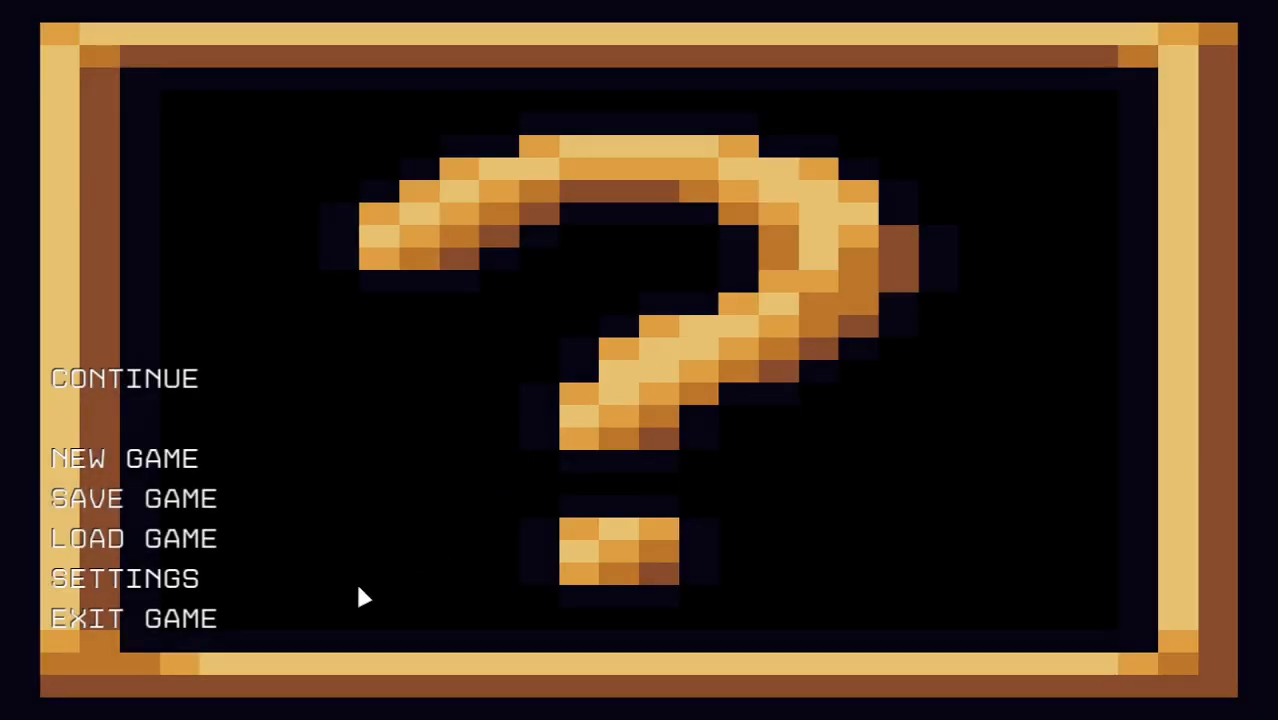
# - Exit the game and open the Tutorial project's Scripts folder inside Easy FPS Editor_DEV (Alpha 49) Projects
pyautogui.click(177, 622)
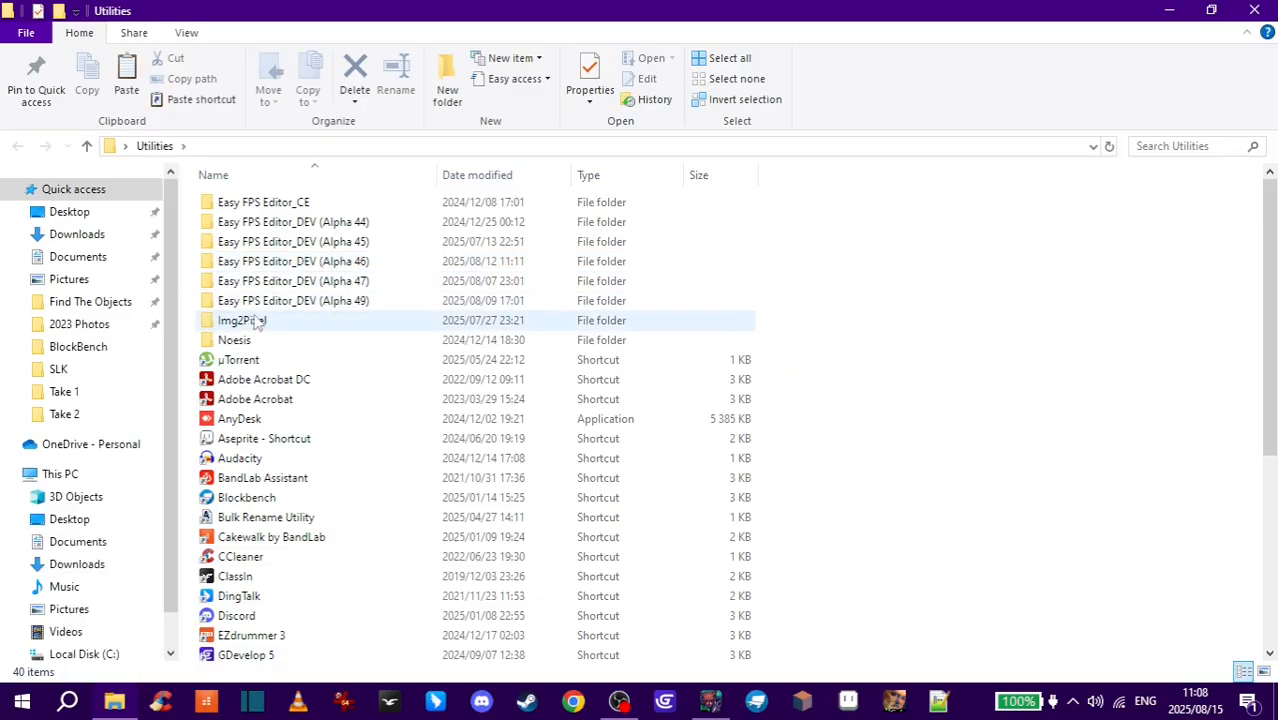
pyautogui.doubleClick(337, 302)
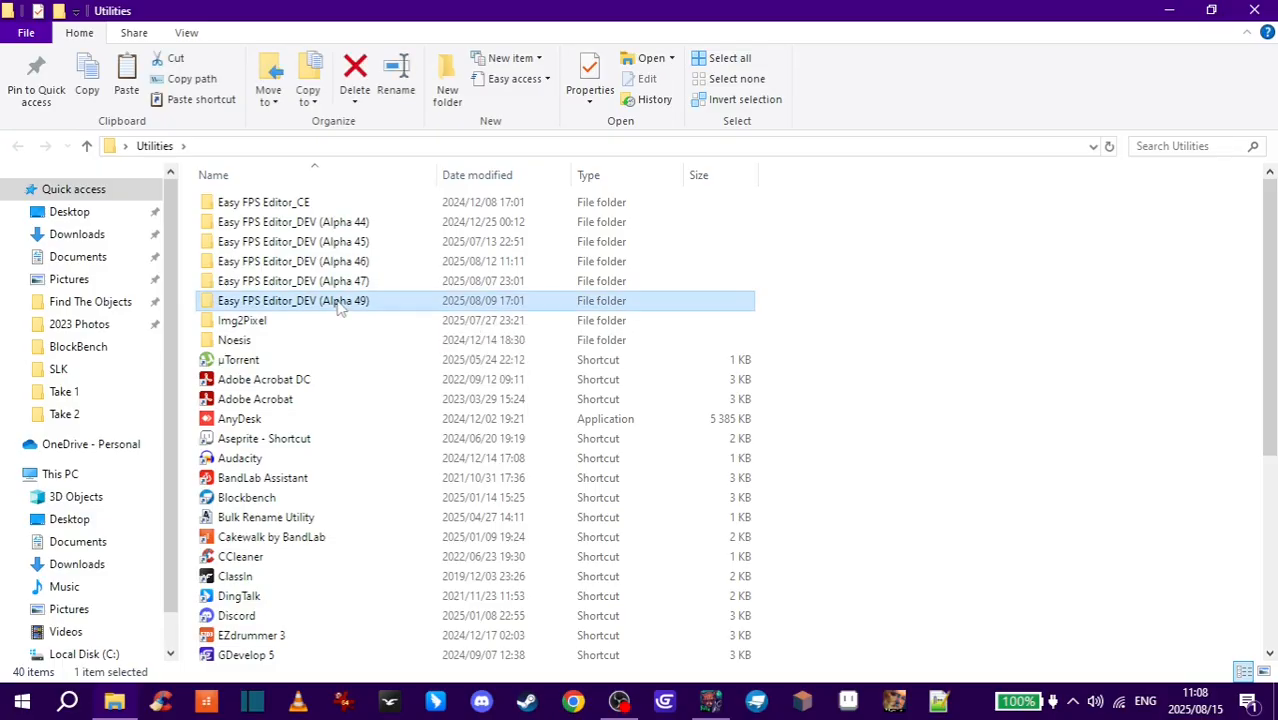
pyautogui.click(268, 228)
pyautogui.doubleClick(268, 228)
pyautogui.doubleClick(258, 248)
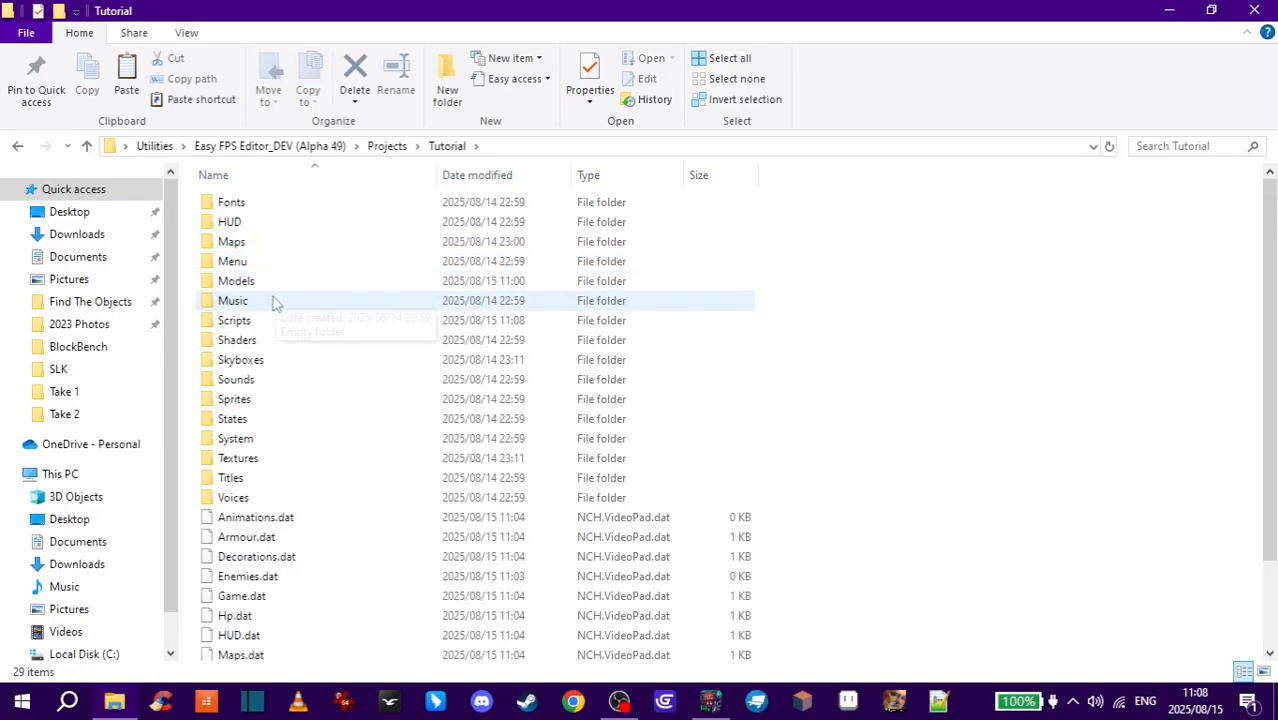
pyautogui.click(253, 322)
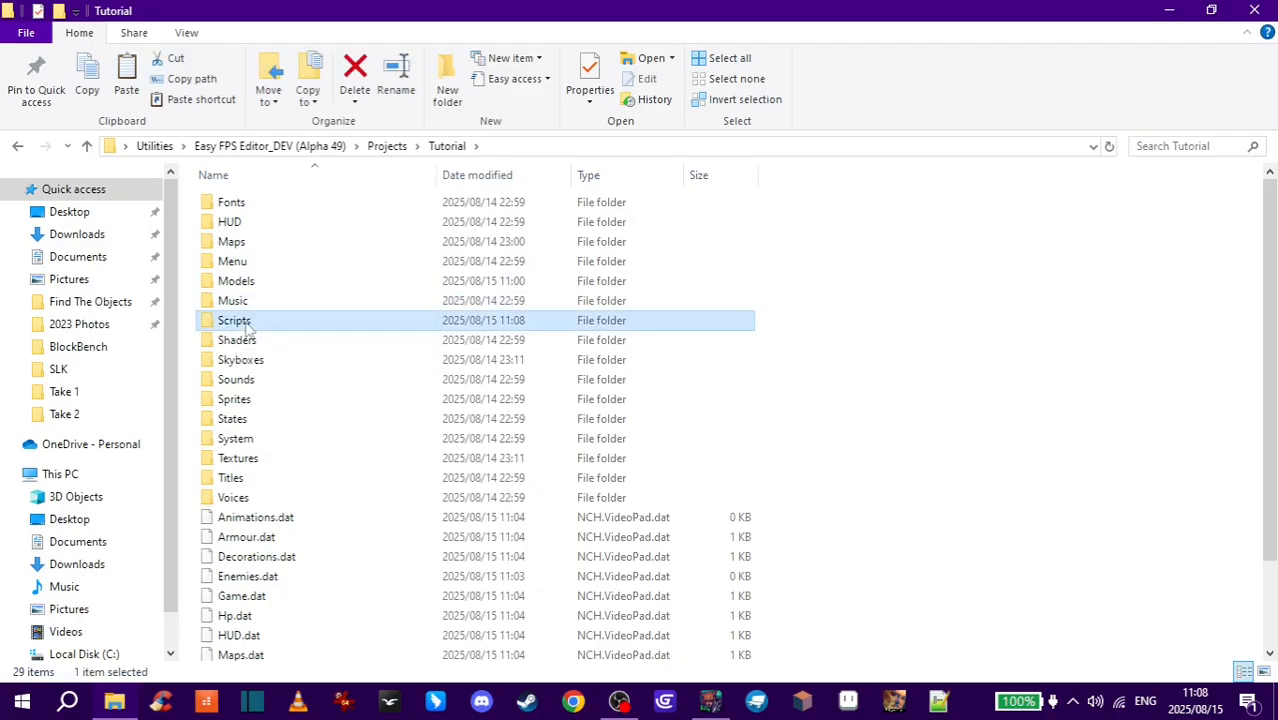
pyautogui.doubleClick(250, 324)
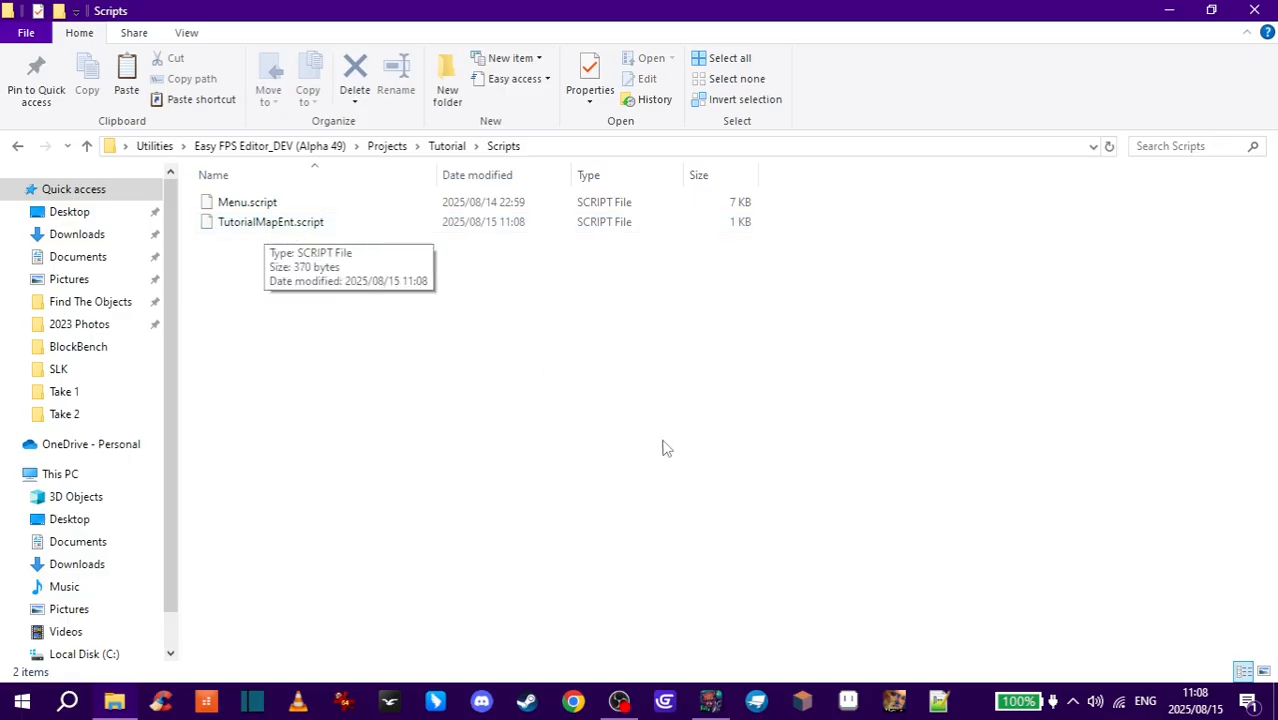
# - Open TutorialMapEnt.script in Notepad++
pyautogui.click(938, 700)
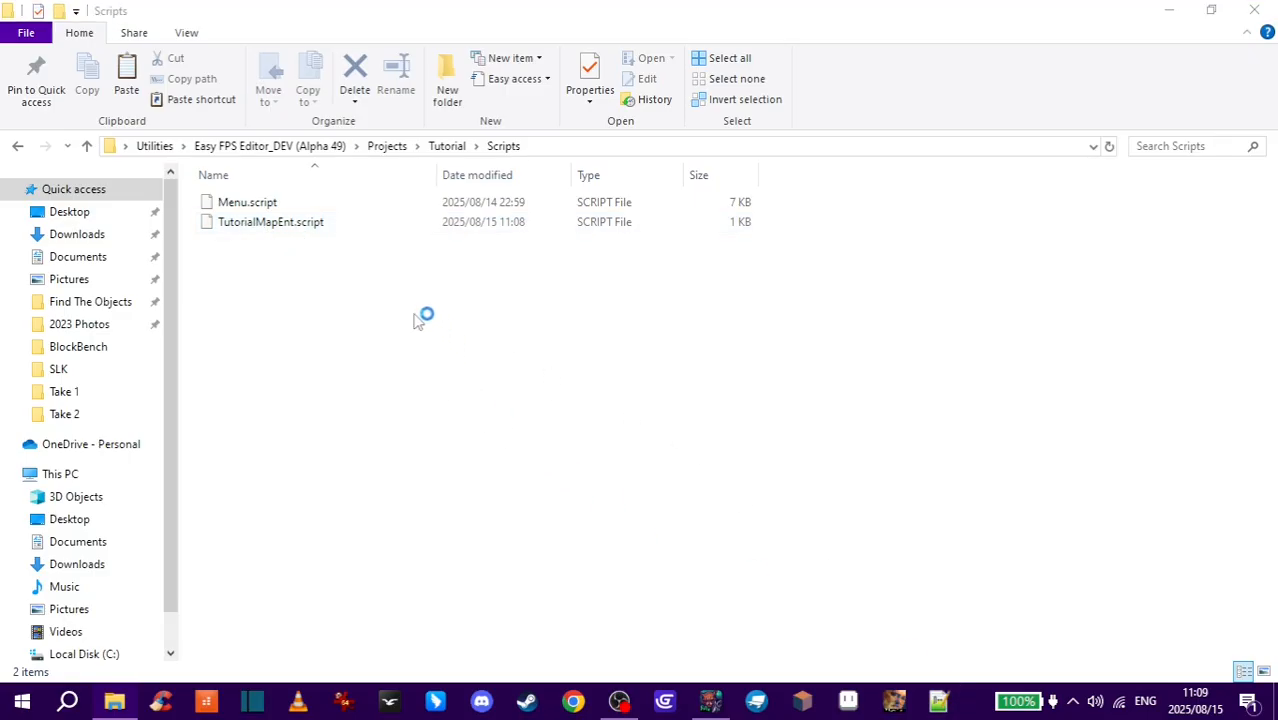
pyautogui.moveTo(425, 115); pyautogui.dragTo(707, 88)
pyautogui.moveTo(256, 228); pyautogui.dragTo(658, 265)
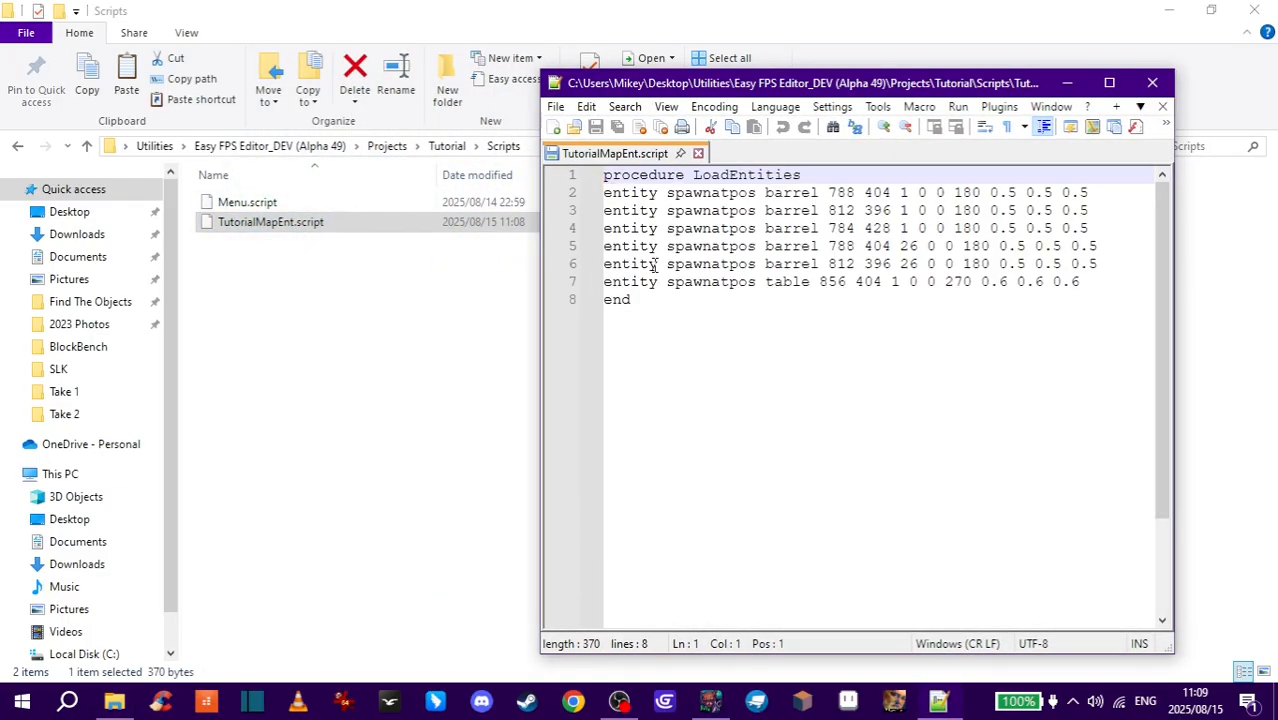
# - Delete the procedure LoadEntities line and the end line from the script, then save and close it
pyautogui.moveTo(804, 176); pyautogui.dragTo(611, 177)
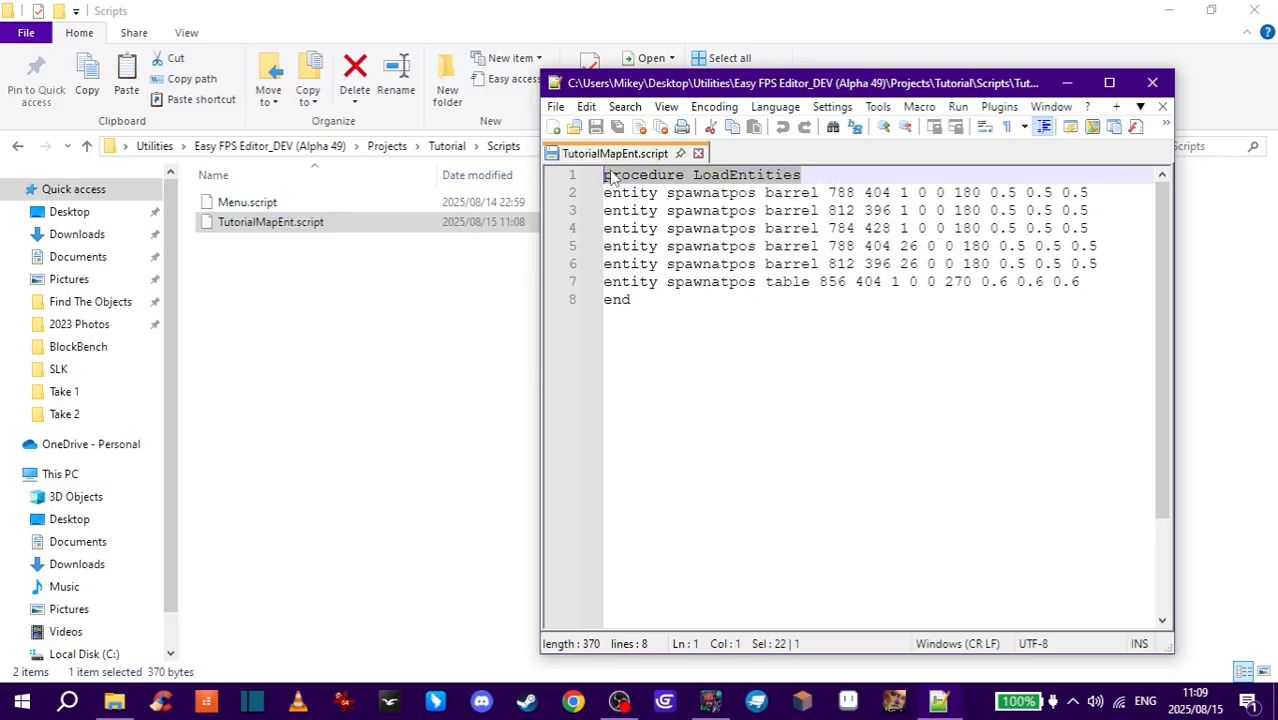
pyautogui.press('Delete')
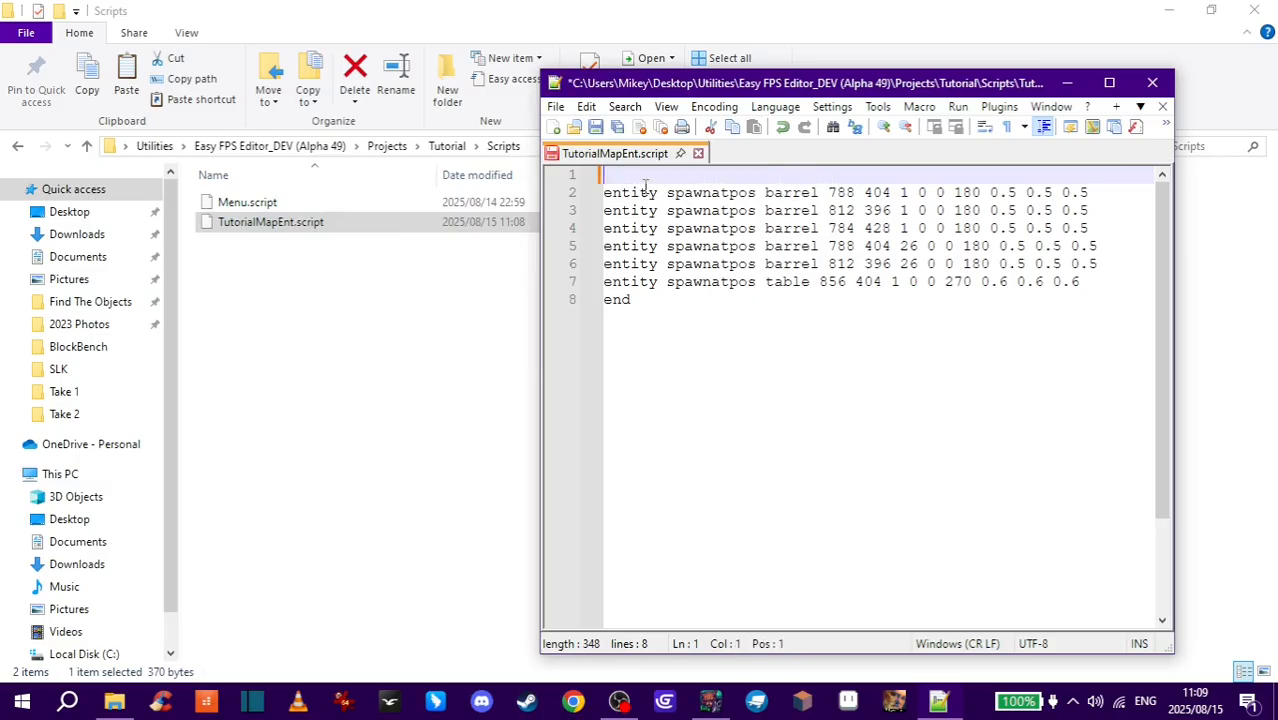
pyautogui.press('Down')
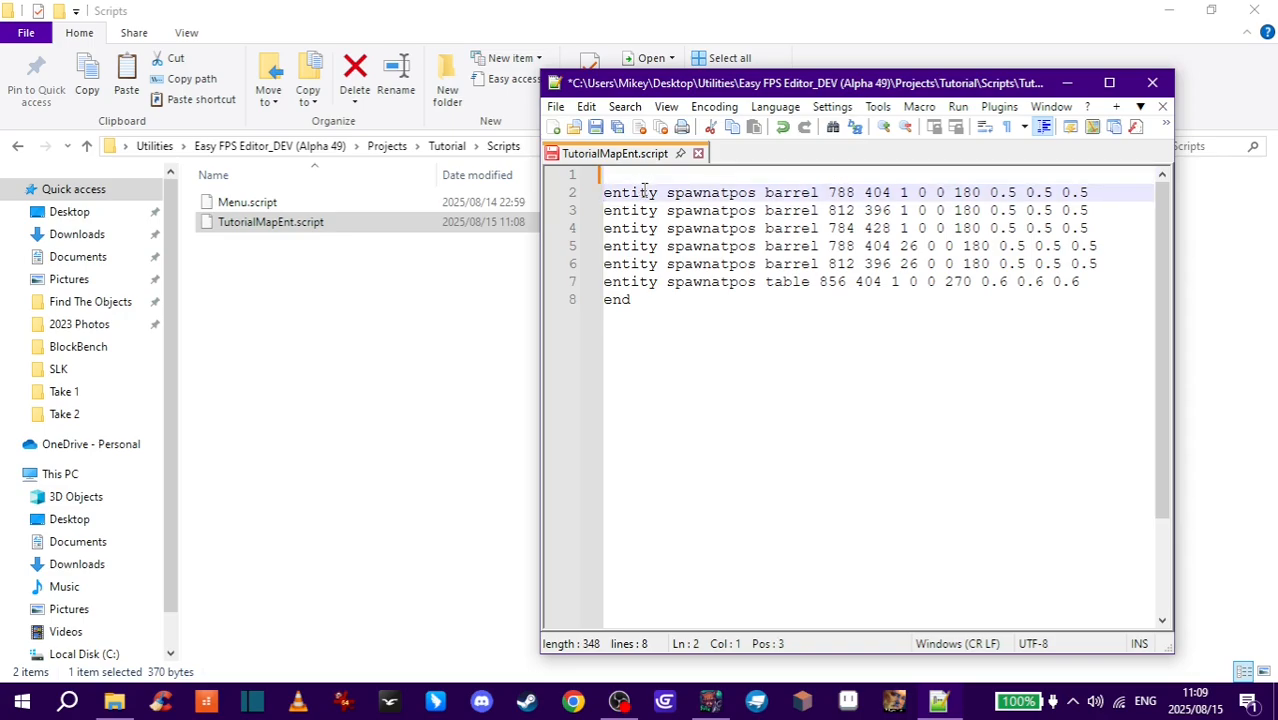
pyautogui.press('BackSpace')
pyautogui.click(641, 280)
pyautogui.hotkey('shift', 'Left')
pyautogui.hotkey('shift', 'Left')
pyautogui.hotkey('shift', 'Left')
pyautogui.press('BackSpace')
pyautogui.press('BackSpace')
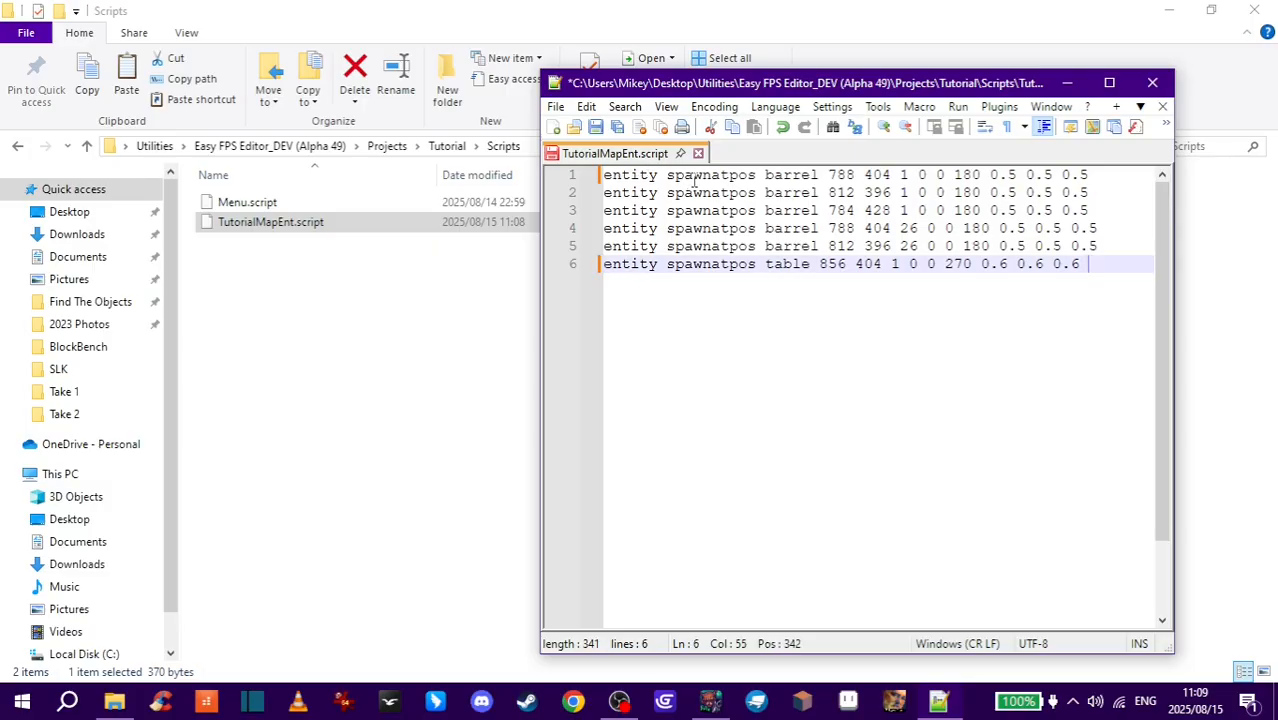
pyautogui.click(596, 128)
pyautogui.click(1152, 86)
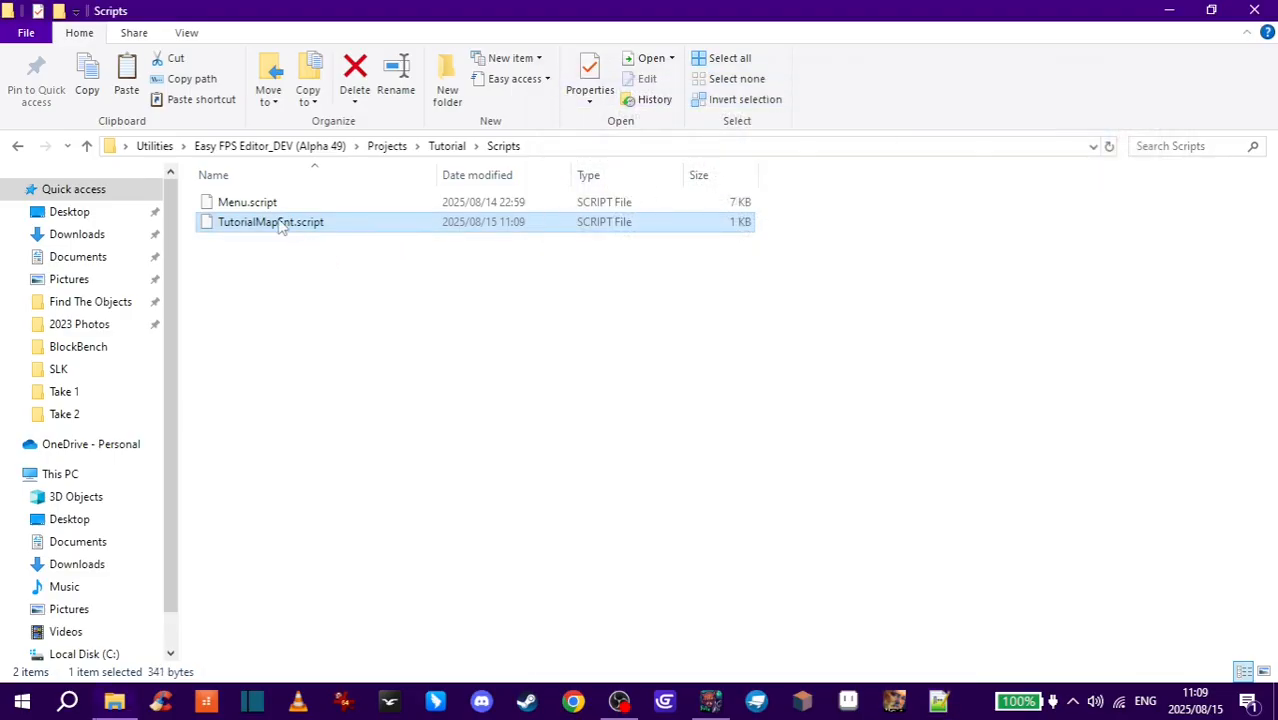
# - Rename the script file to TutorialMap.script
pyautogui.click(289, 229)
pyautogui.click(296, 223)
pyautogui.press('BackSpace')
pyautogui.press('BackSpace')
pyautogui.press('BackSpace')
pyautogui.click(276, 262)
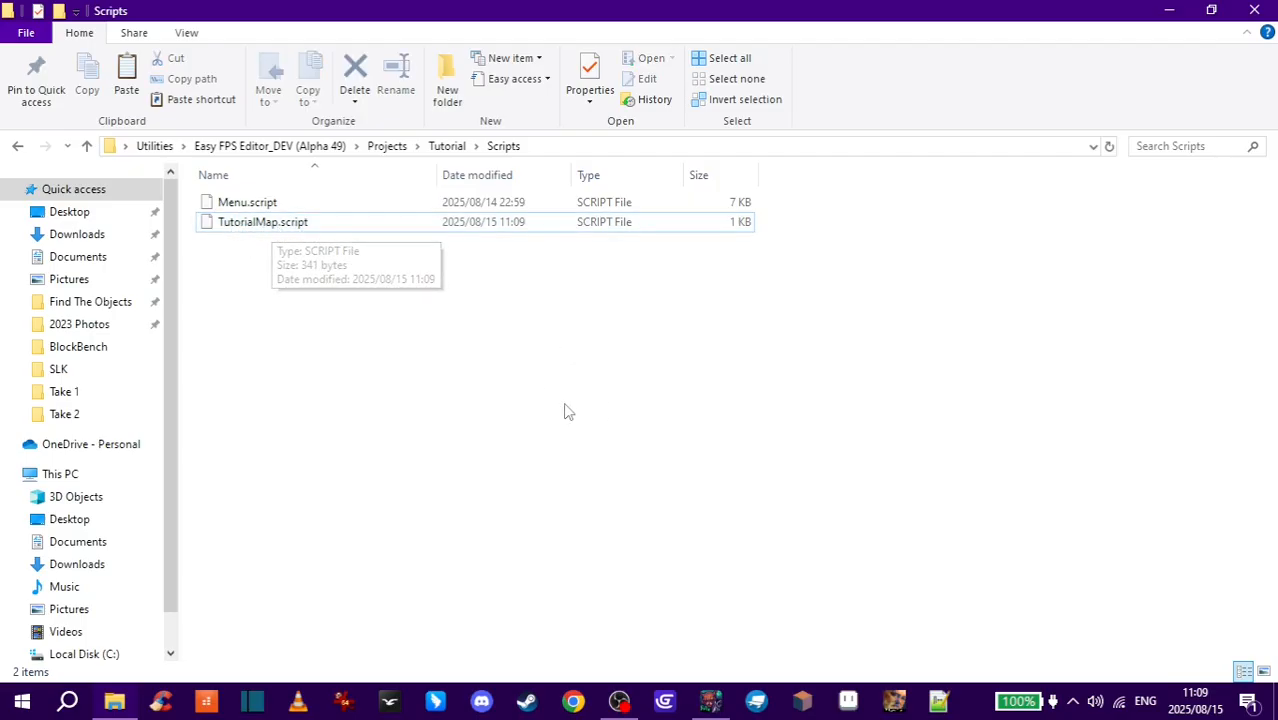
# - Switch back to the editor, run the map and walk around to check the barrels and table
pyautogui.click(710, 700)
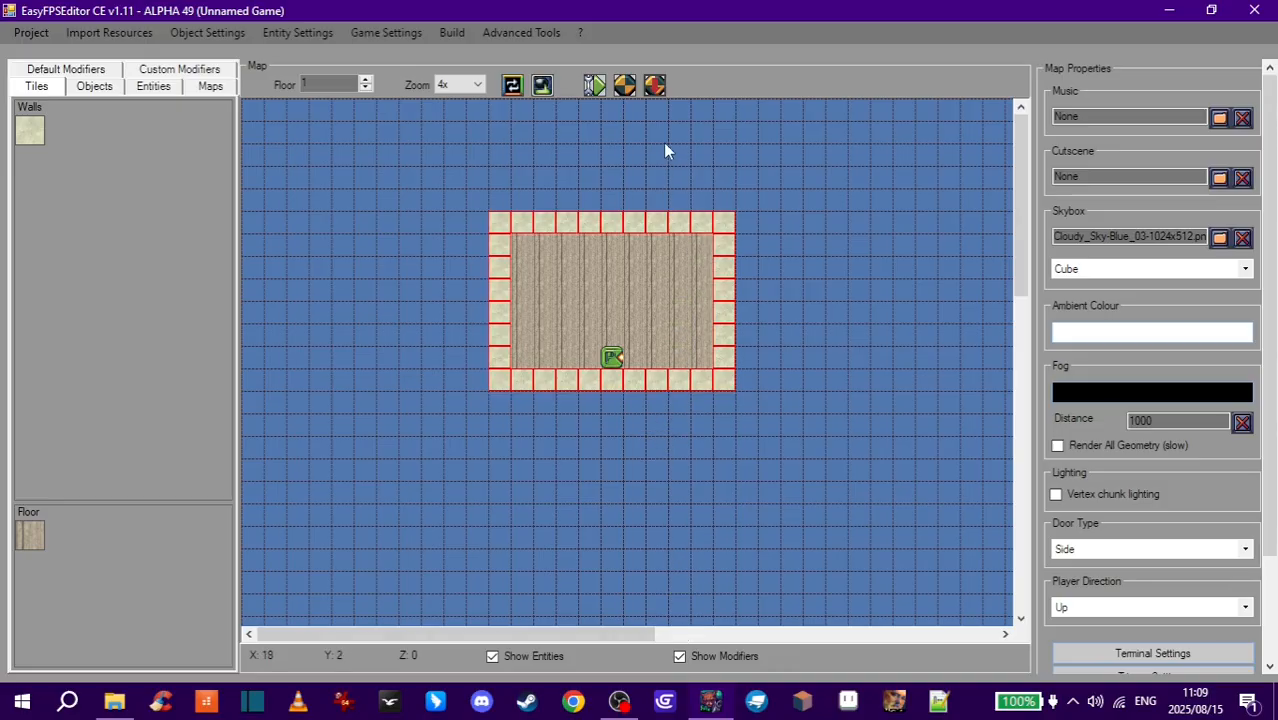
pyautogui.click(655, 88)
pyautogui.press('w')
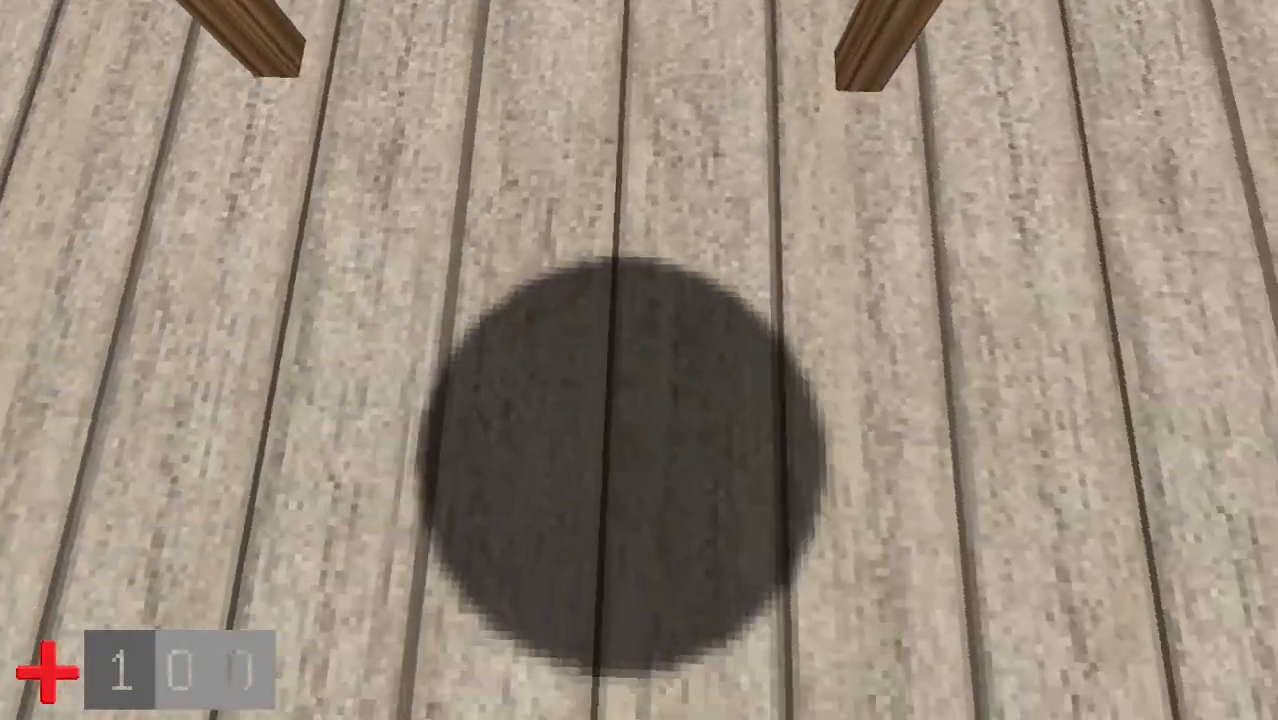
pyautogui.press('s')
pyautogui.press('w')
pyautogui.press('s')
pyautogui.press('d')
pyautogui.press('s')
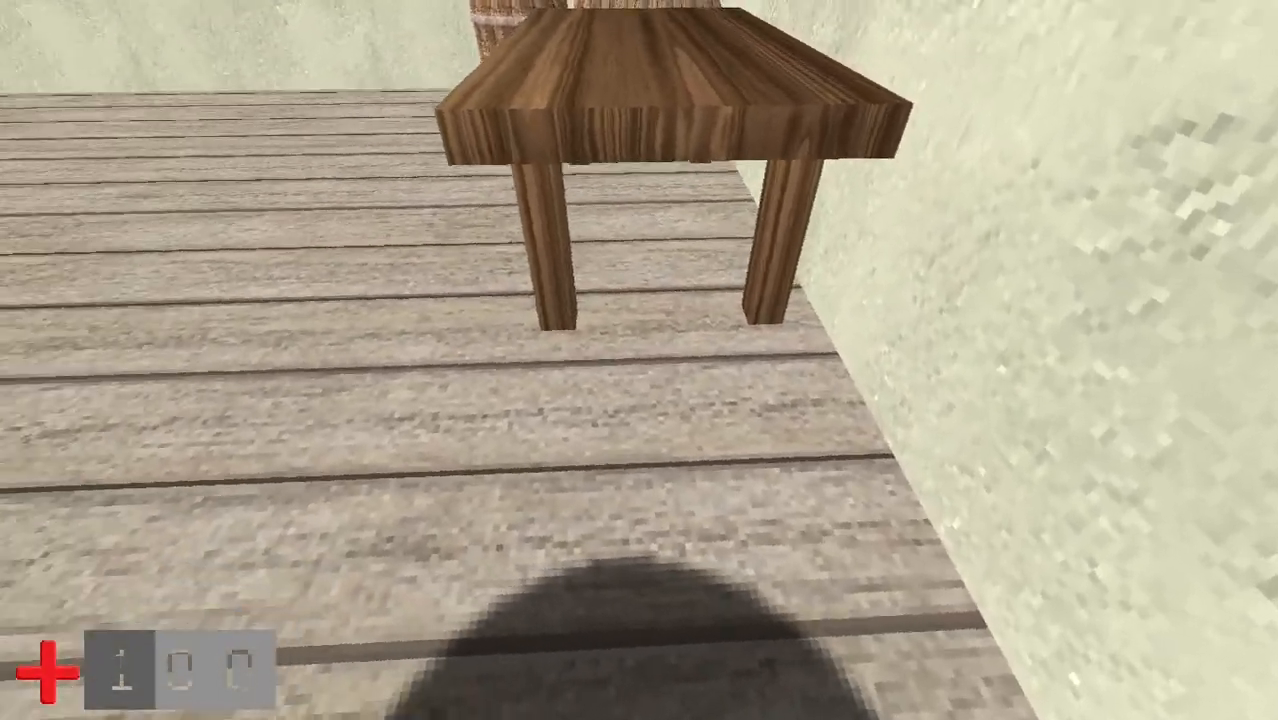
pyautogui.press('w')
pyautogui.press('a')
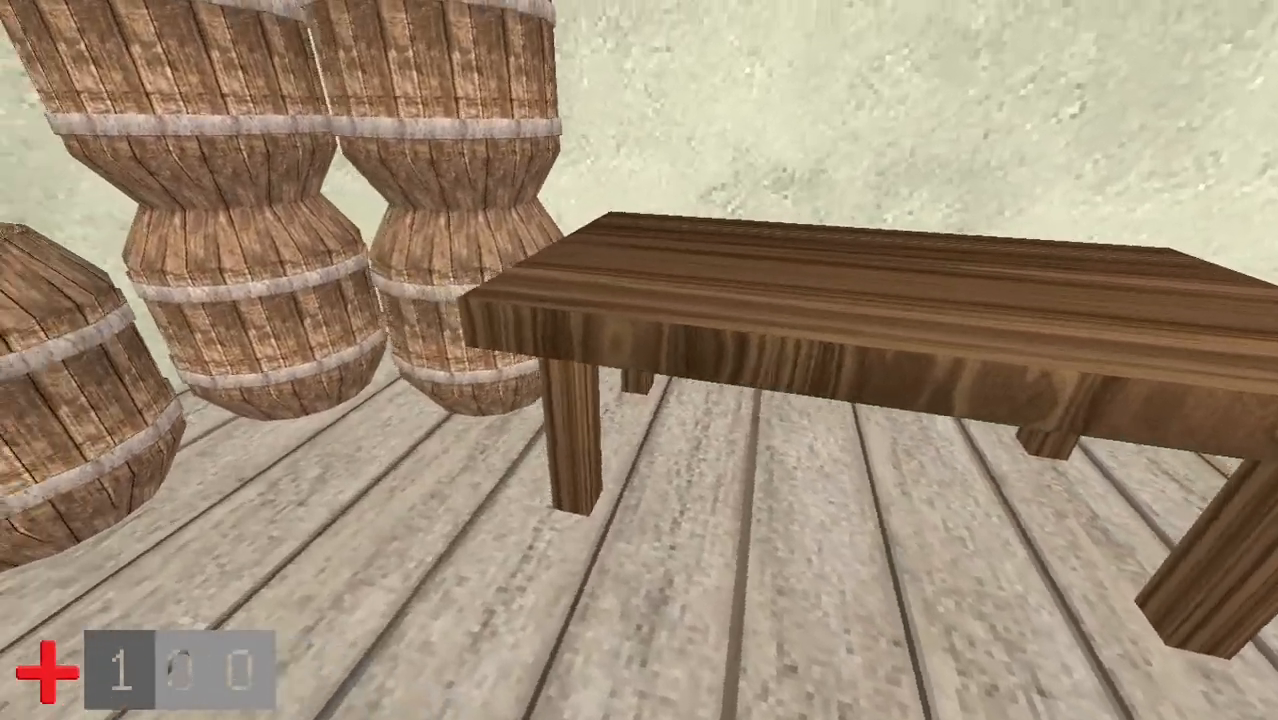
pyautogui.press('w')
pyautogui.press('space')
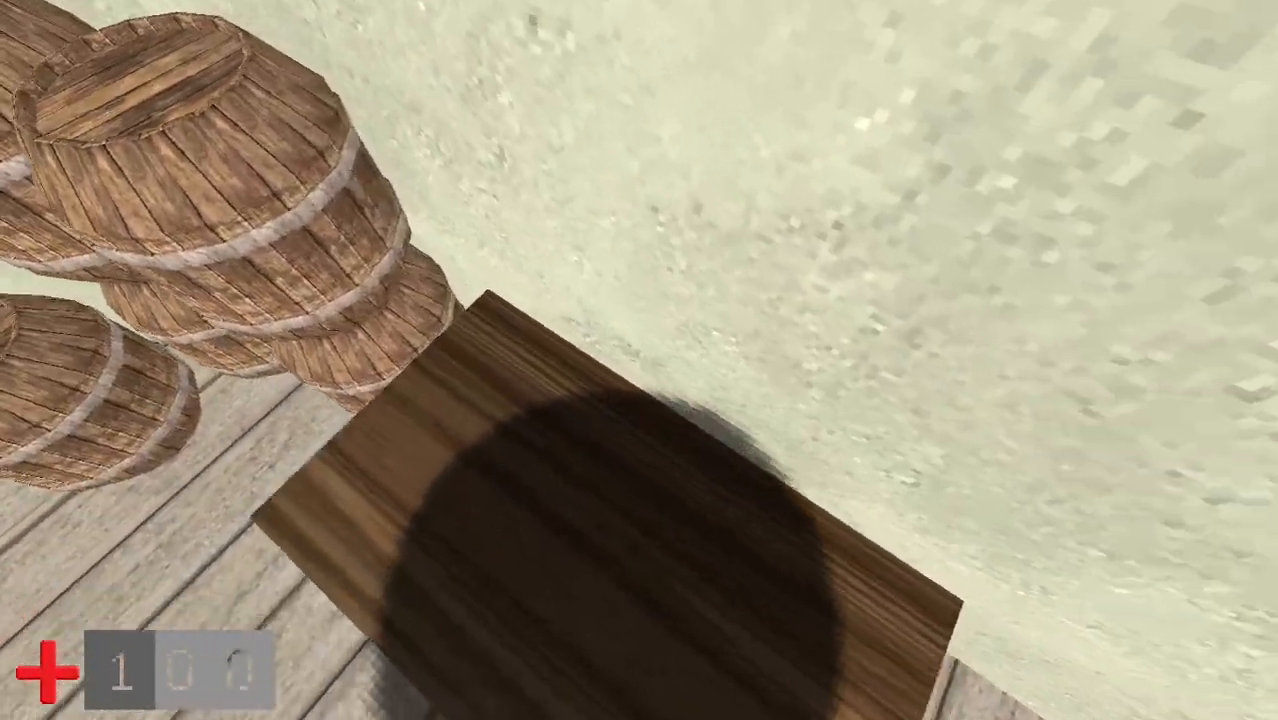
pyautogui.press('a')
pyautogui.press('s')
pyautogui.press('space')
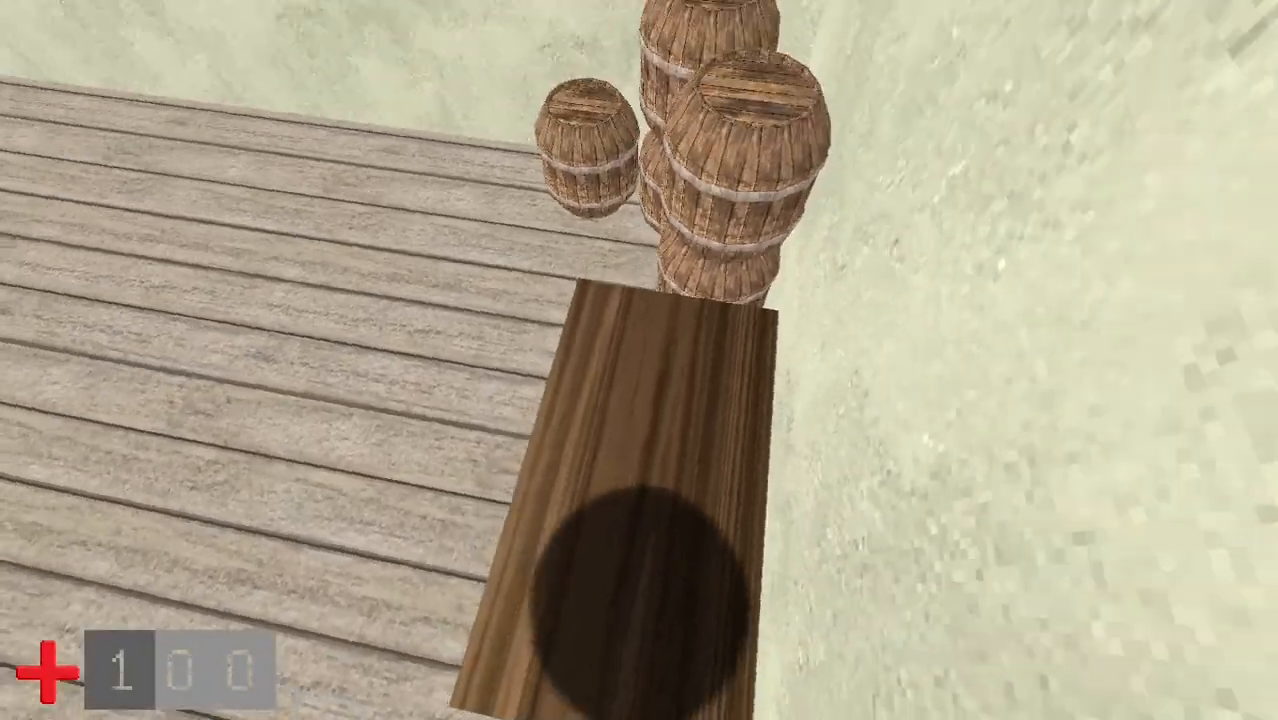
pyautogui.press('w')
pyautogui.press('space')
pyautogui.press('w')
pyautogui.press('s')
pyautogui.press('s')
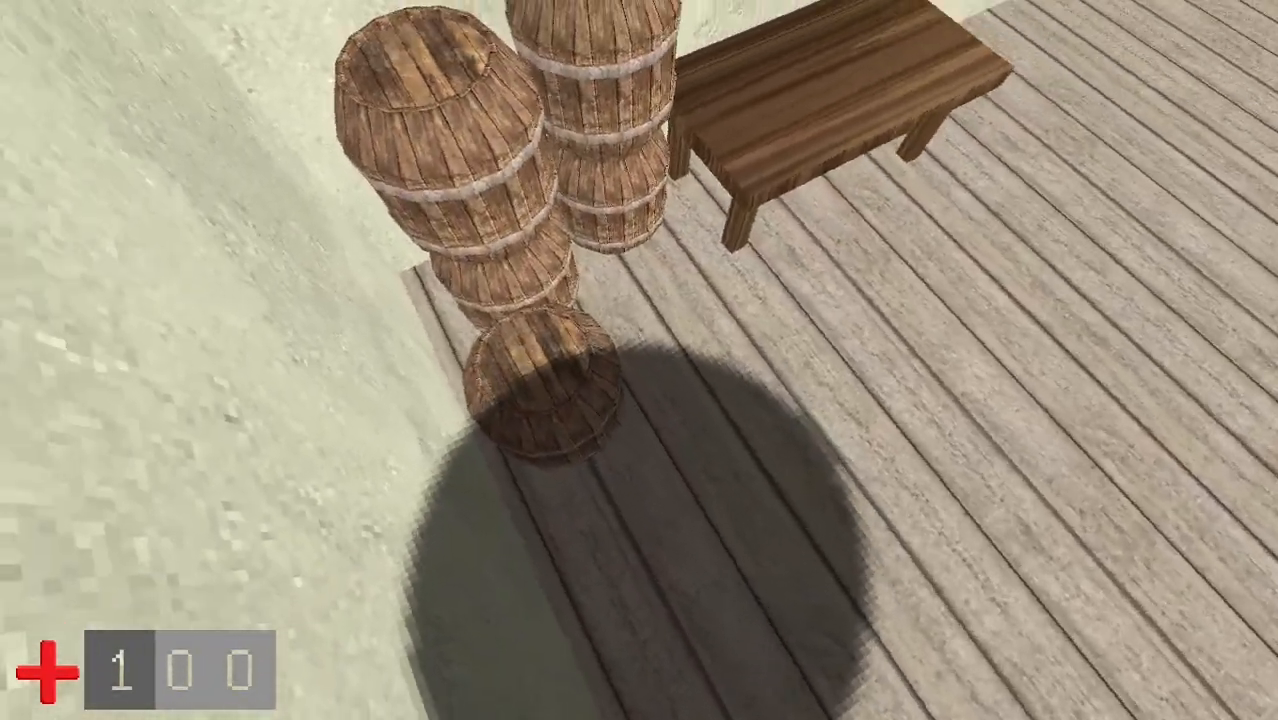
pyautogui.press('w')
pyautogui.press('d')
pyautogui.press('w')
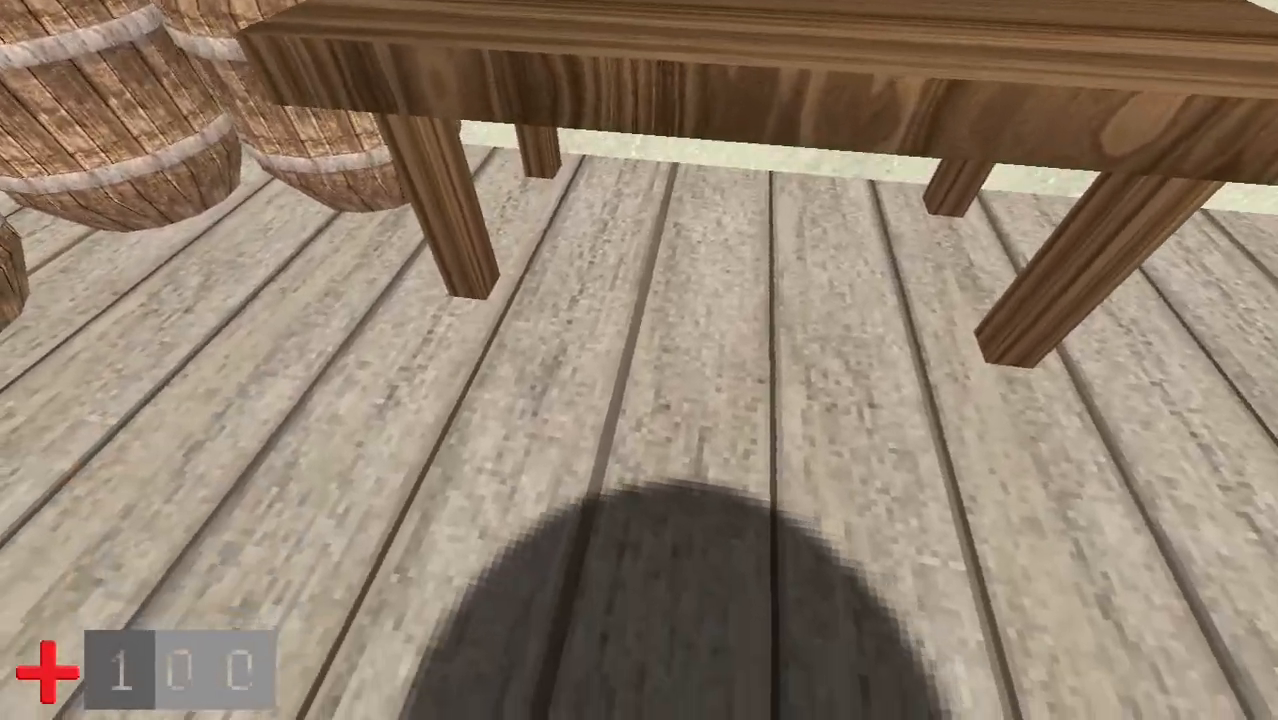
pyautogui.press('s')
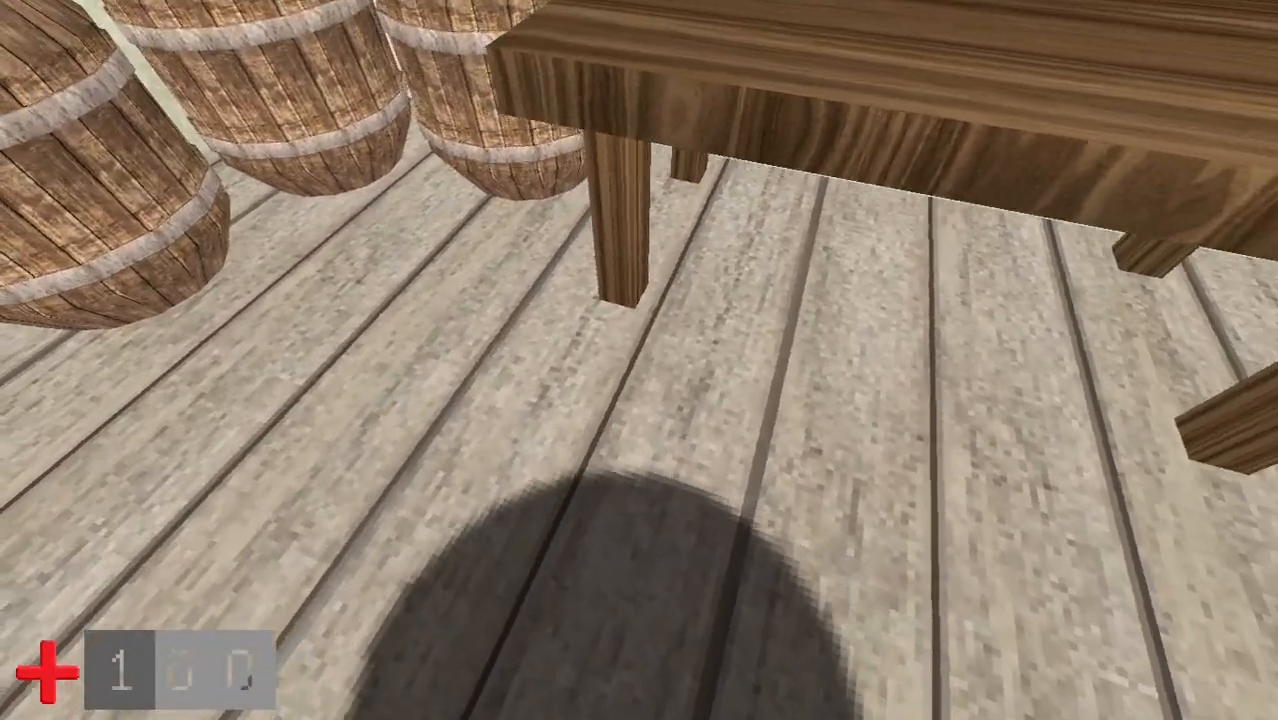
pyautogui.press('s')
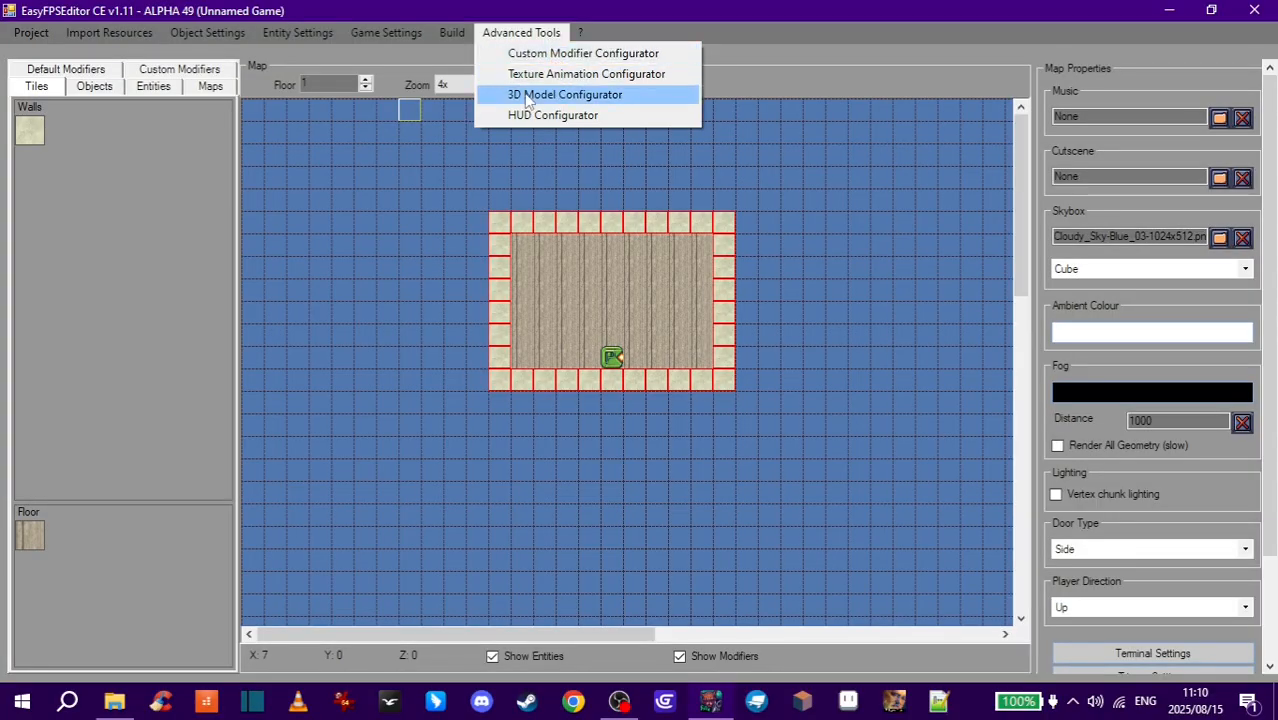
# - Open the 3D Model Configurator and set the table model's scale to 0.6
pyautogui.click(623, 100)
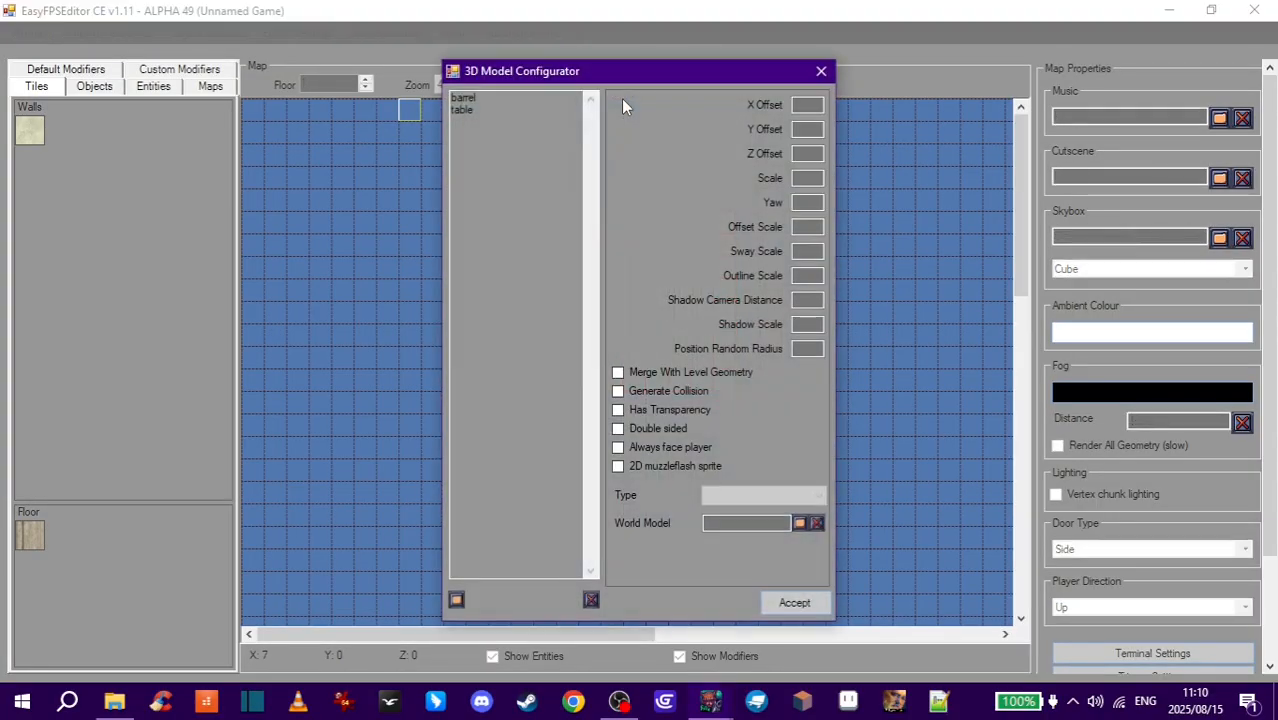
pyautogui.click(479, 110)
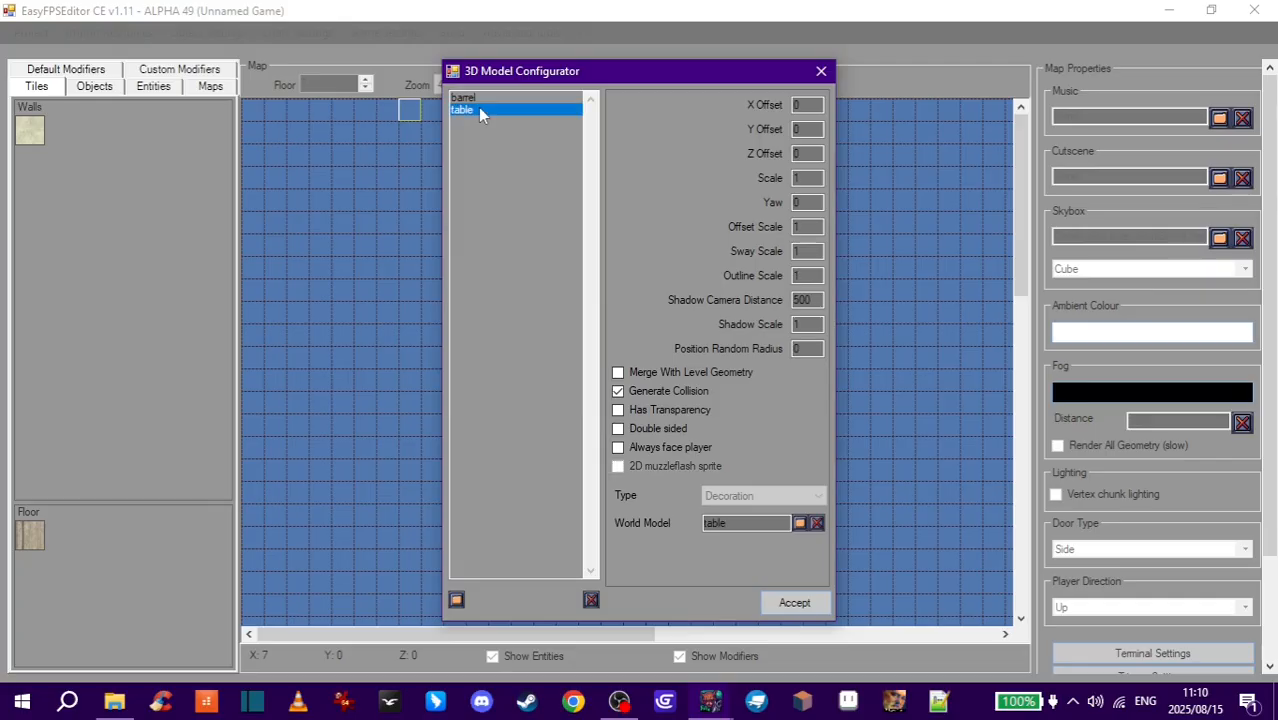
pyautogui.click(818, 179)
pyautogui.click(795, 602)
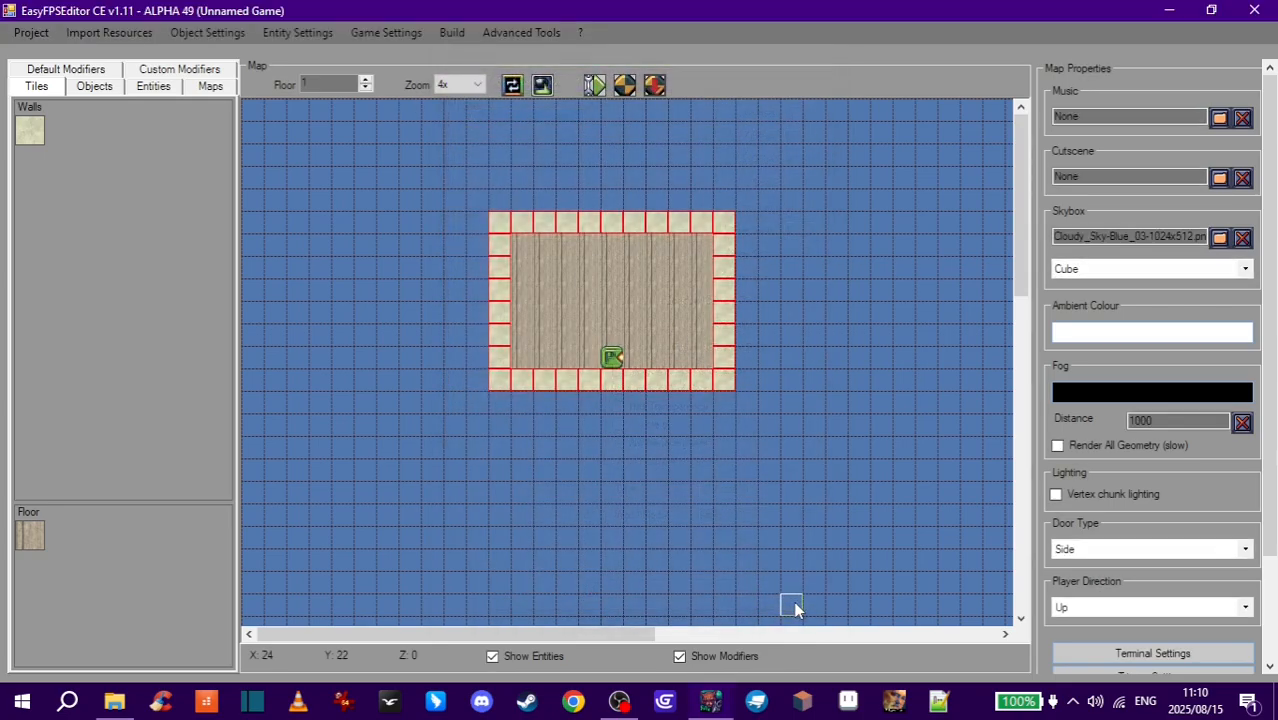
# - Reopen the 3D Model Configurator and set the barrel model's scale to 0.5
pyautogui.click(513, 35)
pyautogui.click(616, 94)
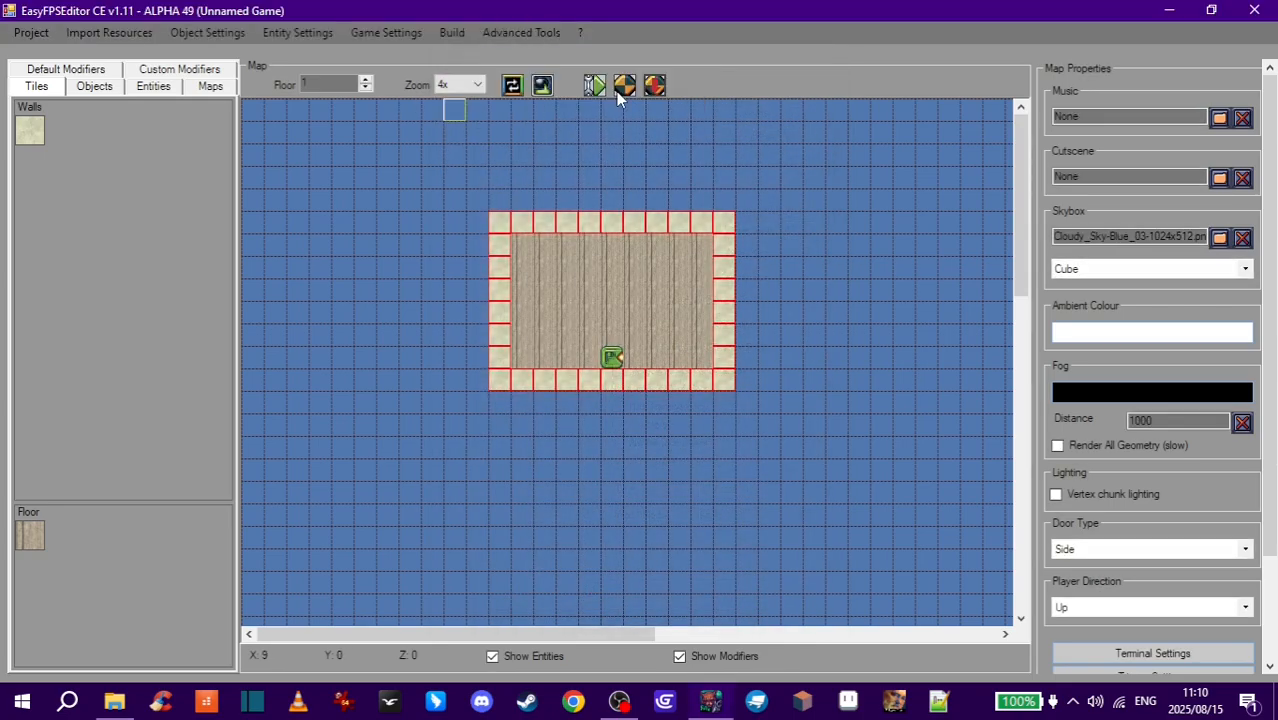
pyautogui.click(473, 110)
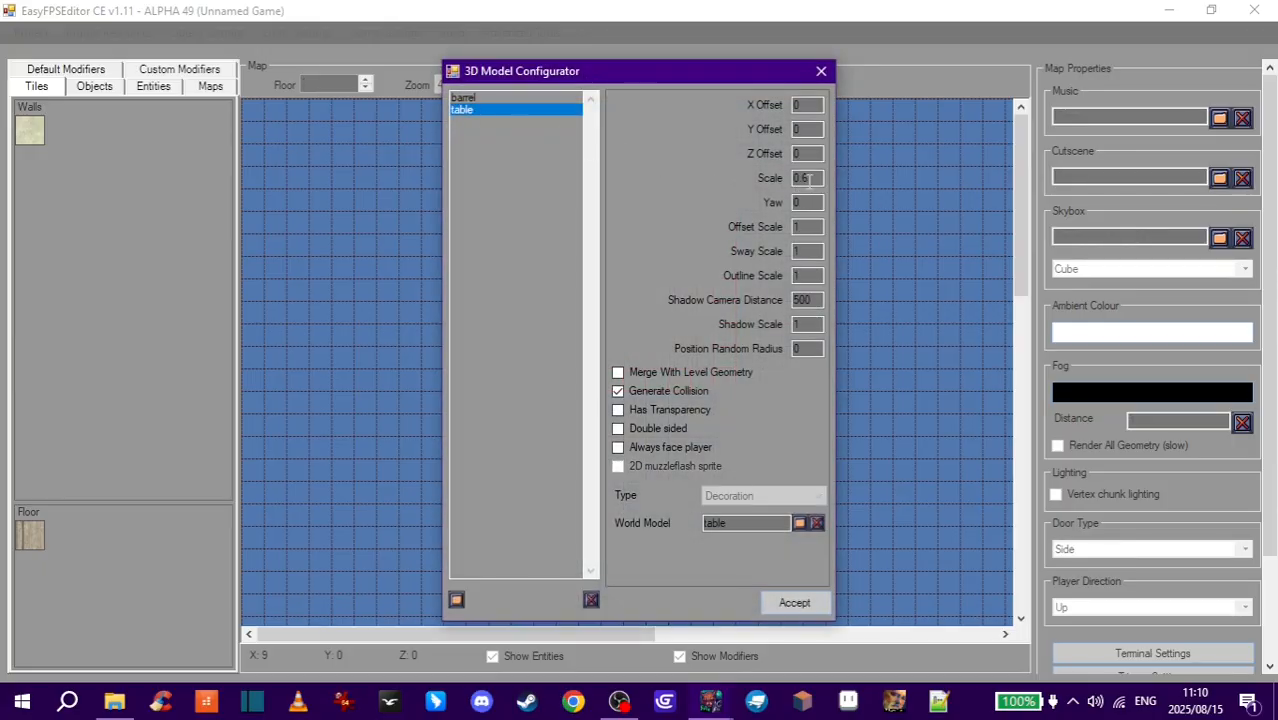
pyautogui.click(472, 98)
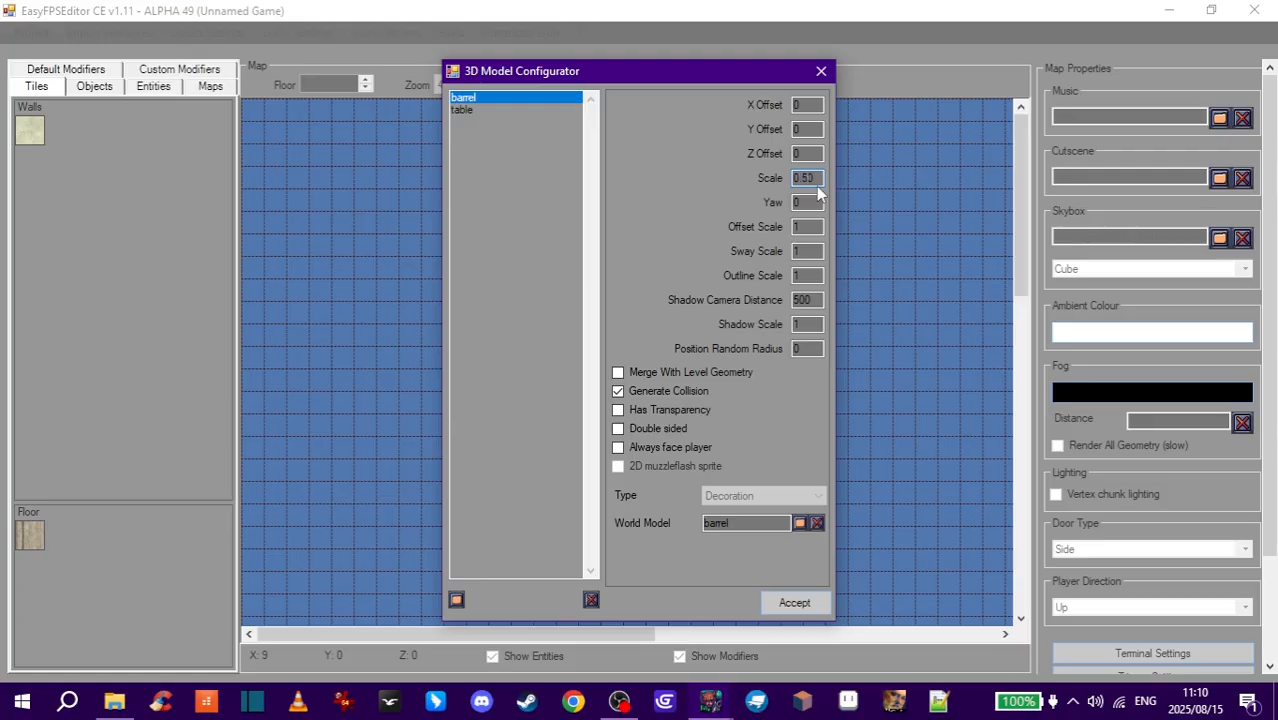
pyautogui.click(813, 180)
pyautogui.write('0.5')
pyautogui.click(795, 602)
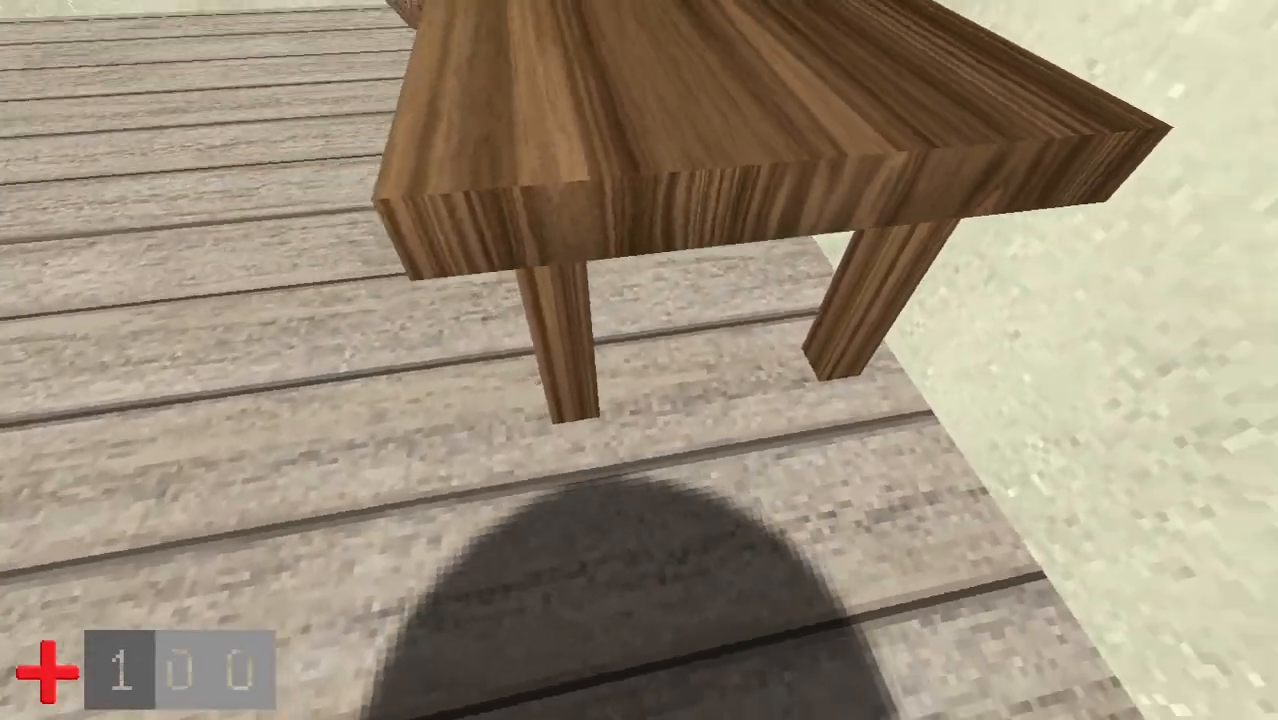
# - Walk around in-game to inspect the rescaled barrels and table, and relaunch the map test from the editor
pyautogui.press('space')
pyautogui.press('w')
pyautogui.press('w')
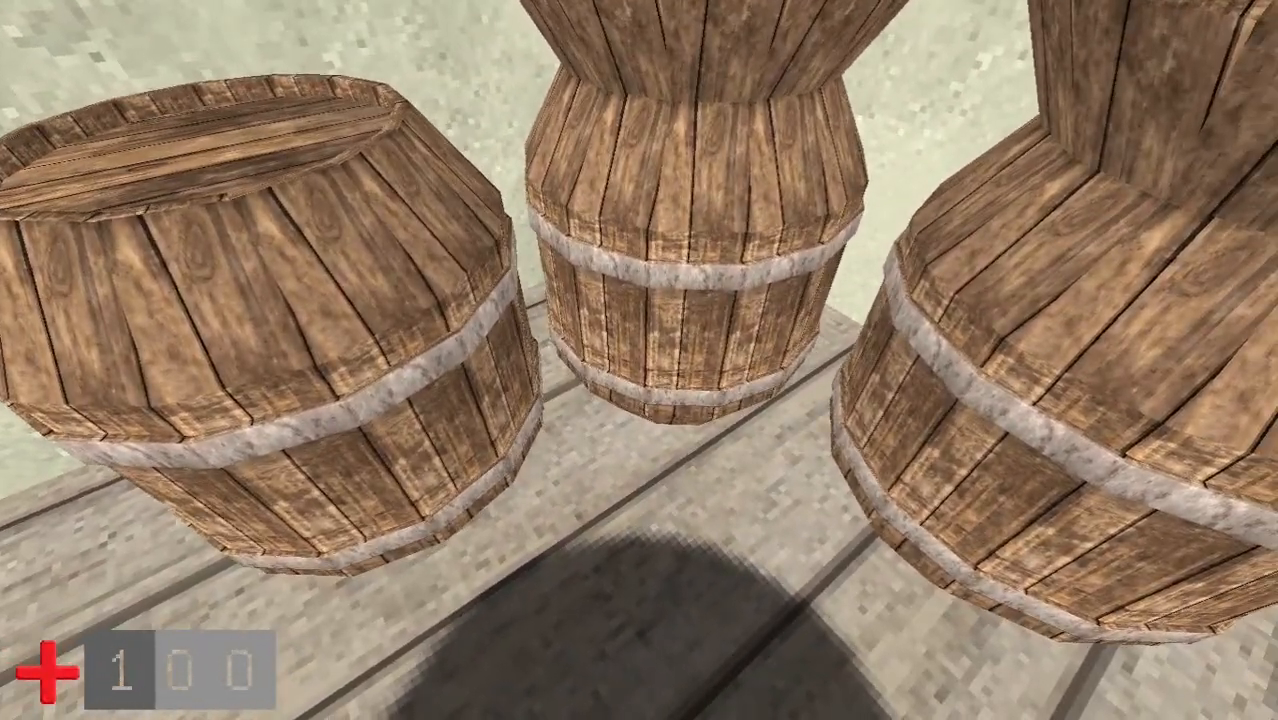
pyautogui.press('s')
pyautogui.press('w')
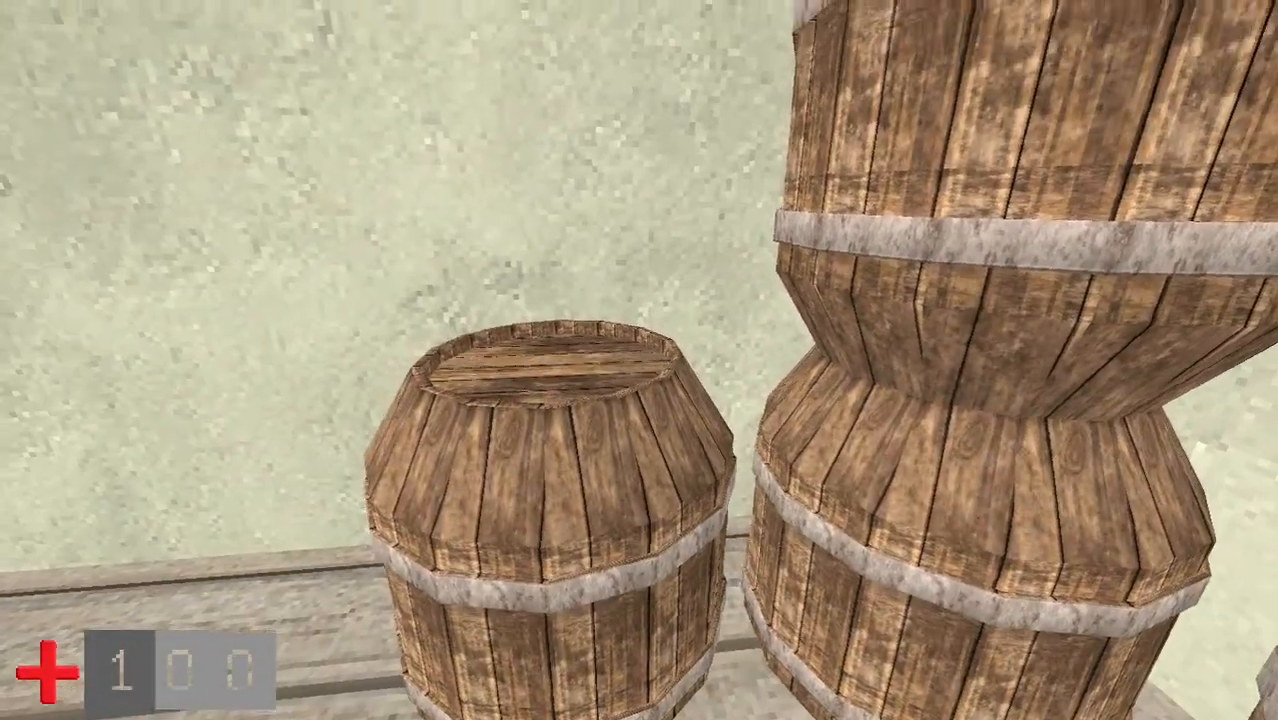
pyautogui.press('a')
pyautogui.press('w')
pyautogui.press('space')
pyautogui.press('w')
pyautogui.press('space')
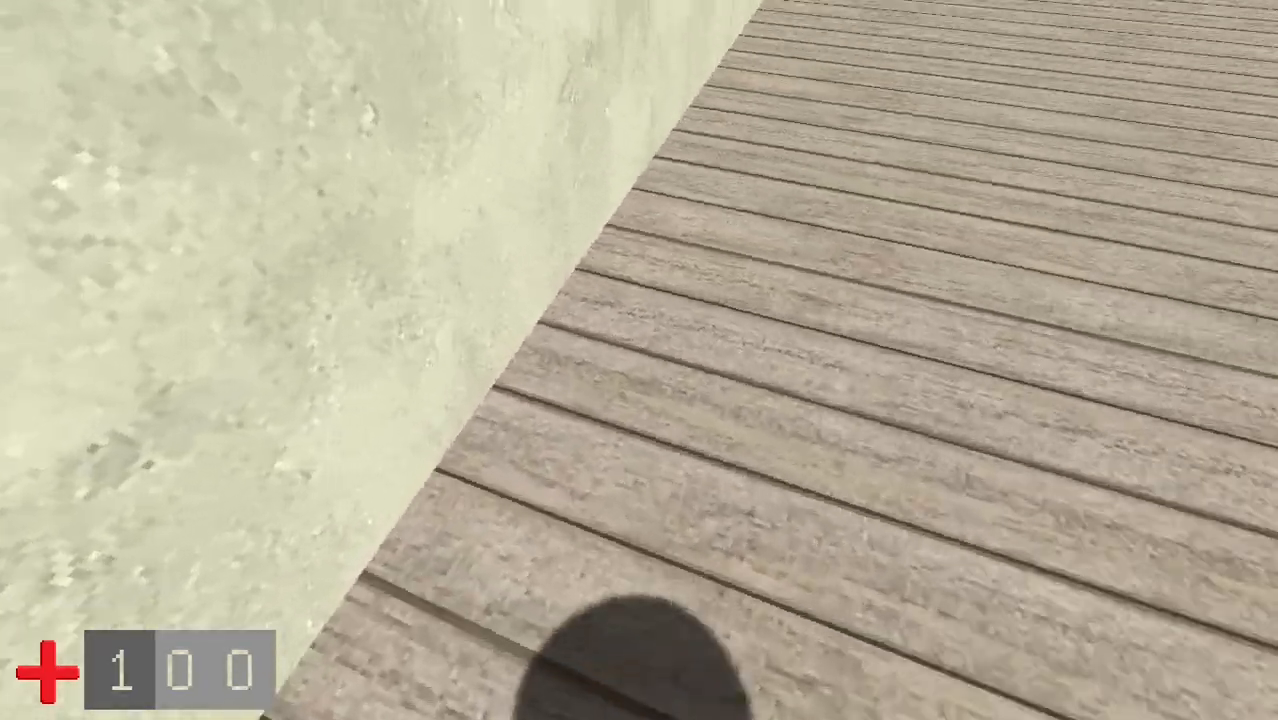
pyautogui.press('w')
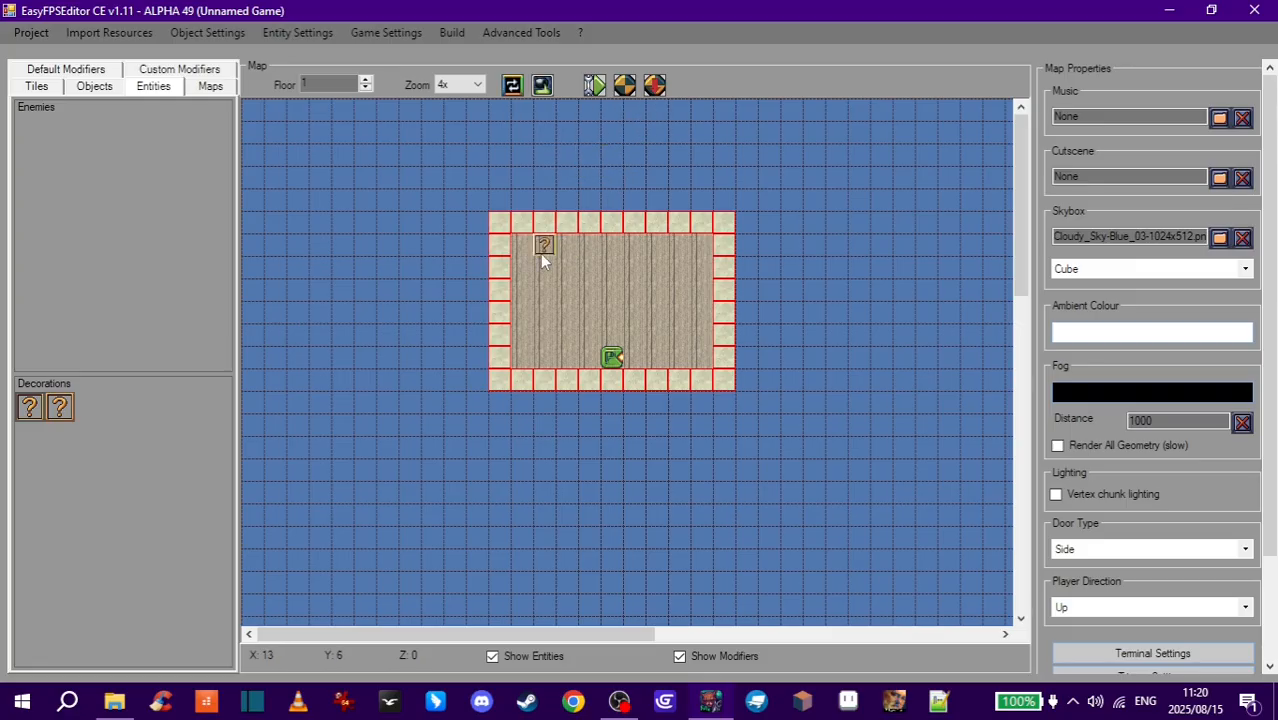
pyautogui.click(654, 86)
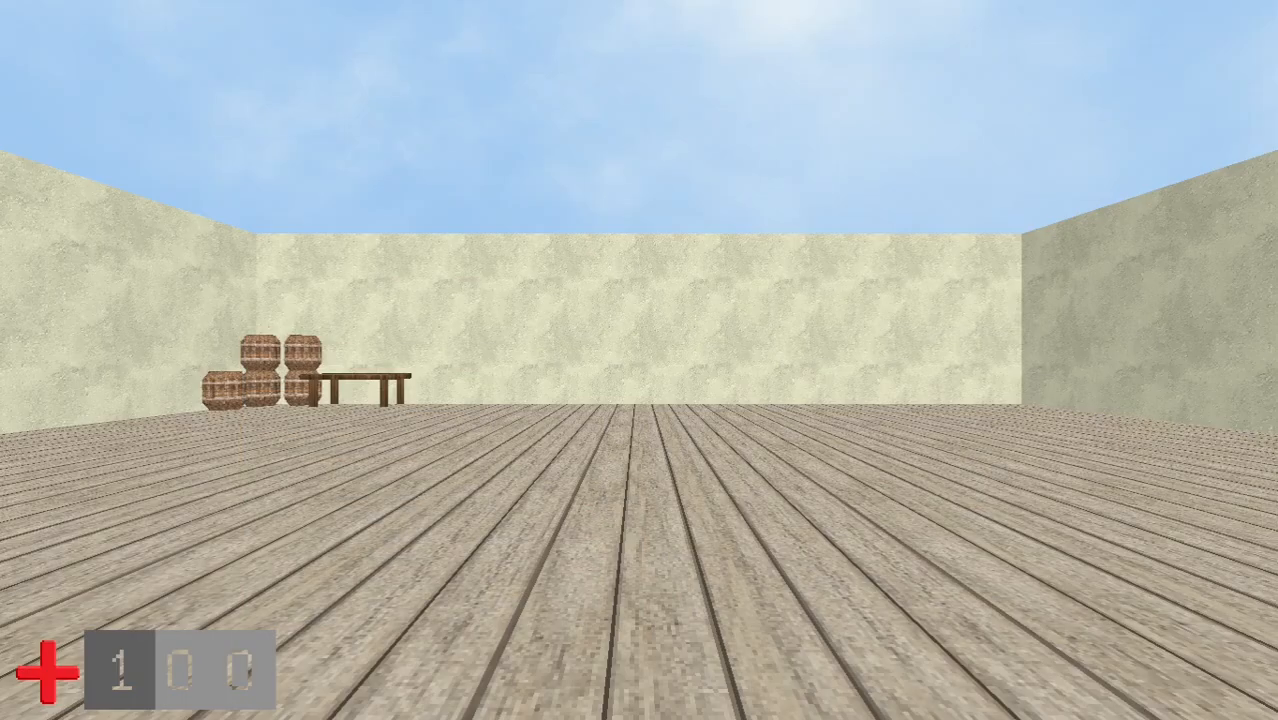
# - Enter build mode in-game and place another barrel at 0.5 scale in the far corner
pyautogui.press('w')
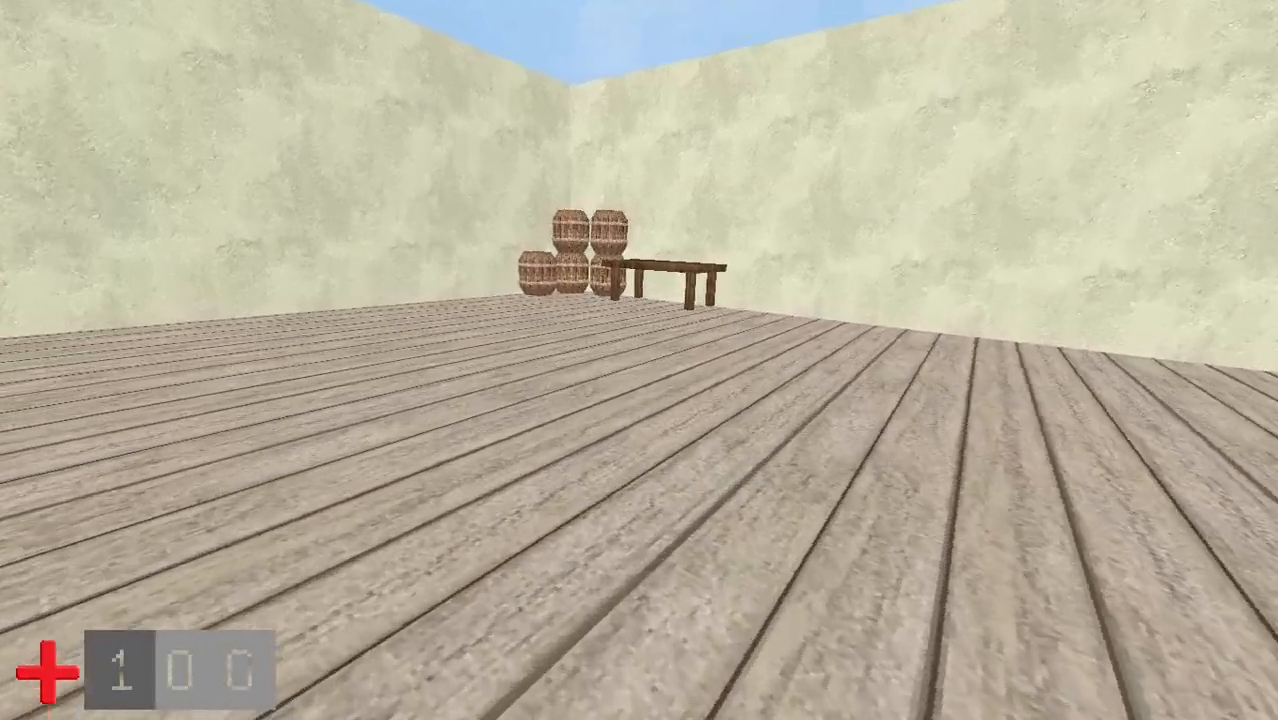
pyautogui.press('Escape')
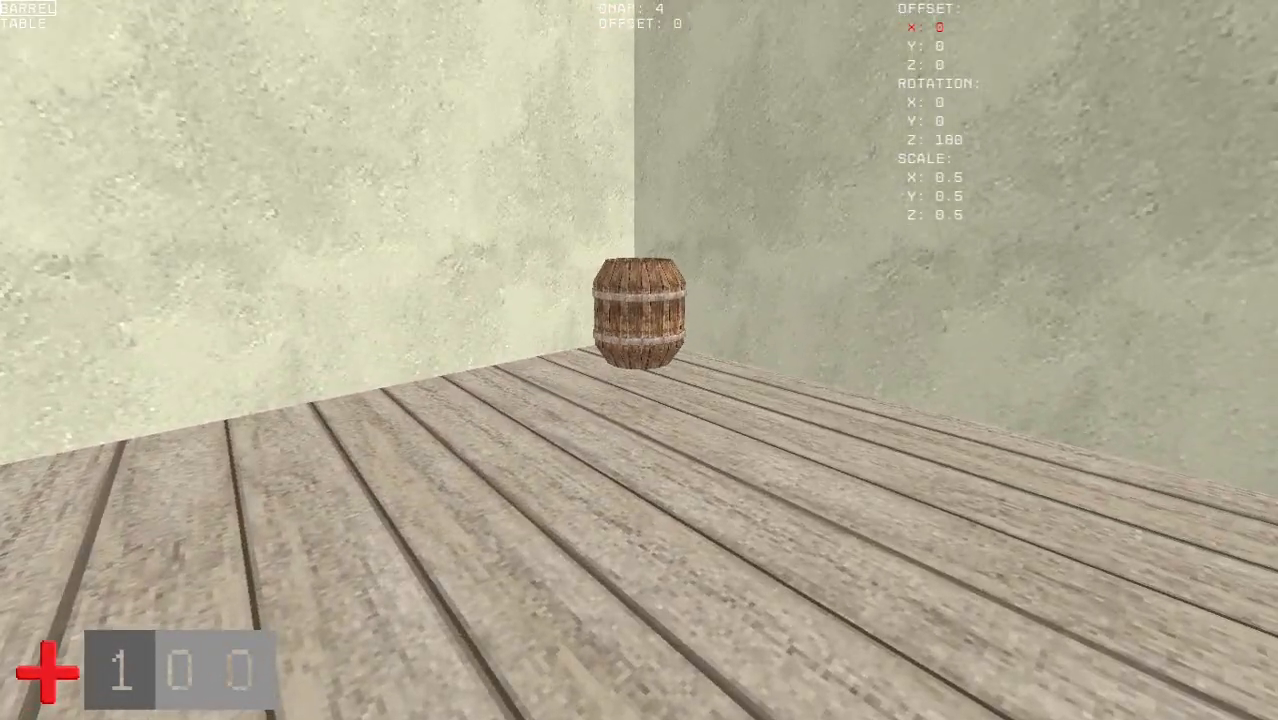
pyautogui.click(640, 360)
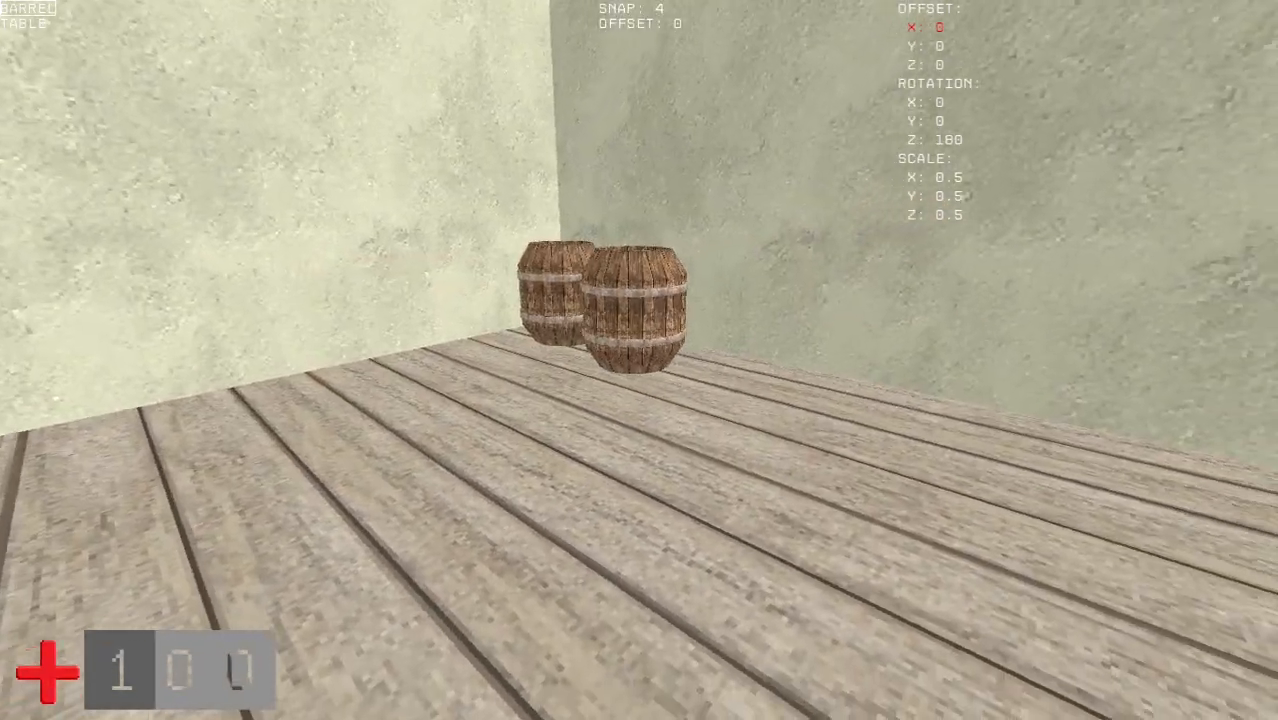
# - Switch to the table decoration, rotate it to 270 degrees on Z, and place it beside the new barrels
pyautogui.press('w')
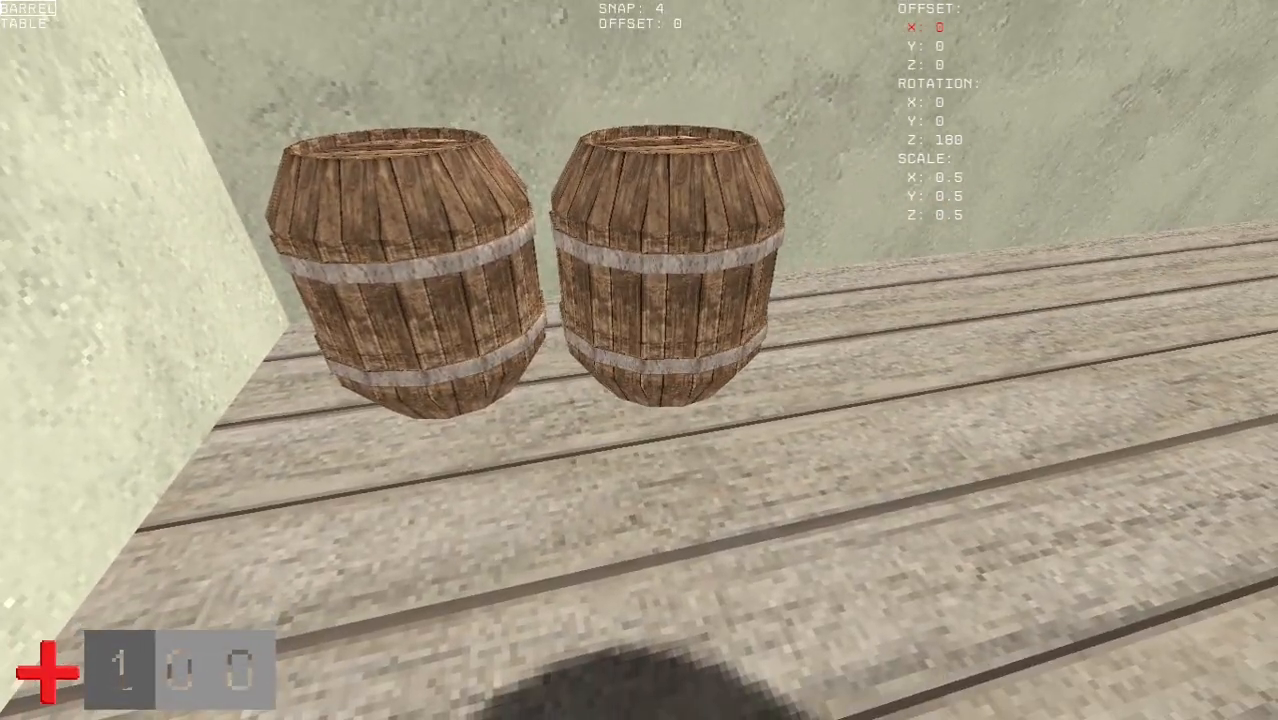
pyautogui.press('Down')
pyautogui.press('Down')
pyautogui.press('Down')
pyautogui.press('Down')
pyautogui.press('Down')
pyautogui.press('Right')
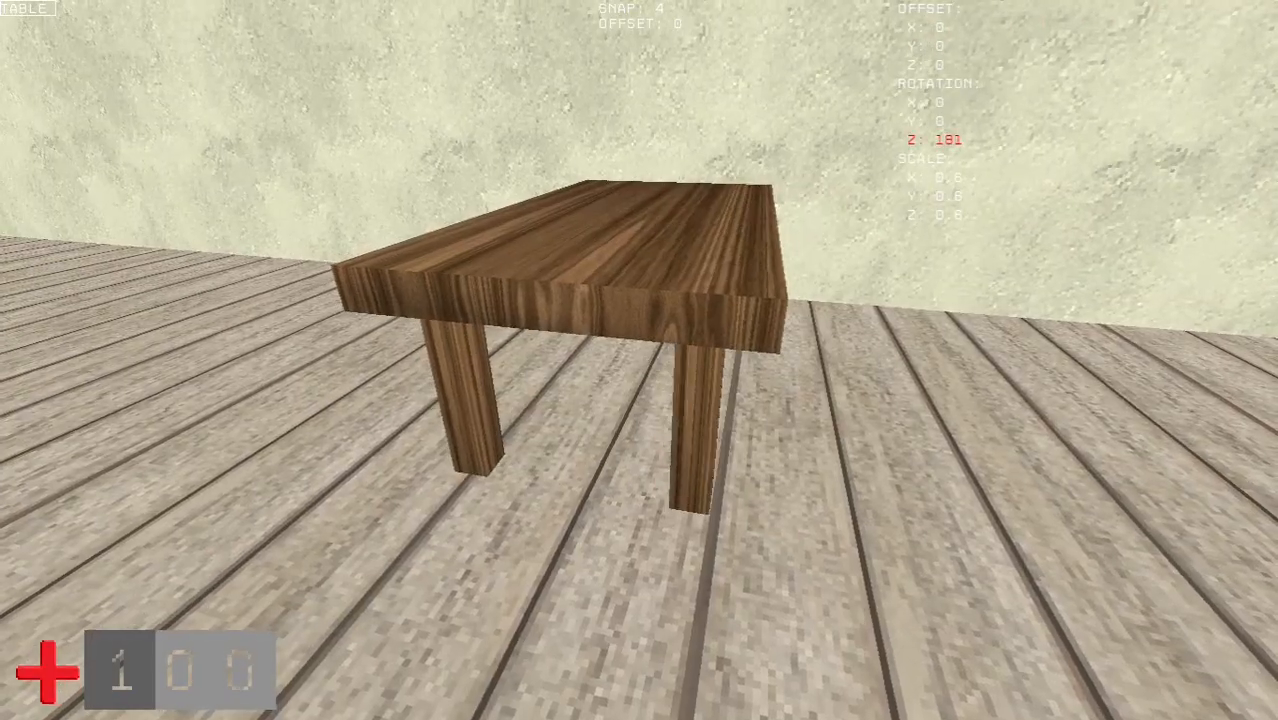
pyautogui.press('Right')
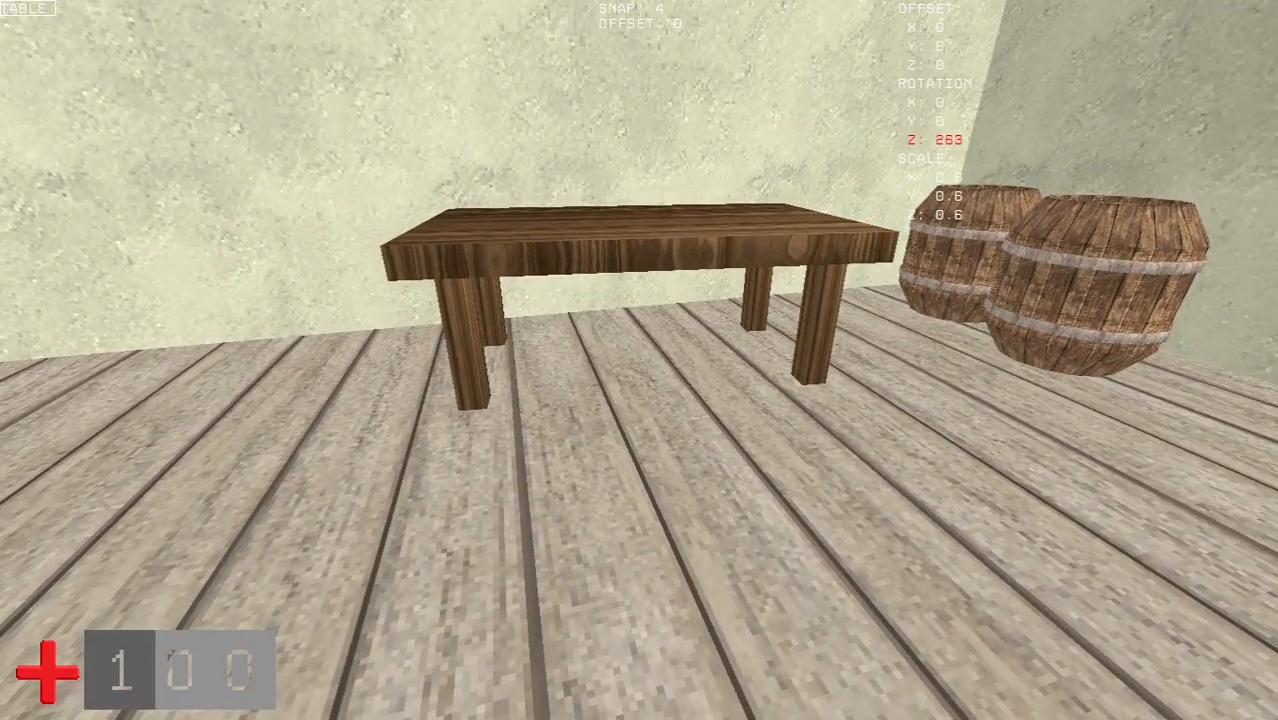
pyautogui.press('Right')
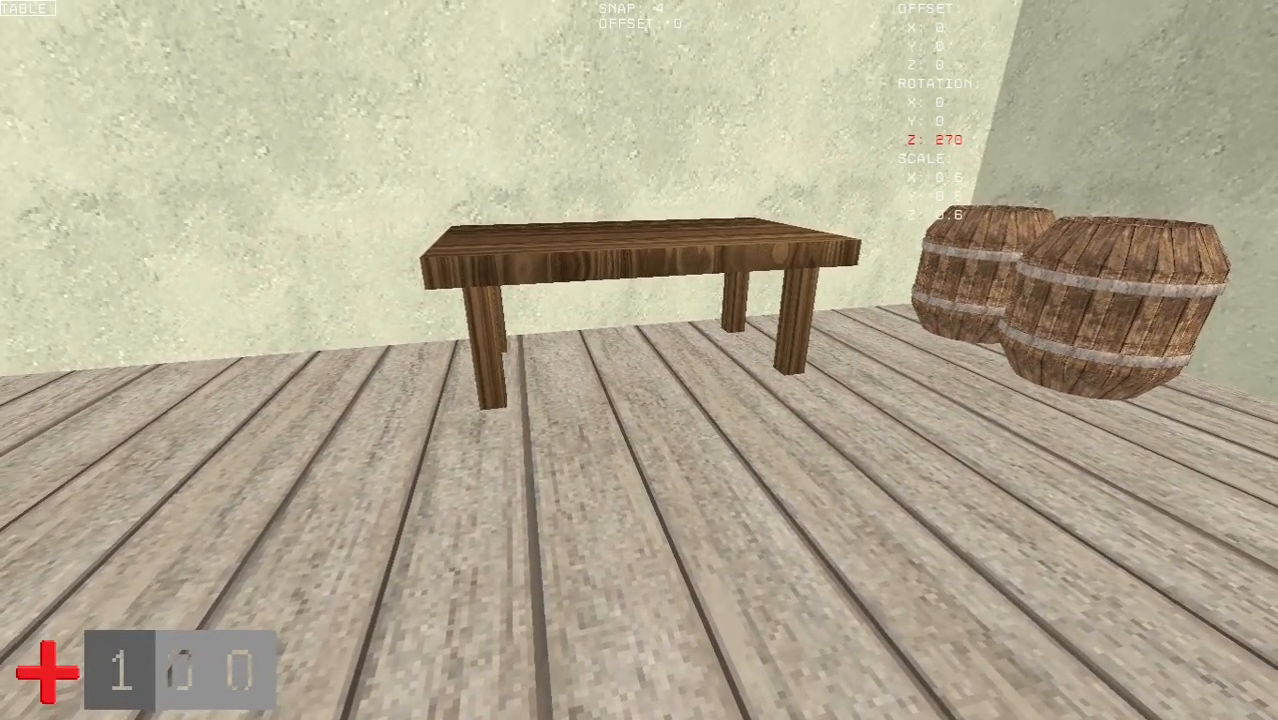
pyautogui.click(639, 360)
# - Place a second table raised to a Z offset of 22, then run the build save command
pyautogui.press('Up')
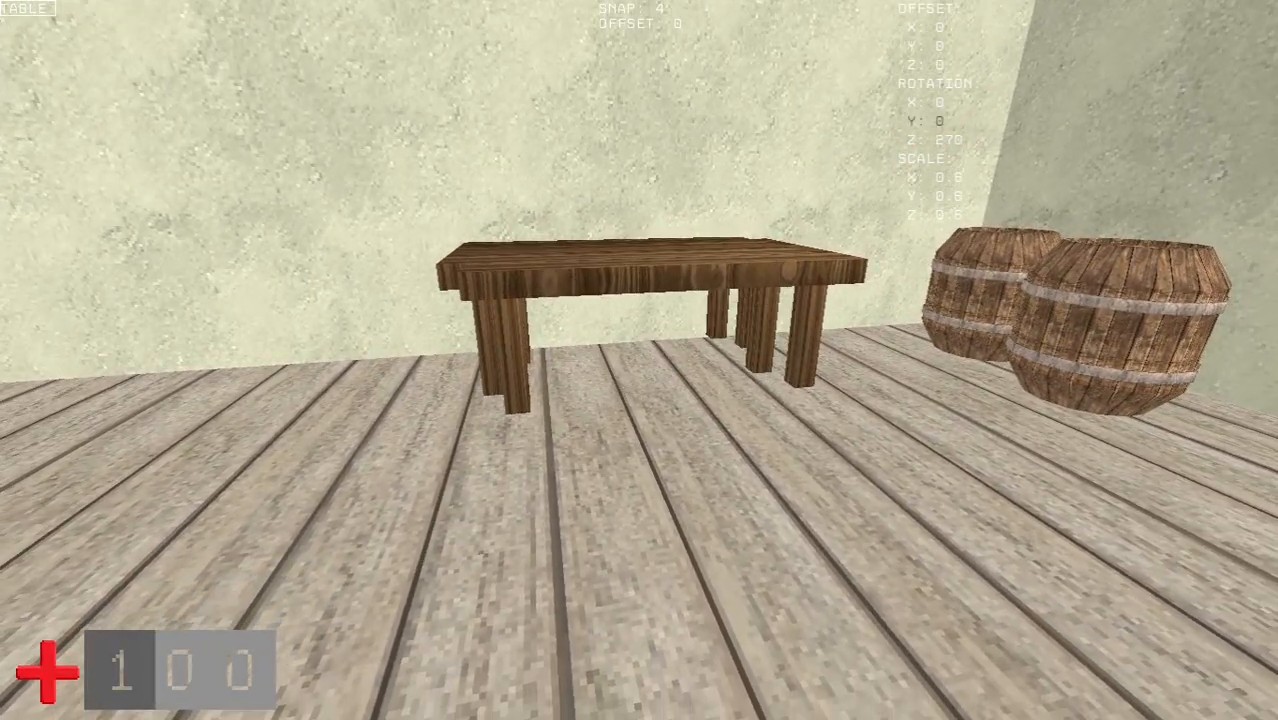
pyautogui.press('Right')
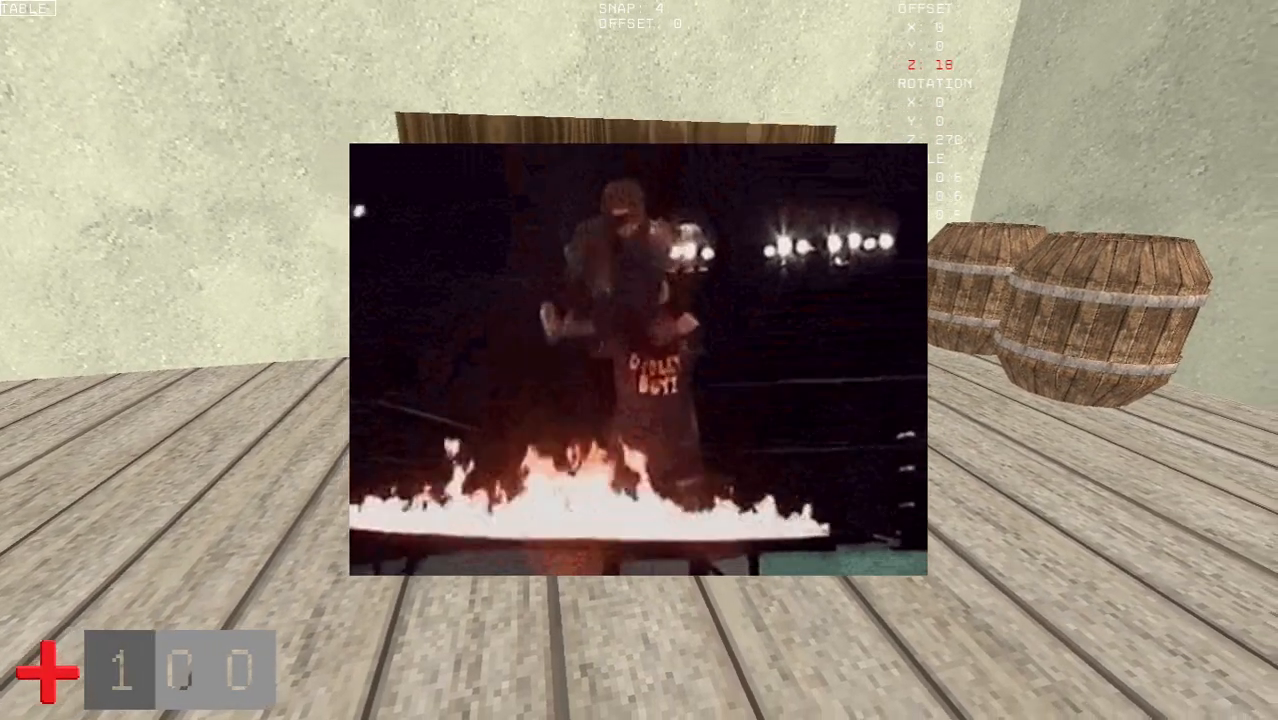
pyautogui.press('Left')
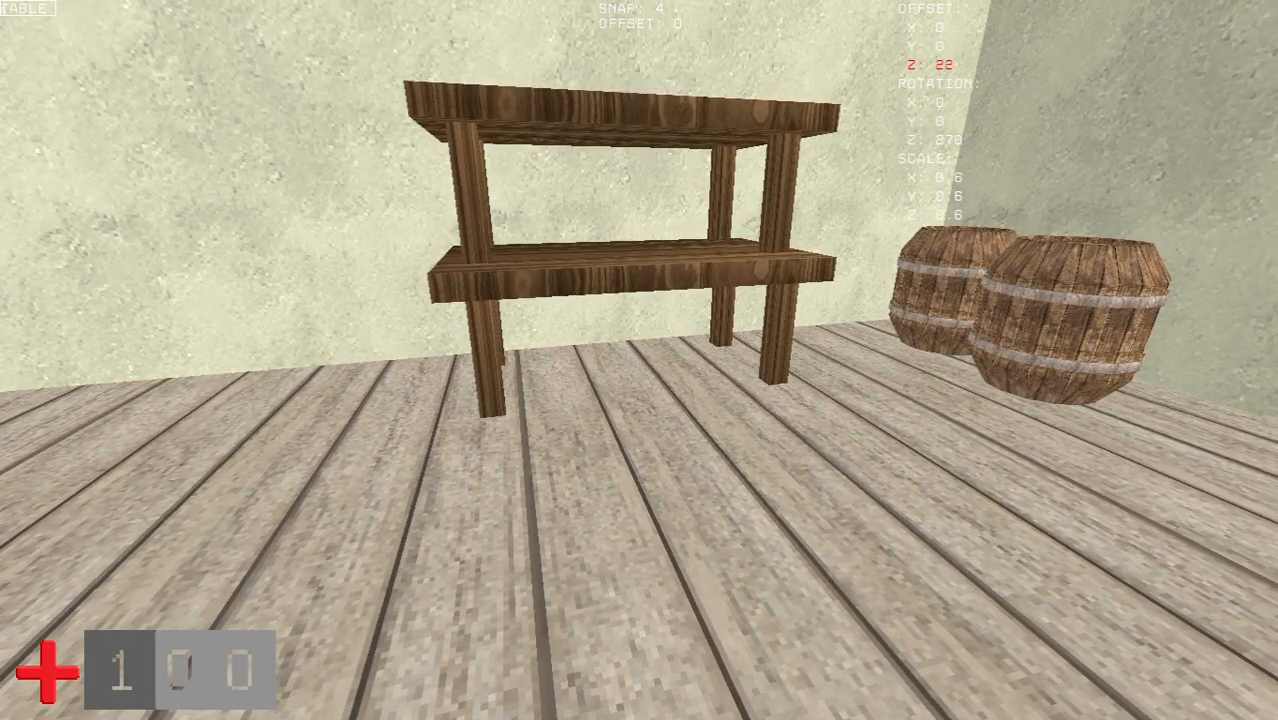
pyautogui.click(639, 360)
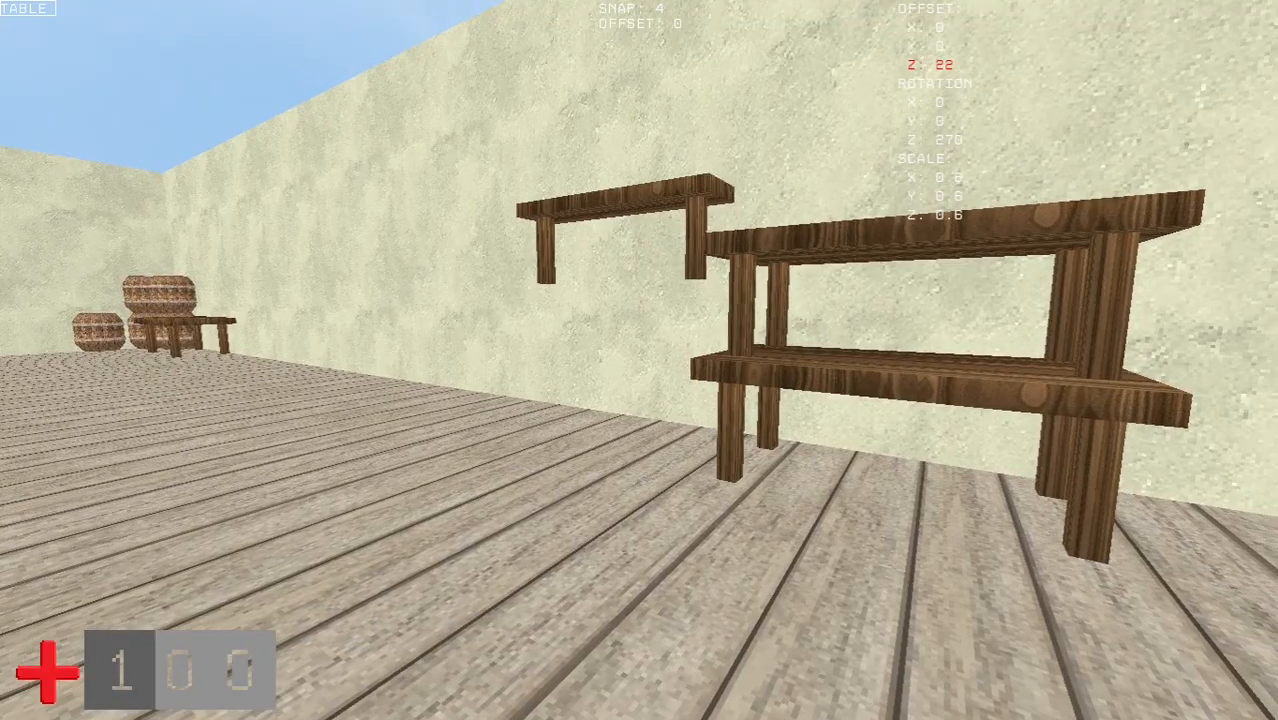
pyautogui.write('D SAVE')
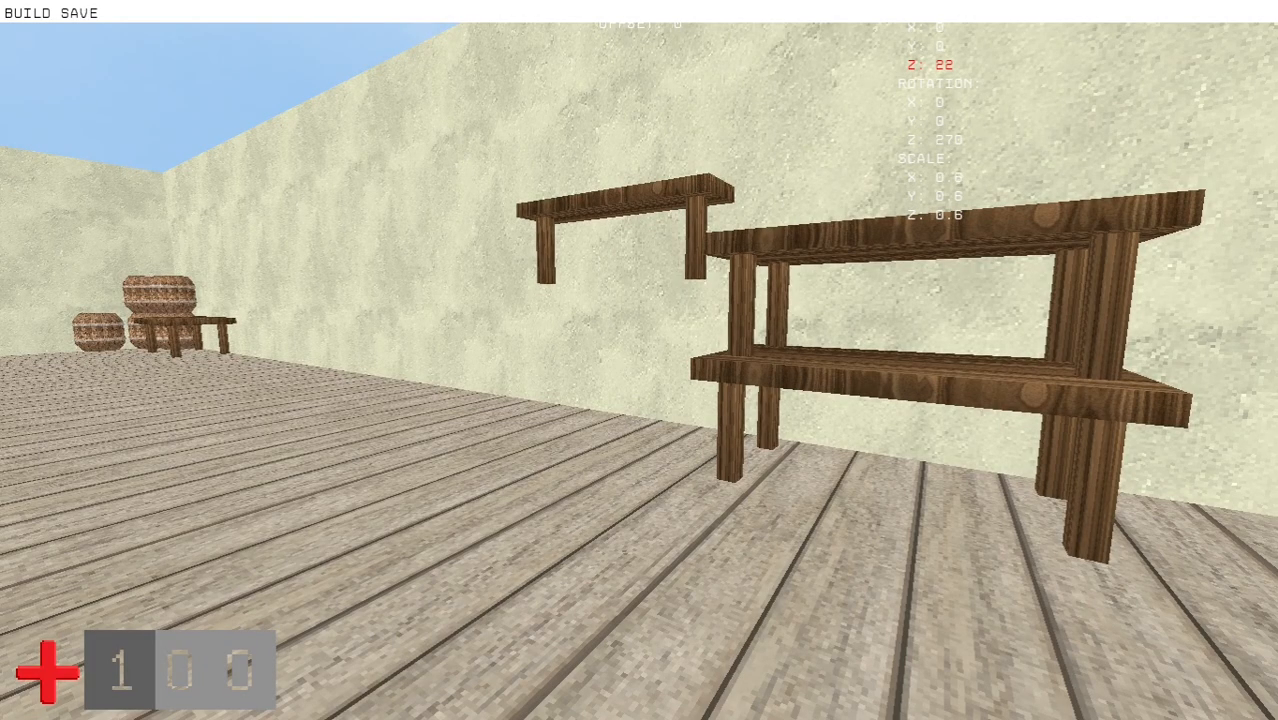
pyautogui.press('Return')
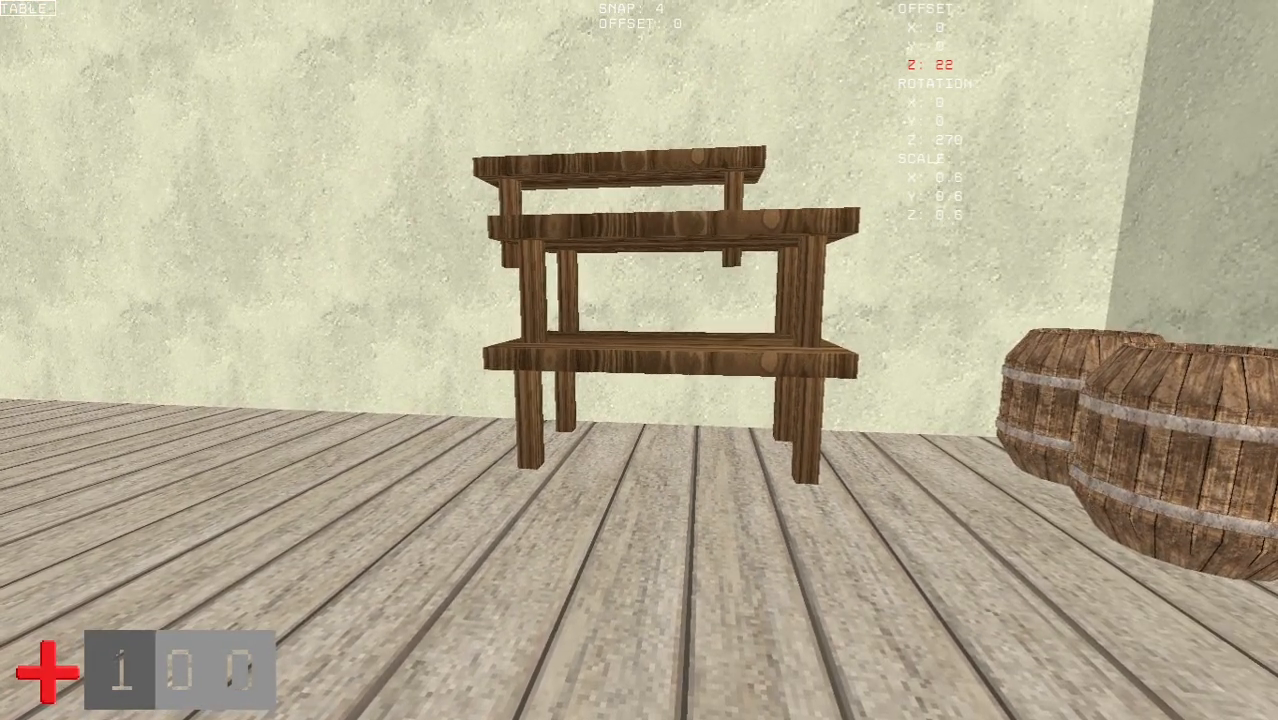
# - Open the project's Scripts folder and load TutorialMap.script and TutorialMapEnt.script into the text editor
pyautogui.hotkey('alt', 'Tab')
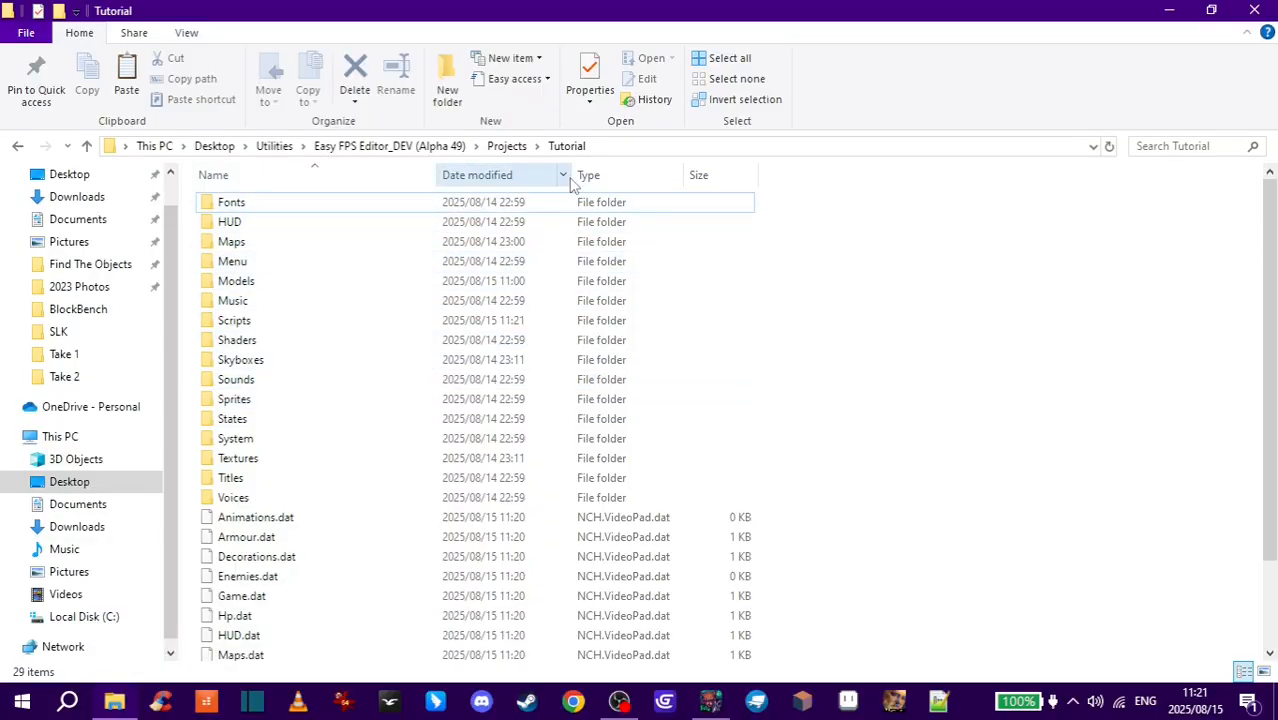
pyautogui.doubleClick(245, 322)
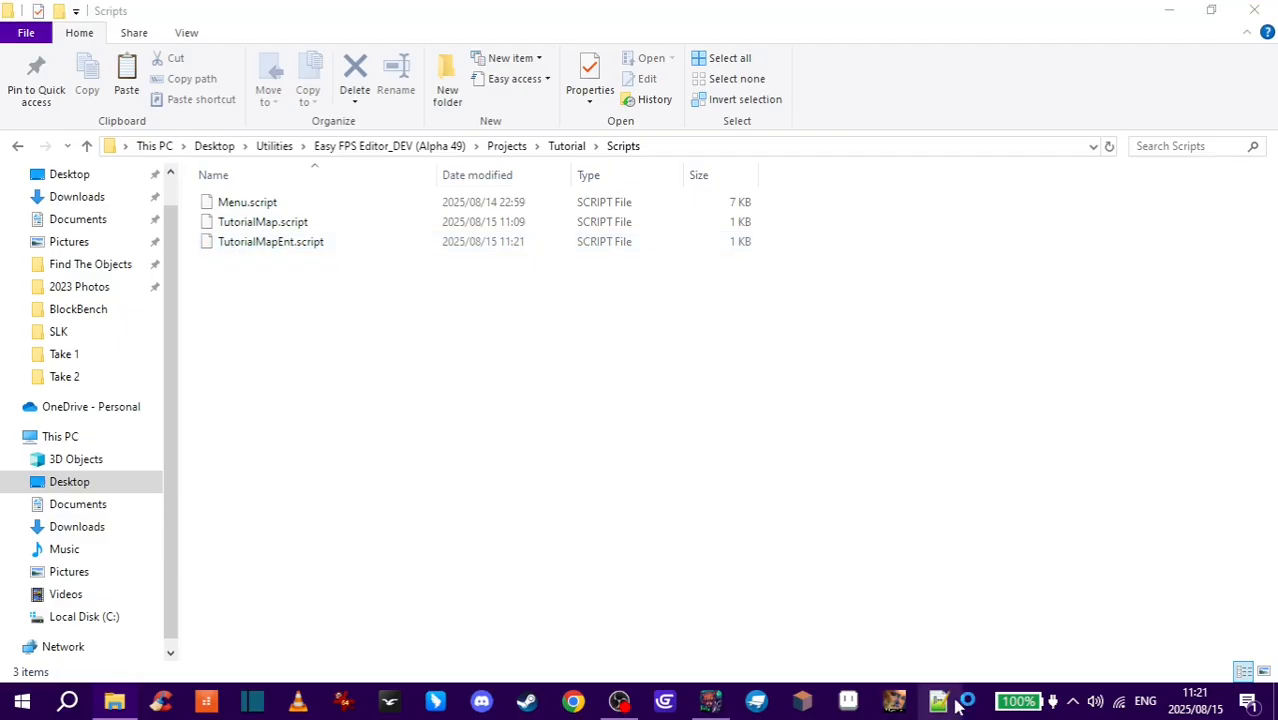
pyautogui.moveTo(250, 222); pyautogui.dragTo(688, 245)
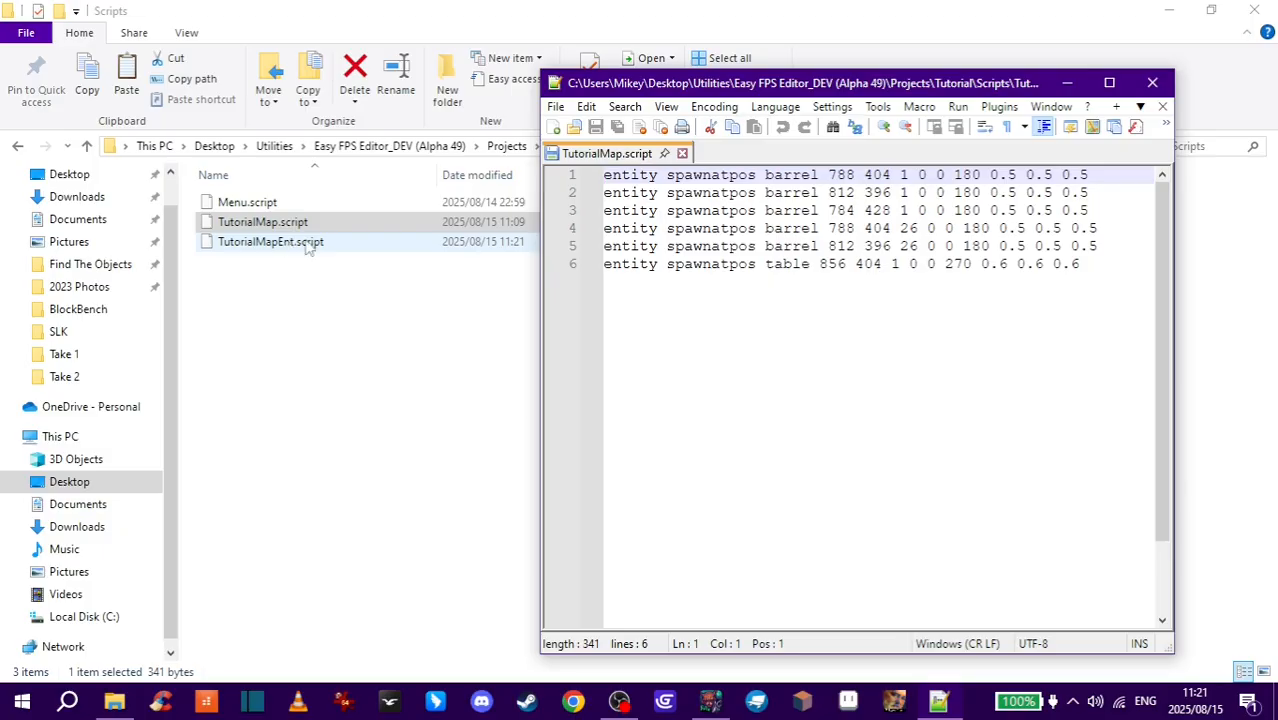
pyautogui.moveTo(295, 245); pyautogui.dragTo(700, 195)
# - Copy the four entity lines from TutorialMapEnt.script and paste them on a new line at the end of TutorialMap.script
pyautogui.moveTo(1109, 249); pyautogui.dragTo(604, 193)
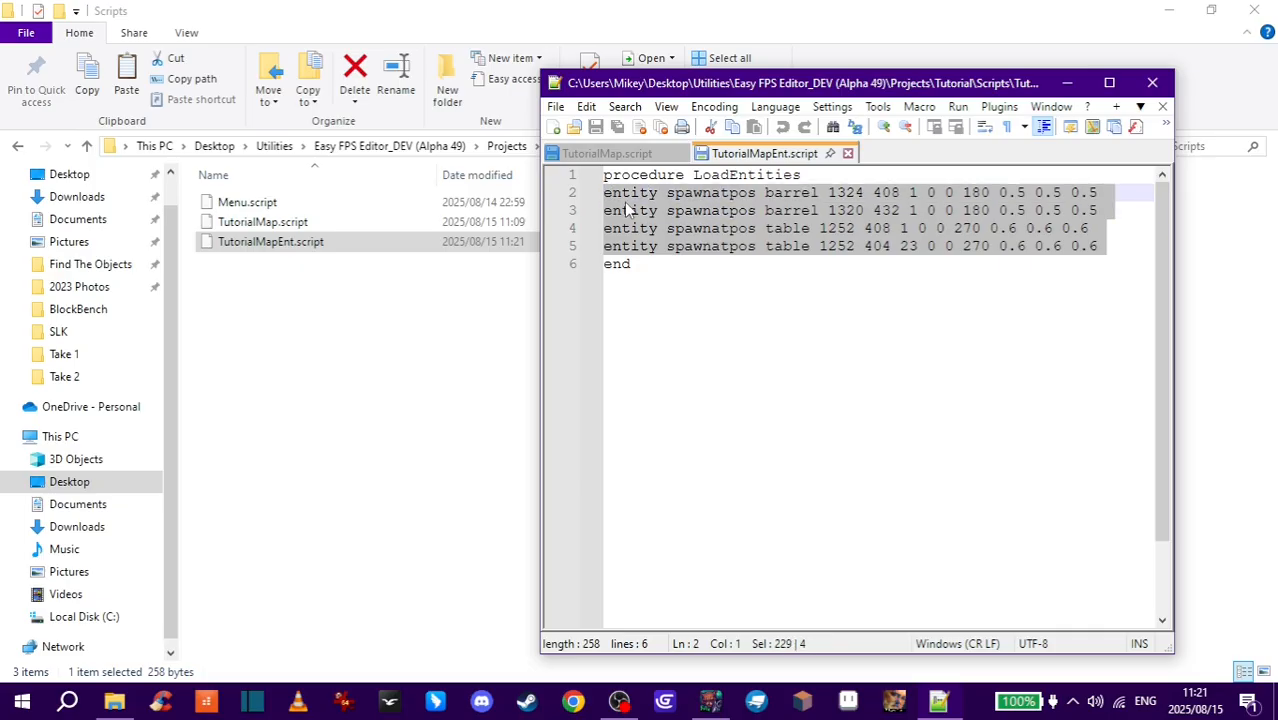
pyautogui.hotkey('ctrl', 'c')
pyautogui.click(620, 154)
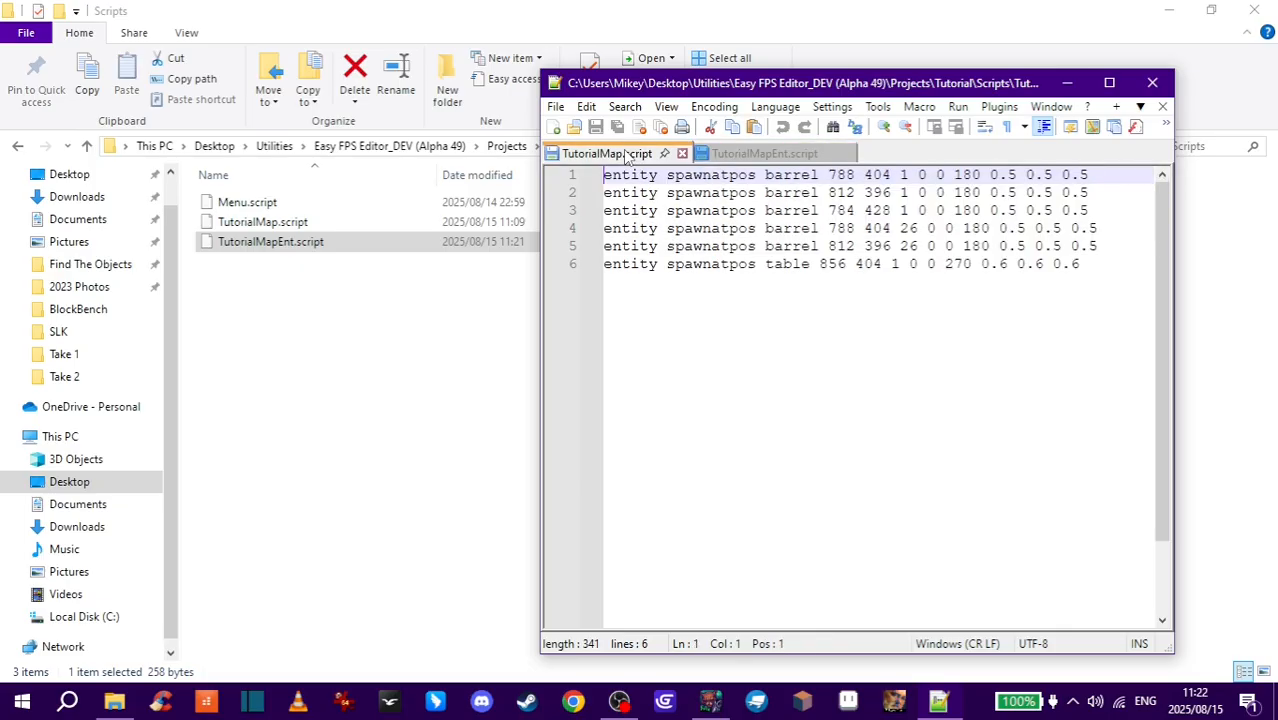
pyautogui.click(1093, 262)
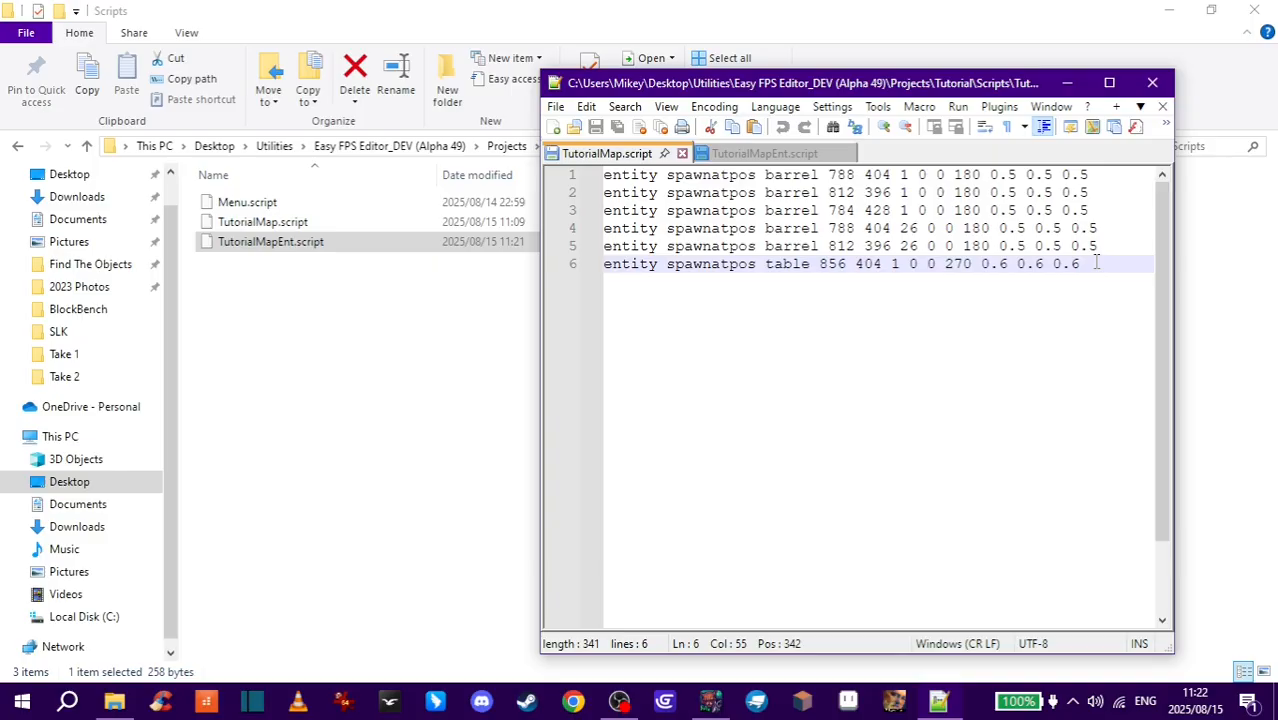
pyautogui.press('Return')
pyautogui.hotkey('ctrl', 'v')
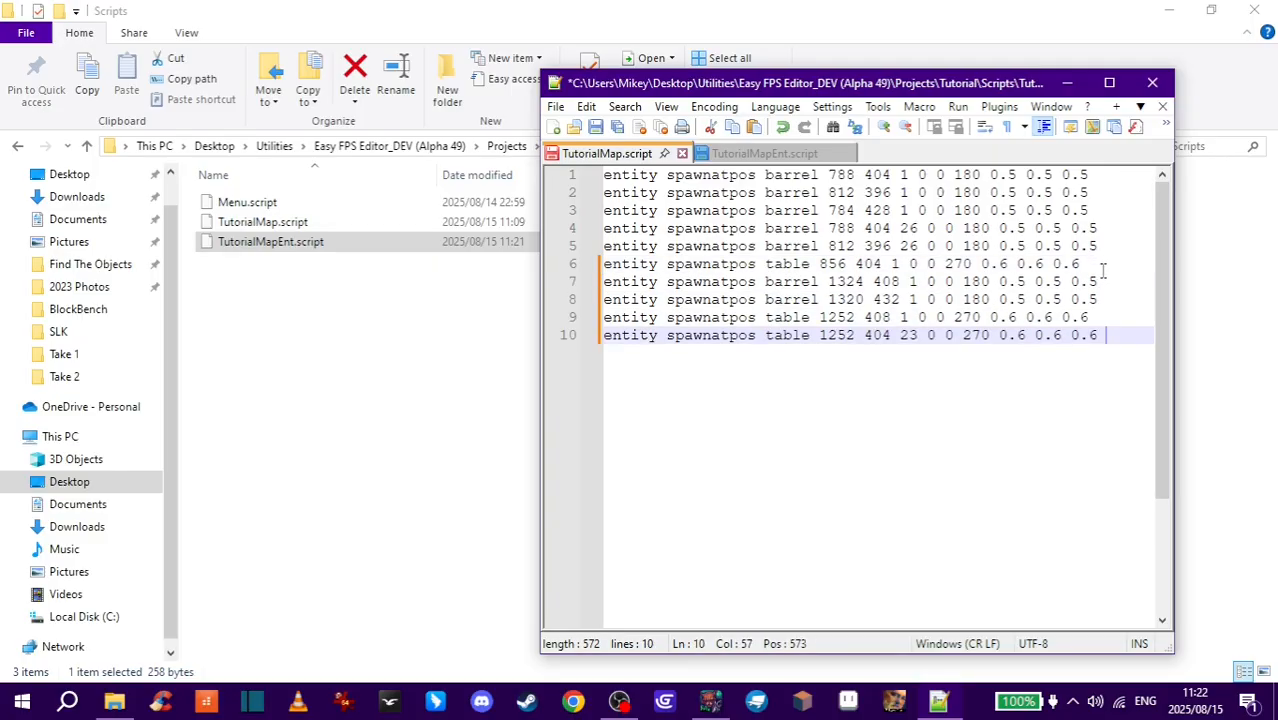
# - Save and close TutorialMap.script, and delete the TutorialMapEnt.script file
pyautogui.click(596, 129)
pyautogui.click(1152, 83)
pyautogui.press('Delete')
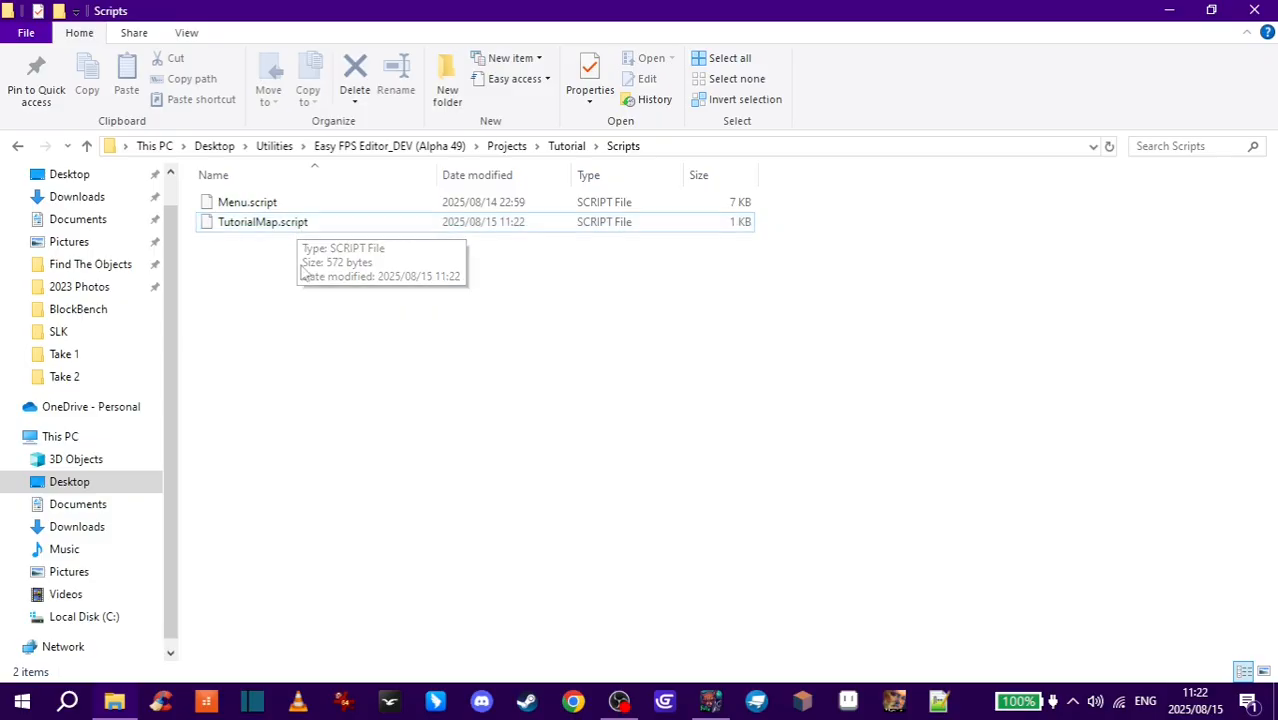
# - Back in the map editor, place a decoration near the room's centre and test the current map
pyautogui.click(710, 700)
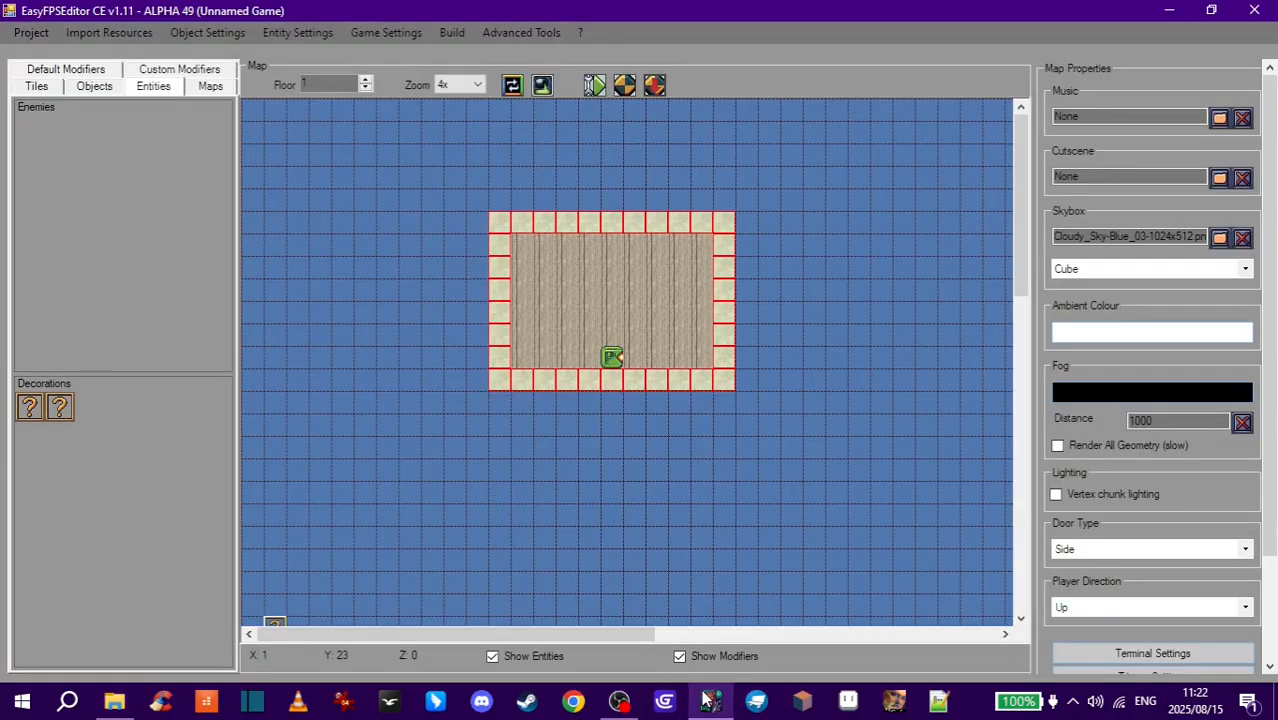
pyautogui.moveTo(640, 320); pyautogui.dragTo(553, 313)
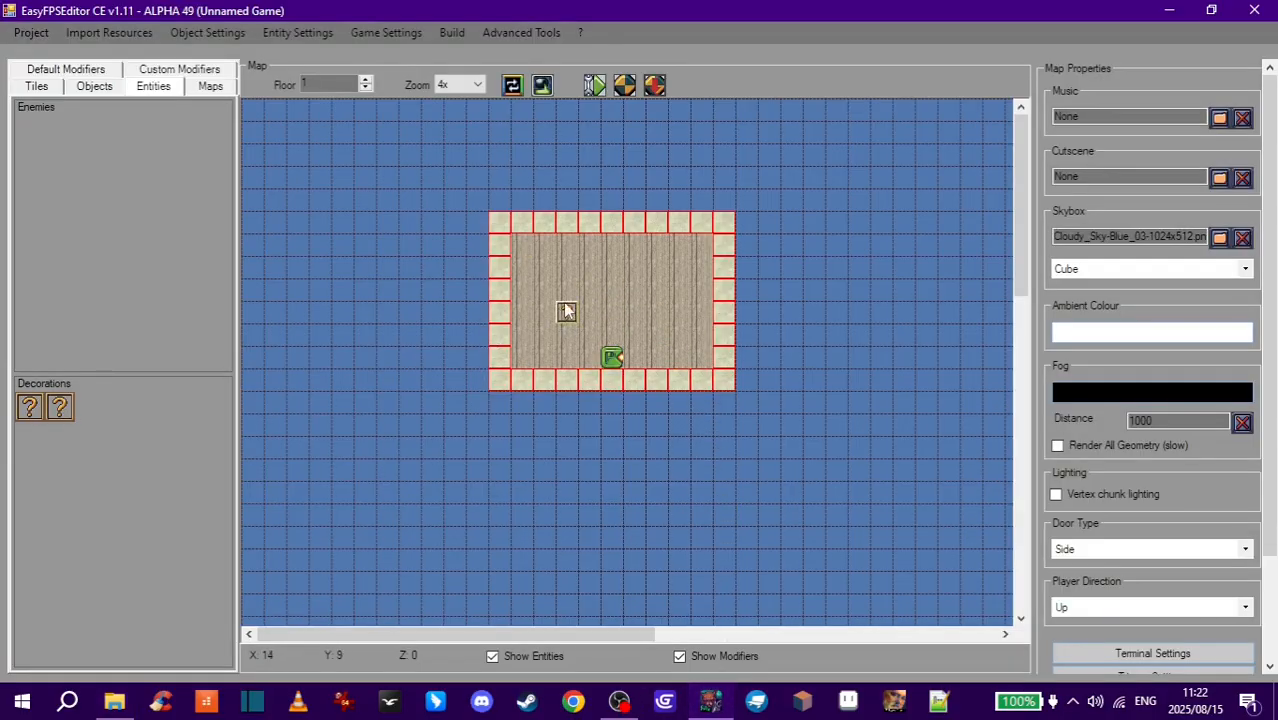
pyautogui.click(655, 87)
# - Walk and jump around the room to inspect the stacked barrels and tables
pyautogui.press('s')
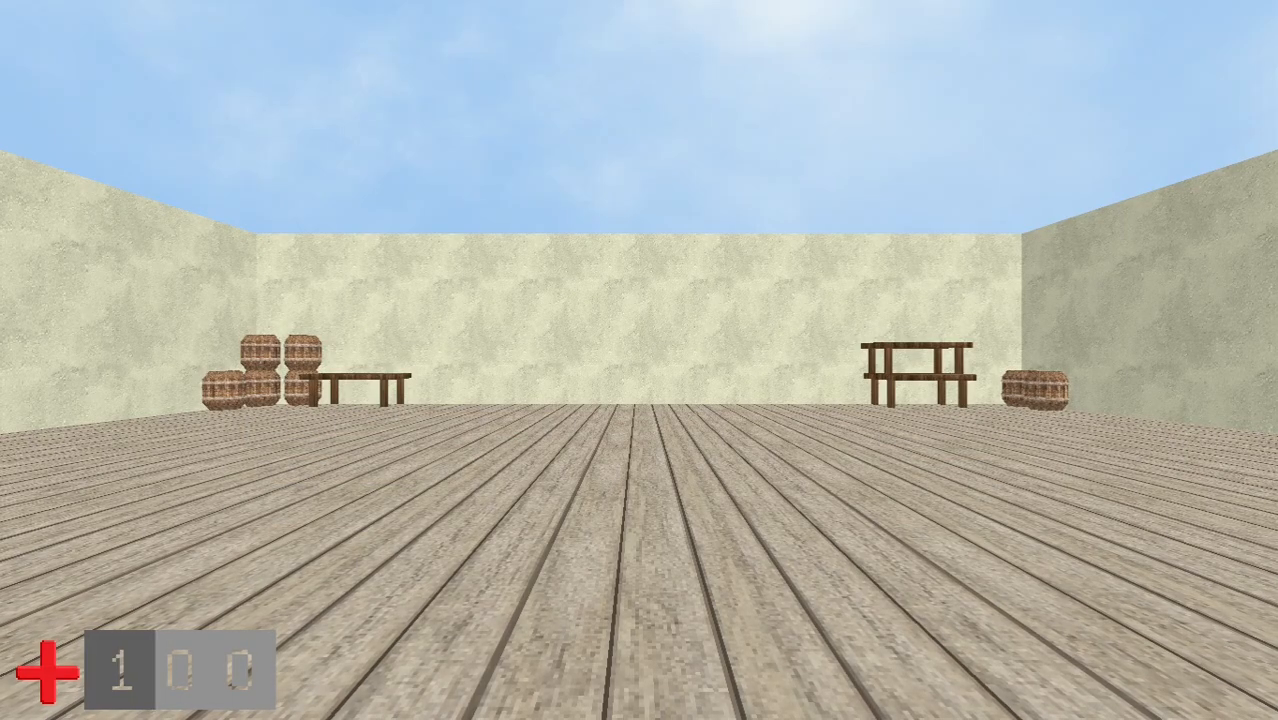
pyautogui.press('s')
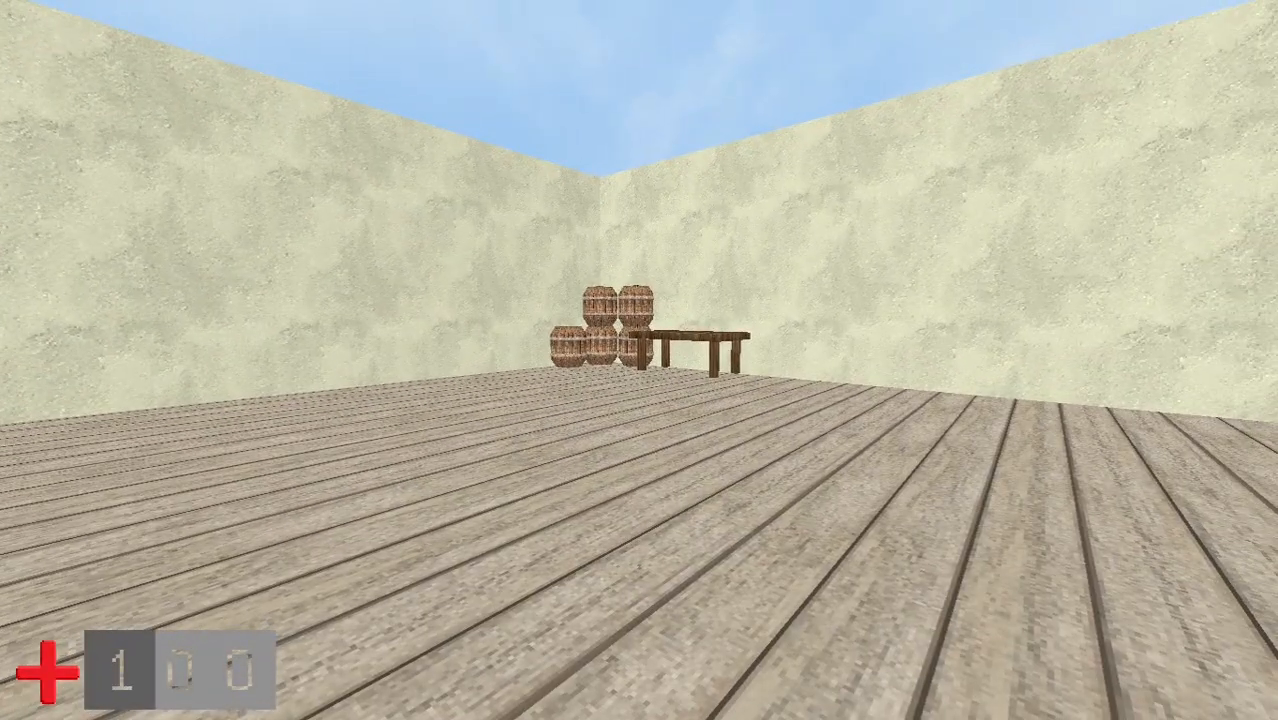
pyautogui.press('Left')
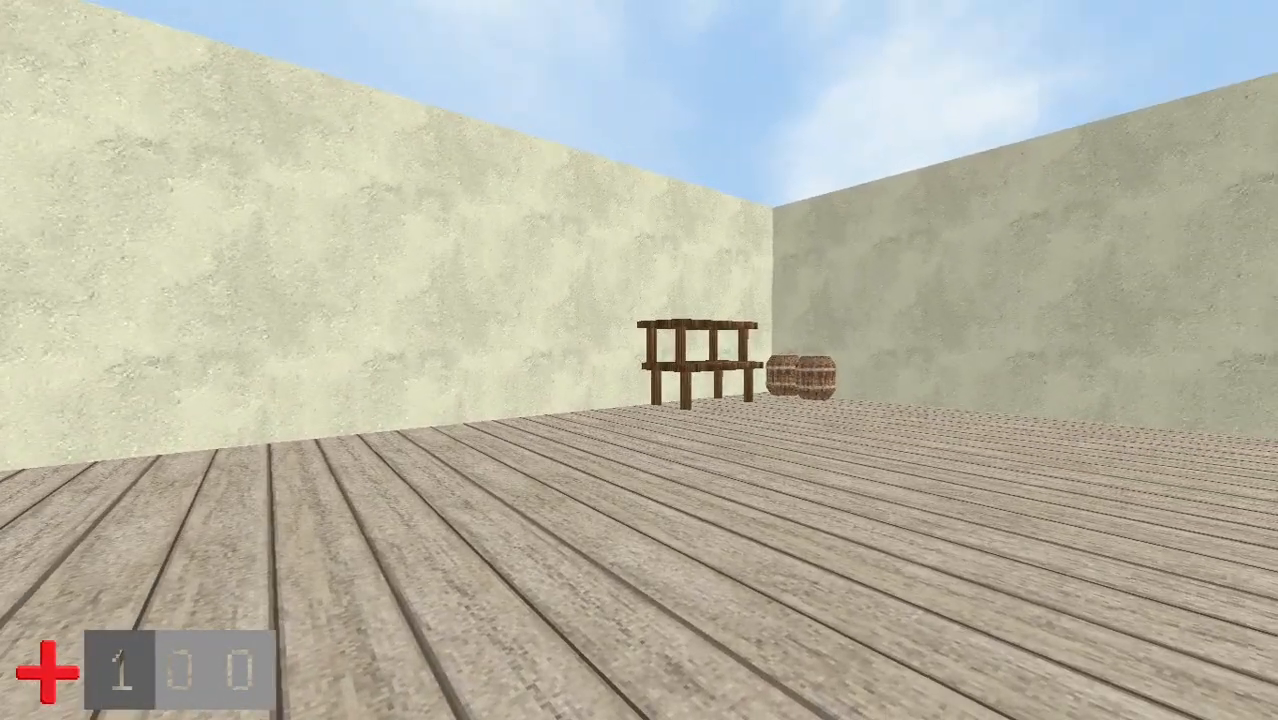
pyautogui.press('w')
pyautogui.press('s')
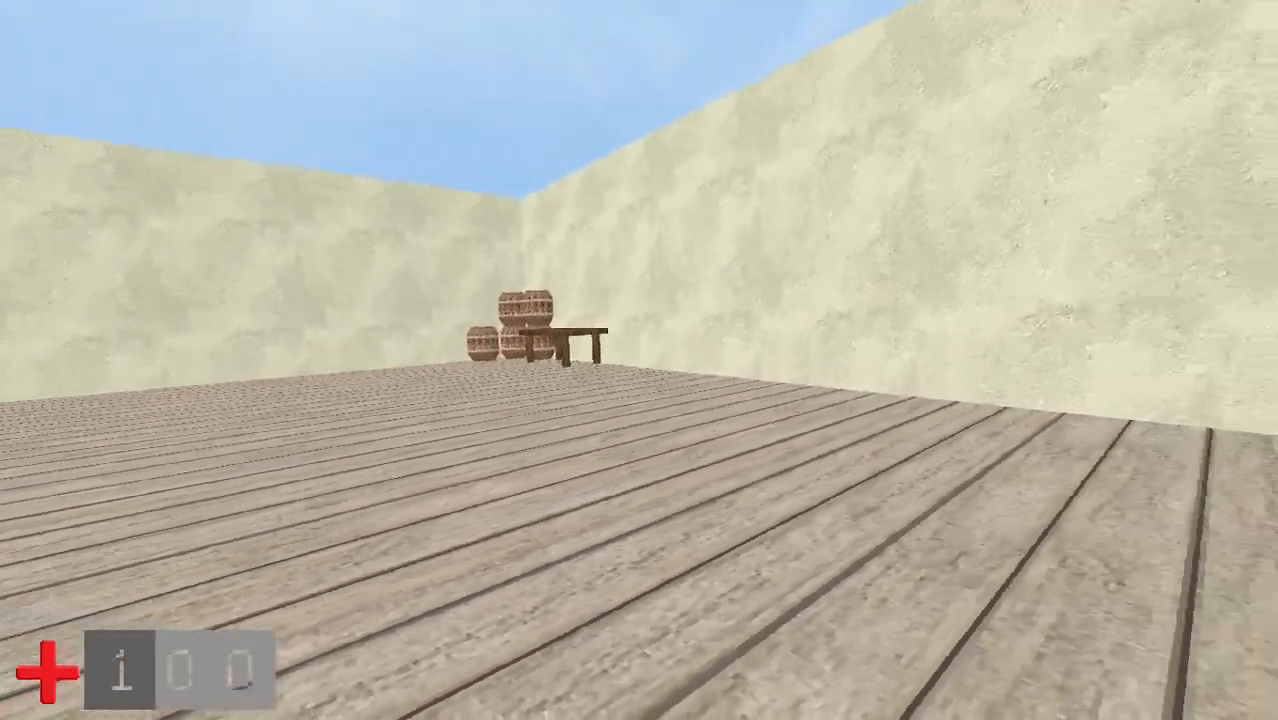
pyautogui.press('w')
pyautogui.press('space')
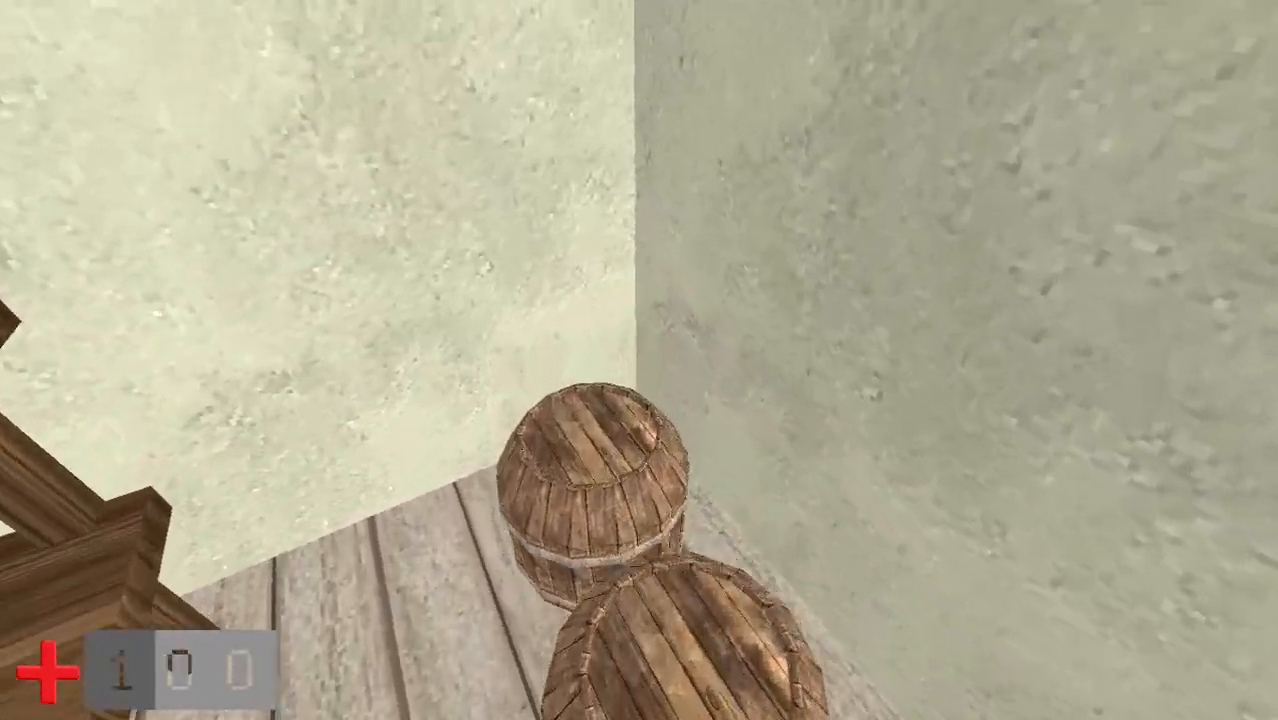
pyautogui.press('w')
pyautogui.press('space')
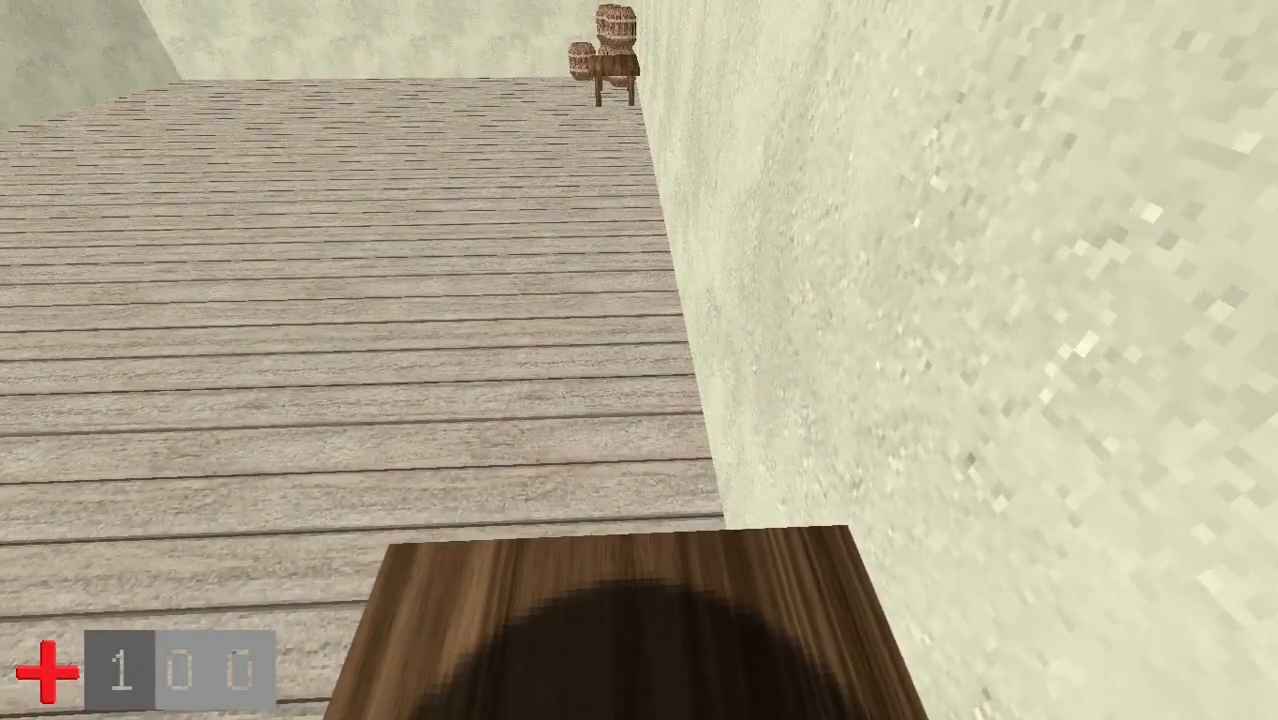
pyautogui.press('w')
pyautogui.press('space')
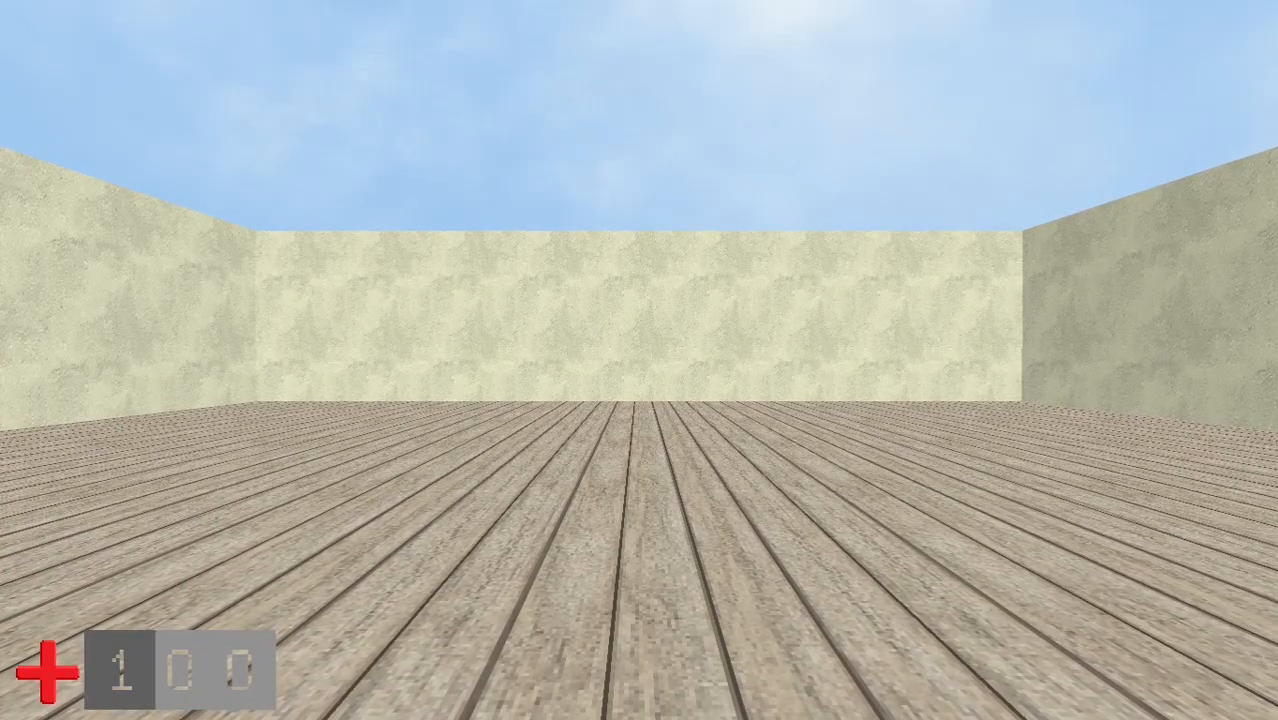
# - Open the in-game build mode with the barrel selected, then leave the map test
pyautogui.write('BUILD')
pyautogui.press('Return')
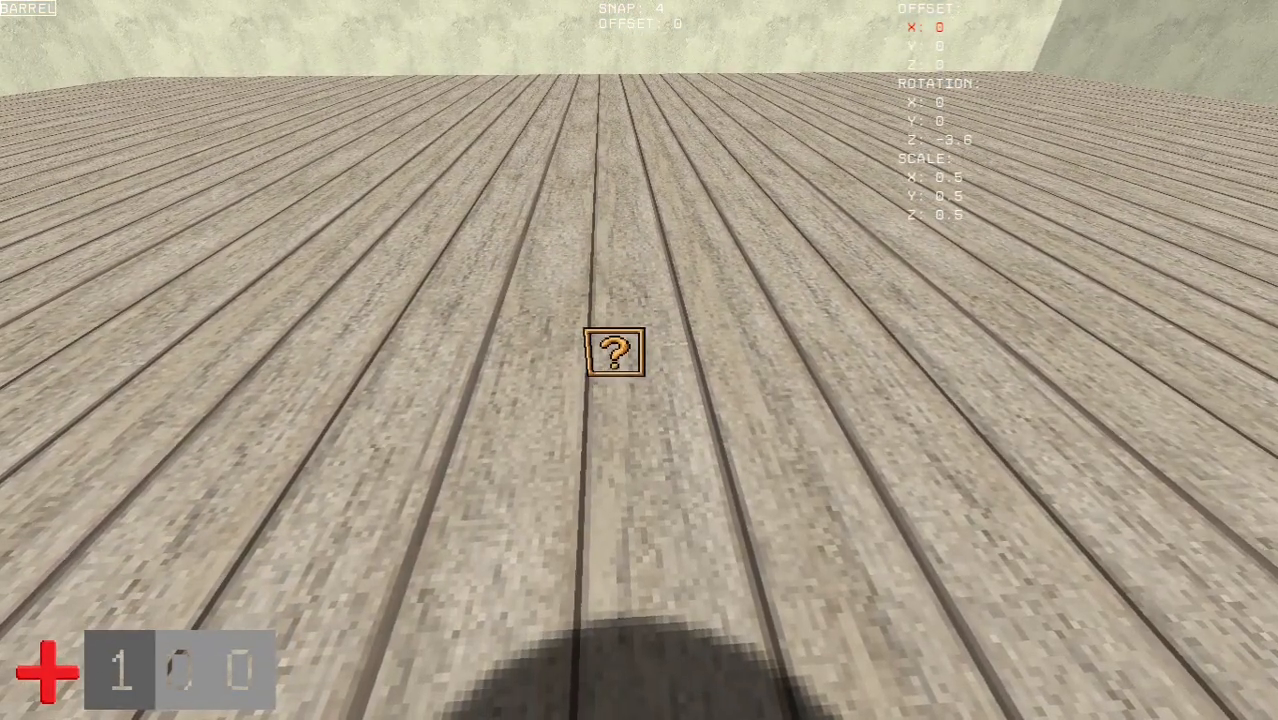
pyautogui.press('Escape')
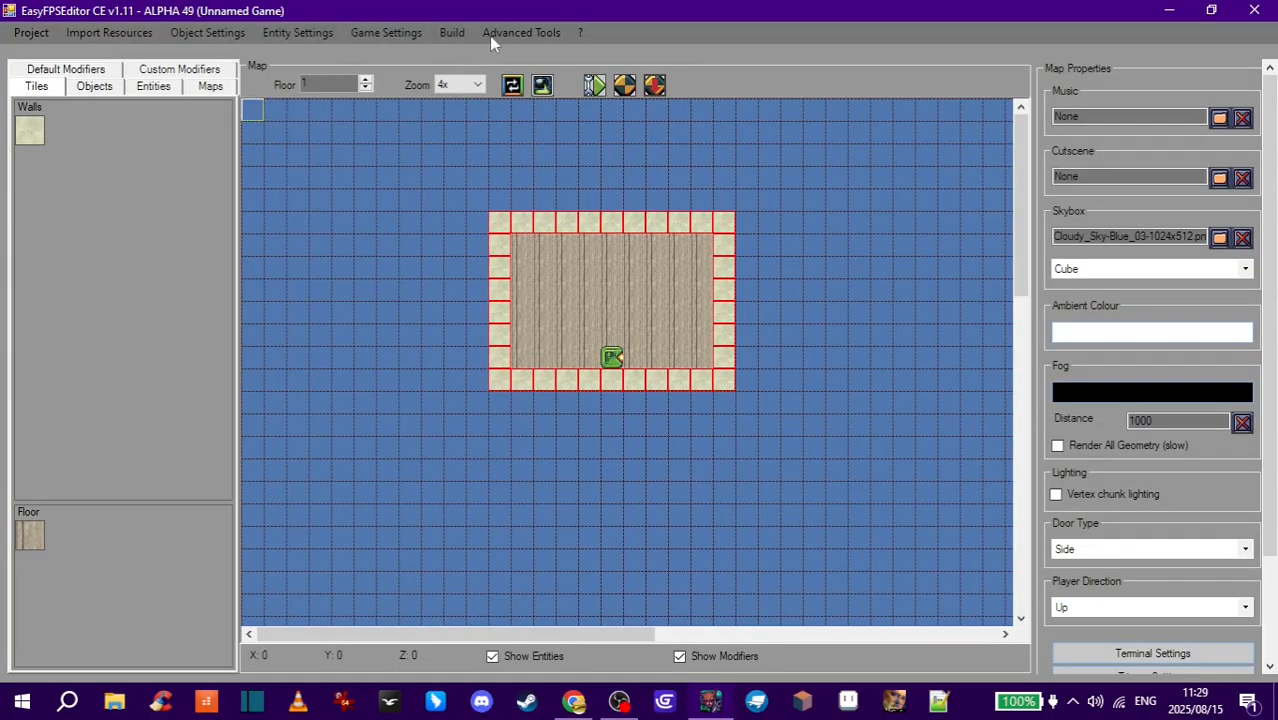
# - Place a barrel decoration by the room's lower-left wall and test the current map
pyautogui.click(155, 87)
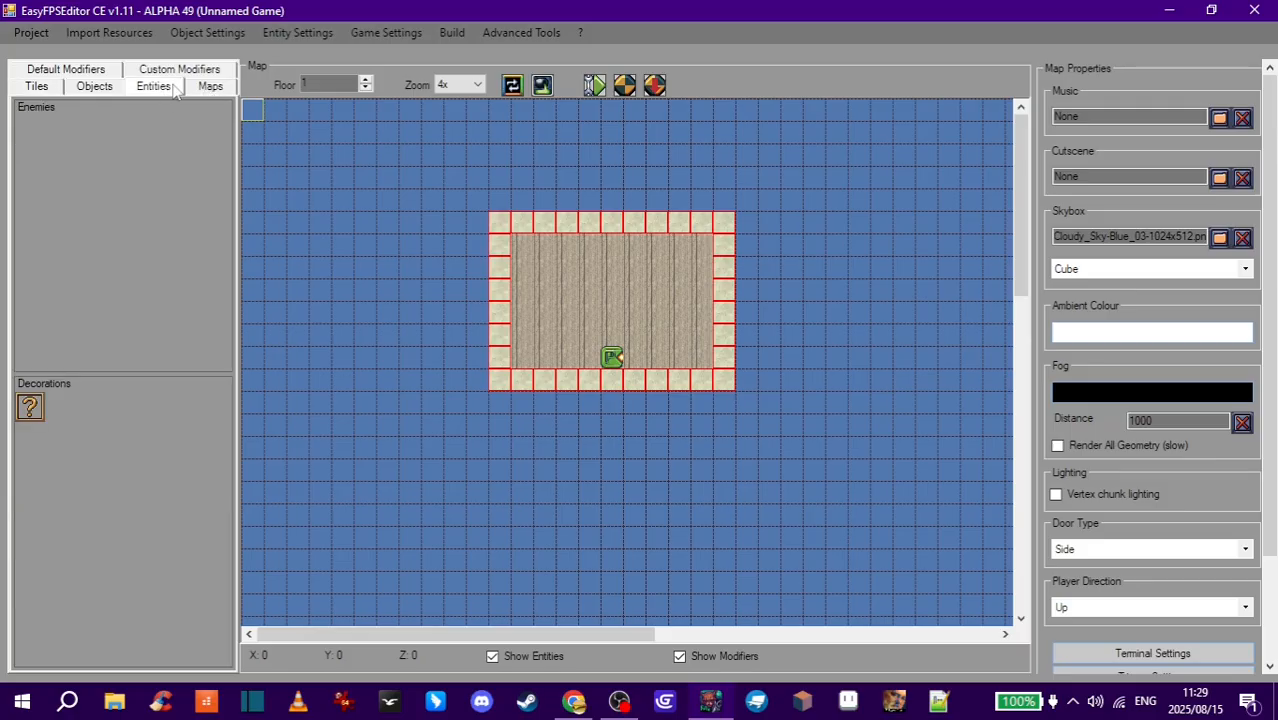
pyautogui.click(30, 410)
pyautogui.click(521, 357)
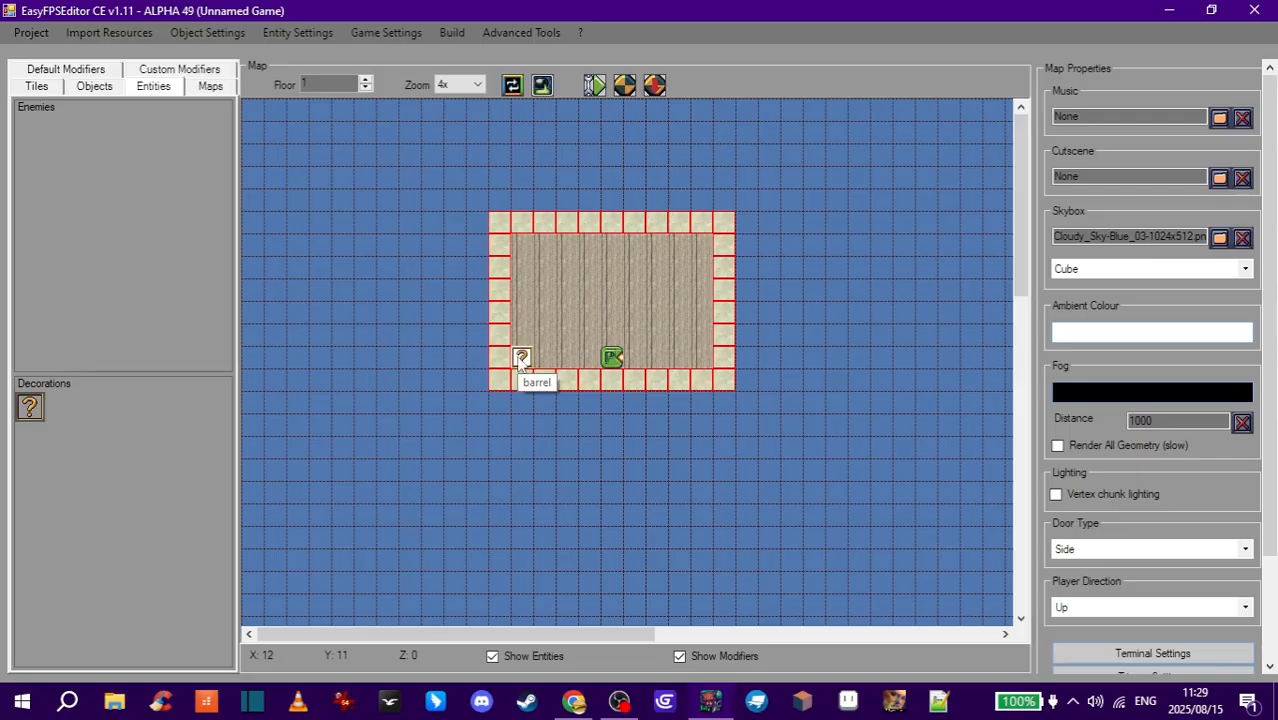
pyautogui.click(655, 86)
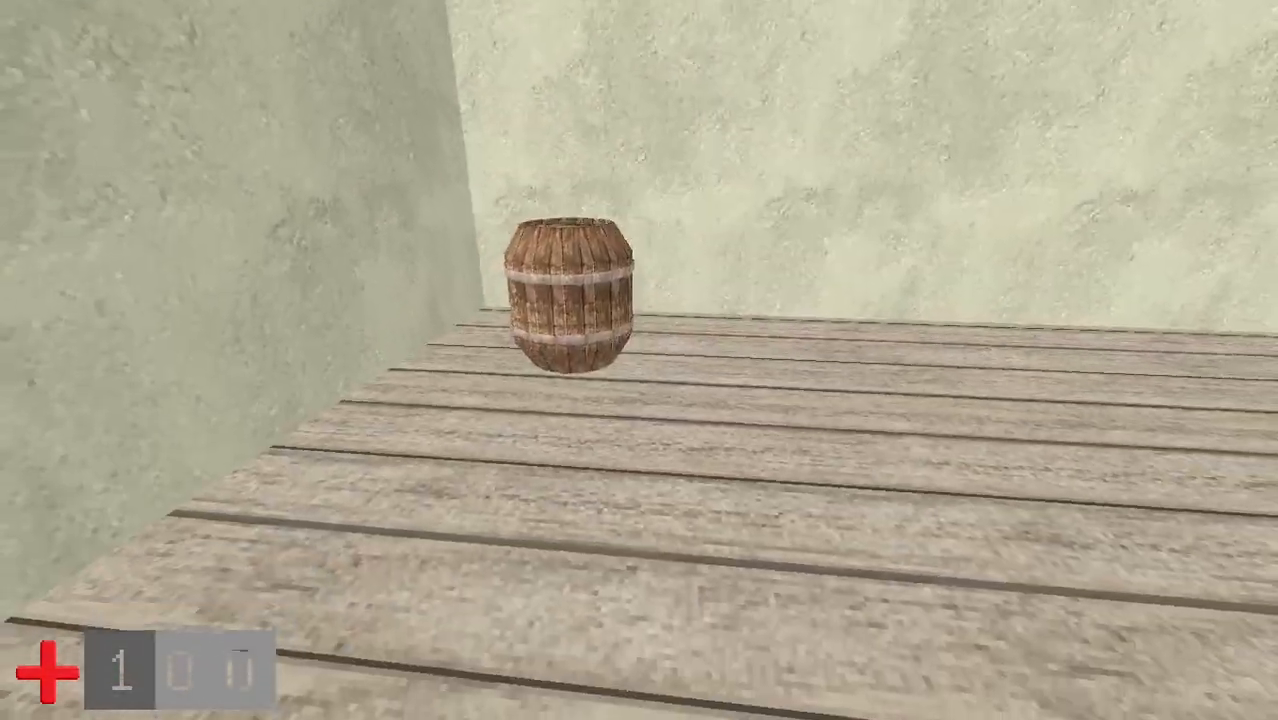
# - Step back in-game and open build mode with the barrel selected
pyautogui.press('s')
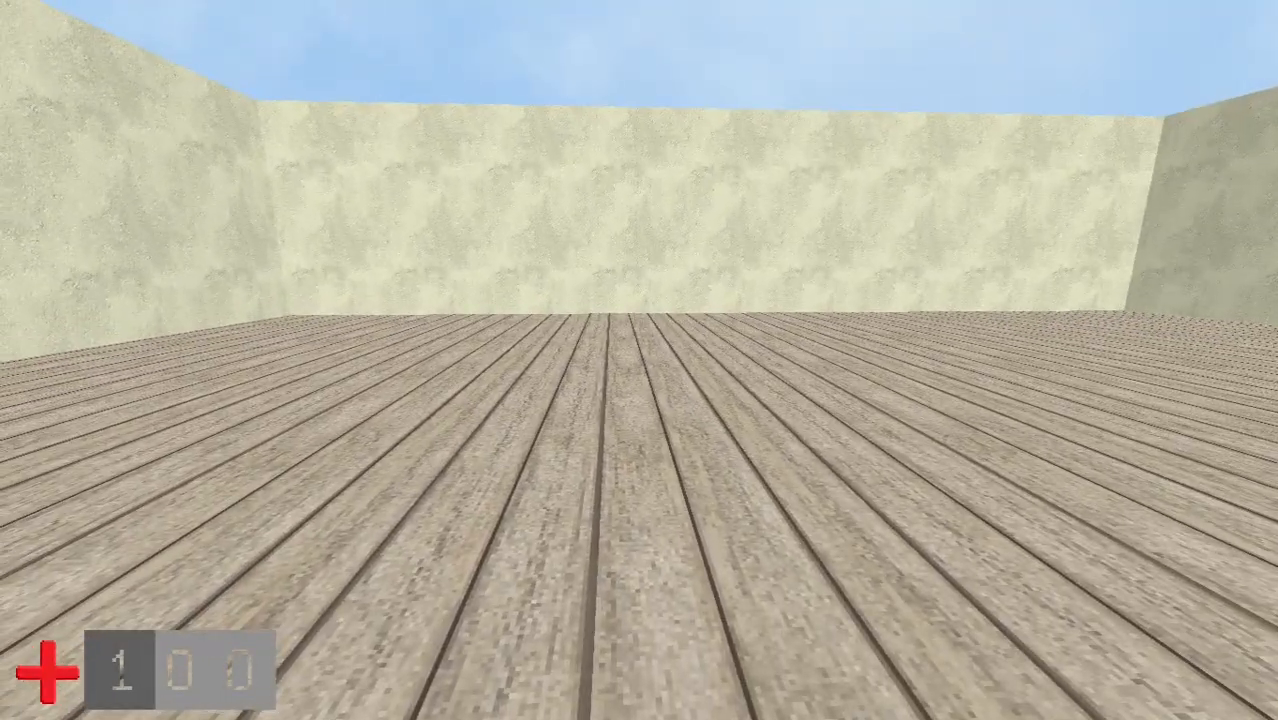
pyautogui.press('Escape')
pyautogui.press('Return')
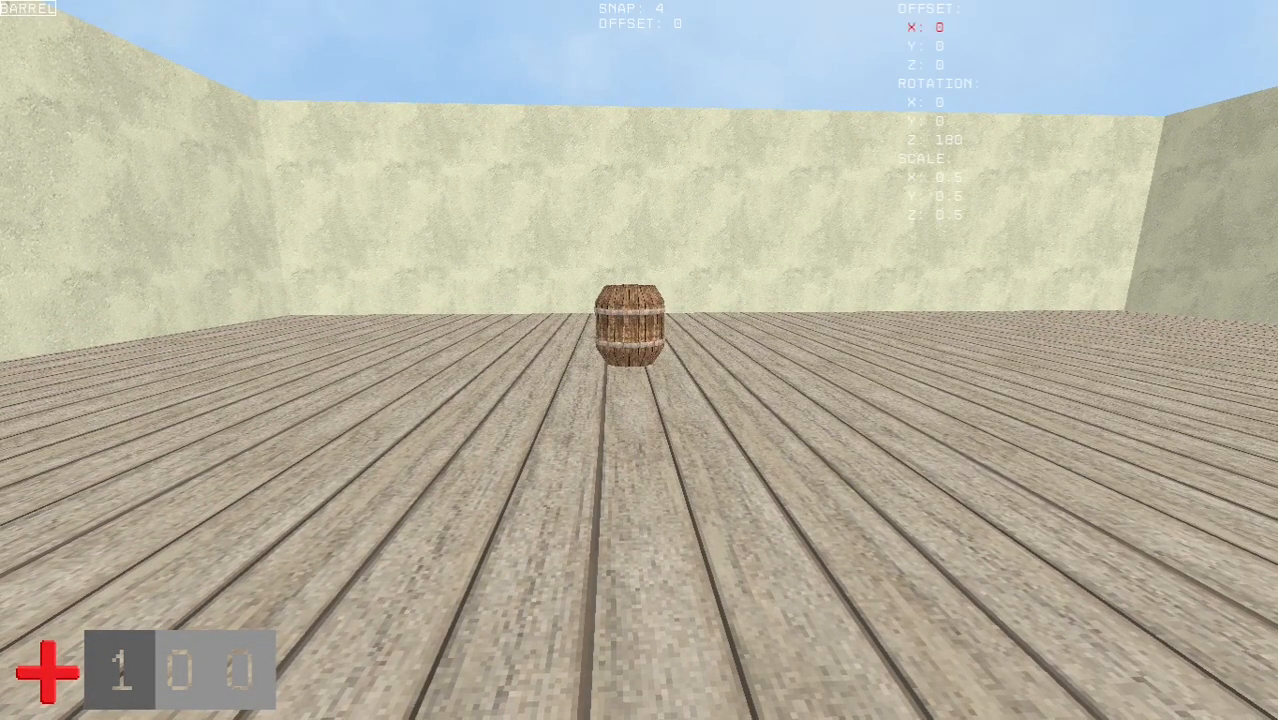